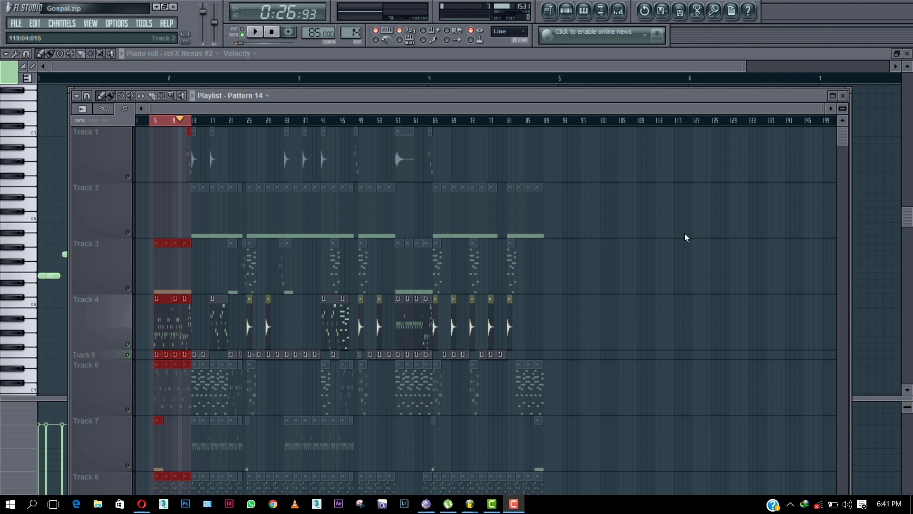
Select bars 5 to 12 in the playlist of the Gospal project and play that section.
drag(823, 108, 364, 112)
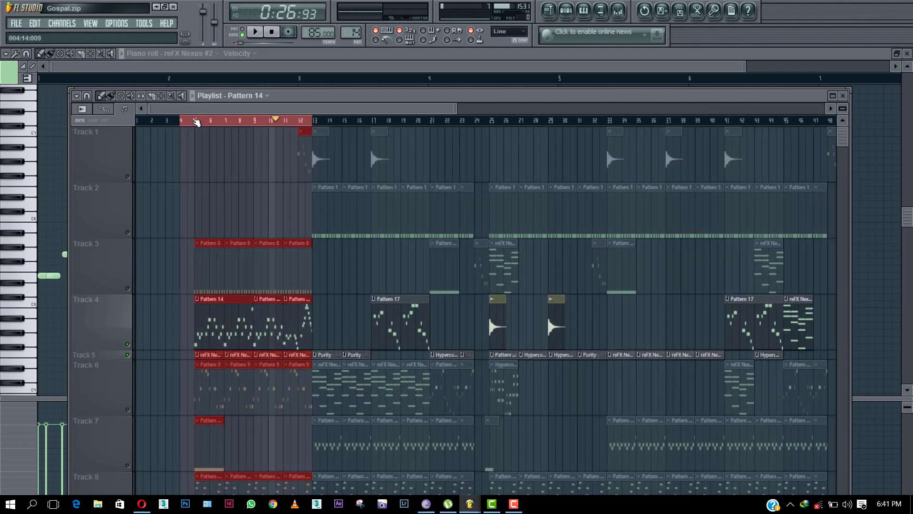
drag(195, 121, 310, 121)
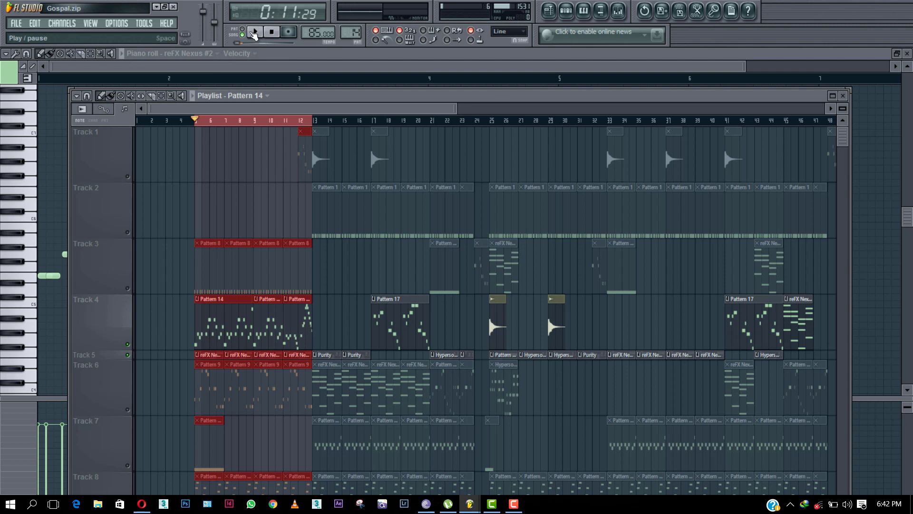
click(254, 32)
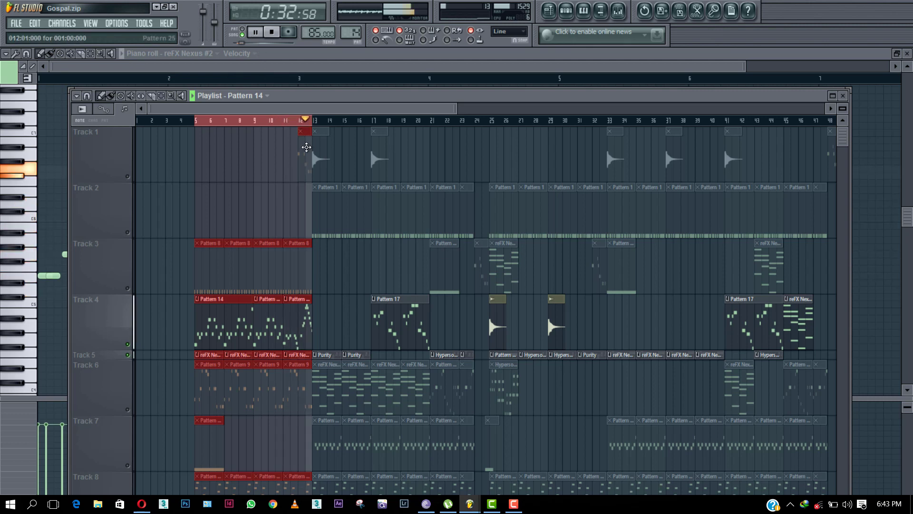
key(space)
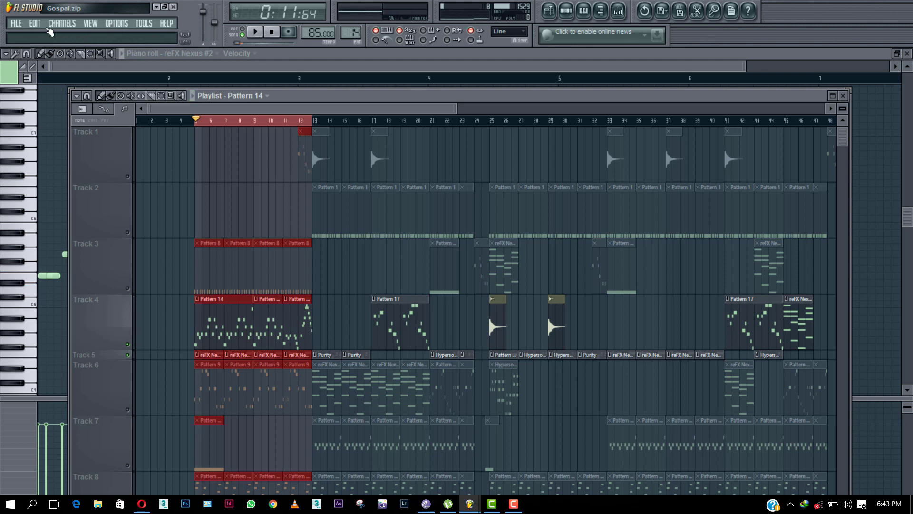
Open the Piano1.flp project without saving the changes to Gospal.zip.
click(17, 24)
click(56, 154)
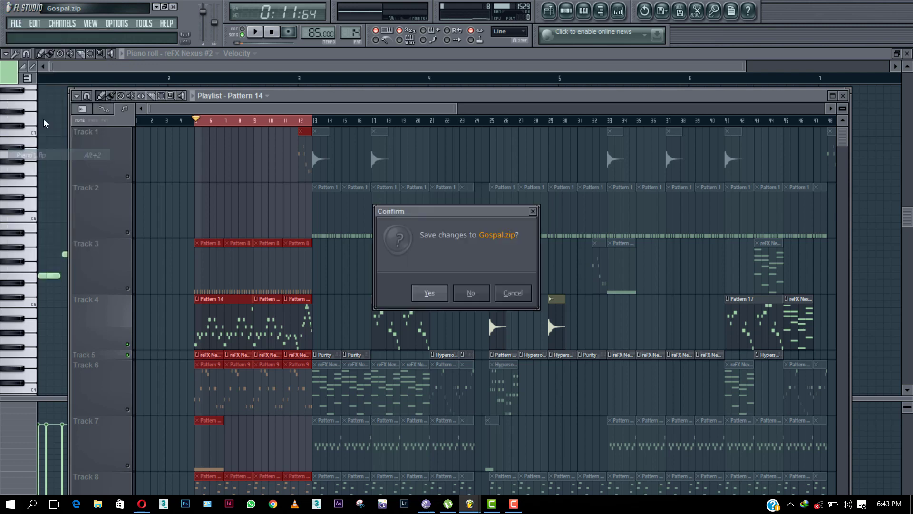
click(470, 296)
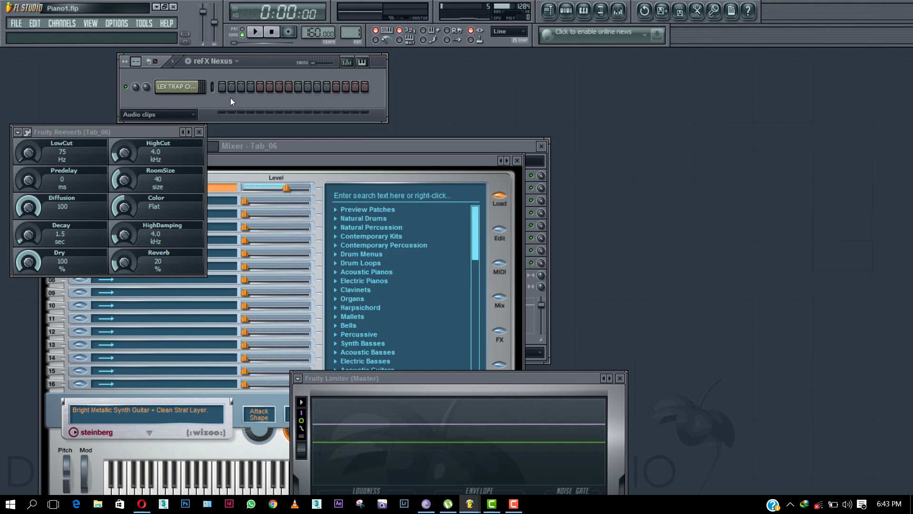
Show all channels in the step sequencer and look through the channel list.
click(161, 114)
click(168, 132)
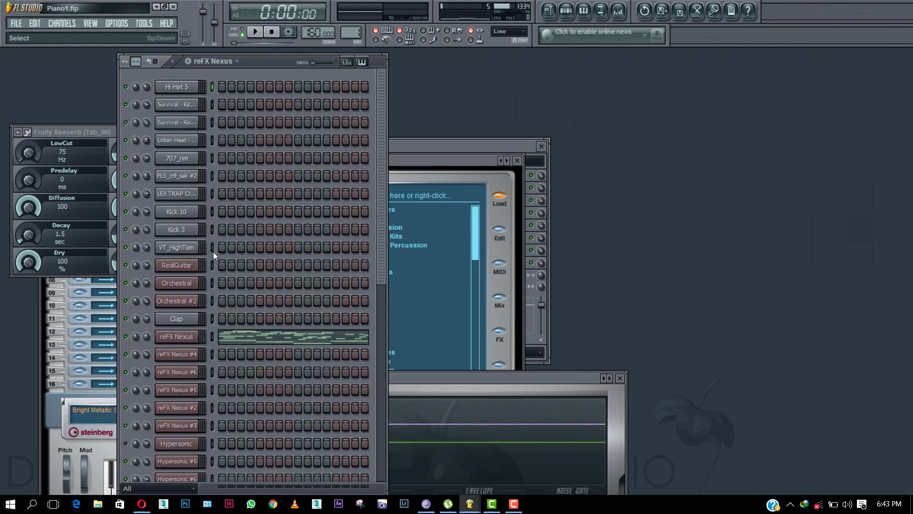
scroll(231, 262, down, 3)
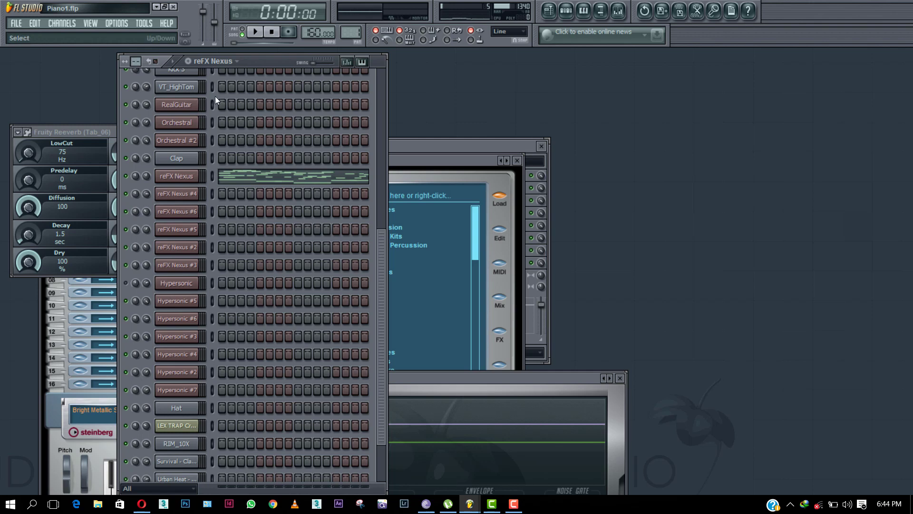
Switch to pattern mode, open the reFX Nexus channel's melody in the piano roll, and play it.
click(242, 29)
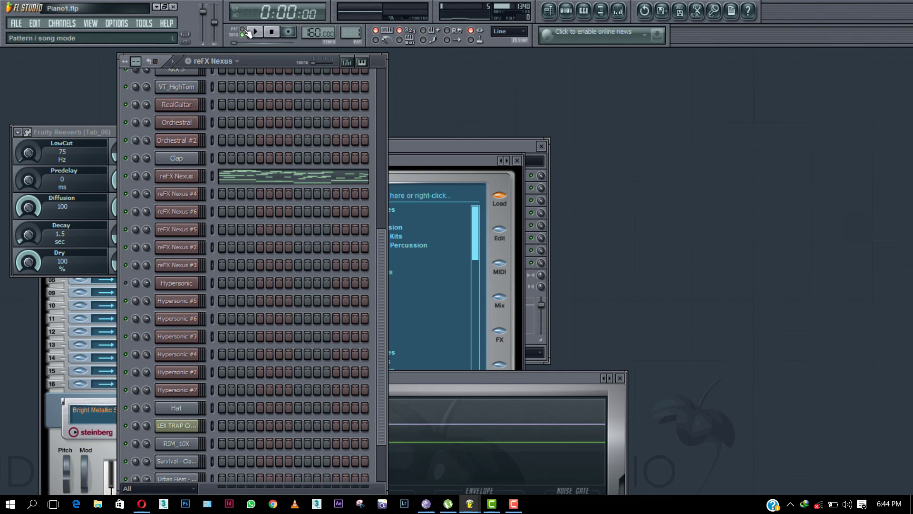
click(191, 179)
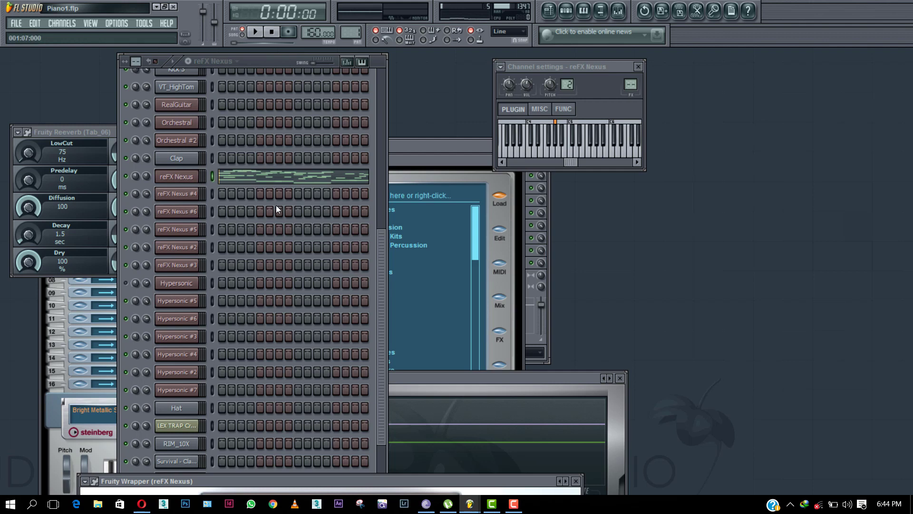
click(285, 179)
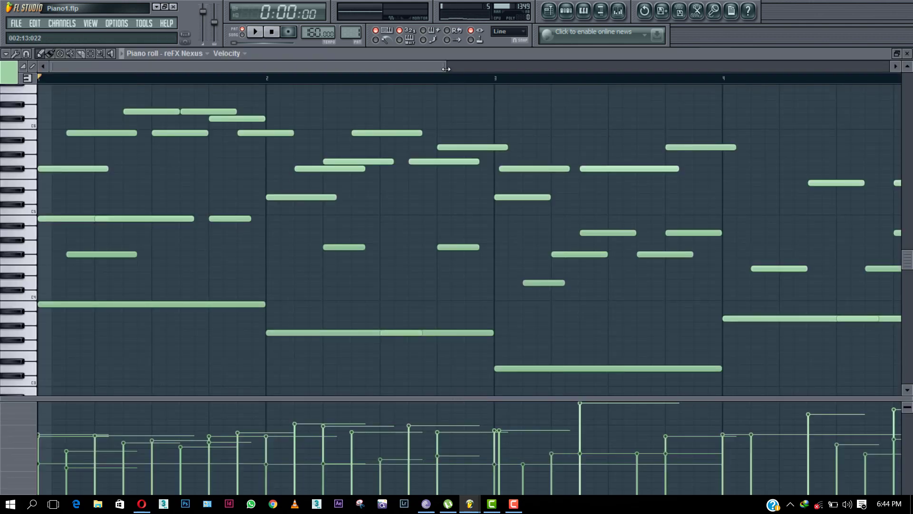
drag(446, 66, 773, 67)
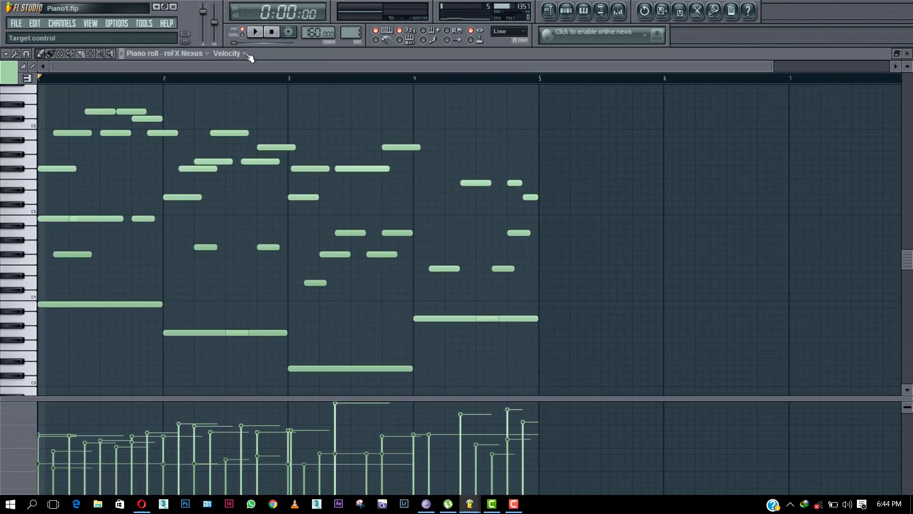
key(space)
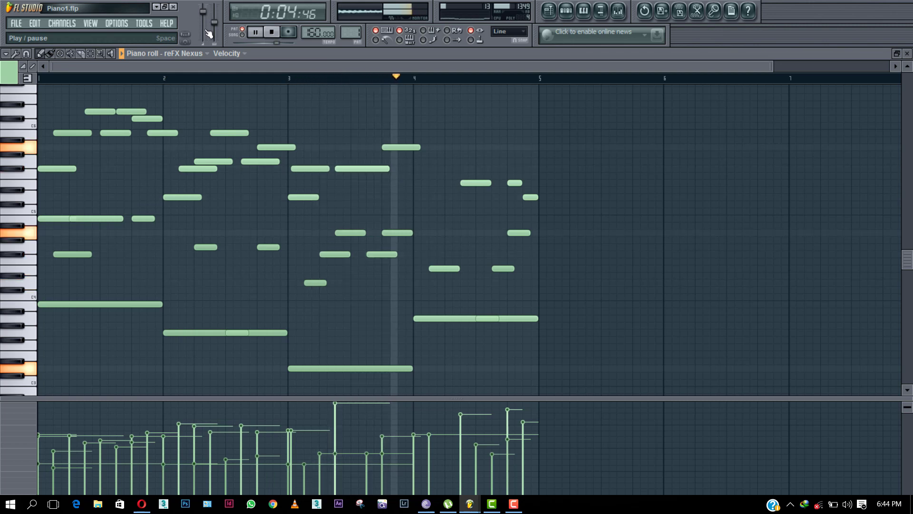
key(space)
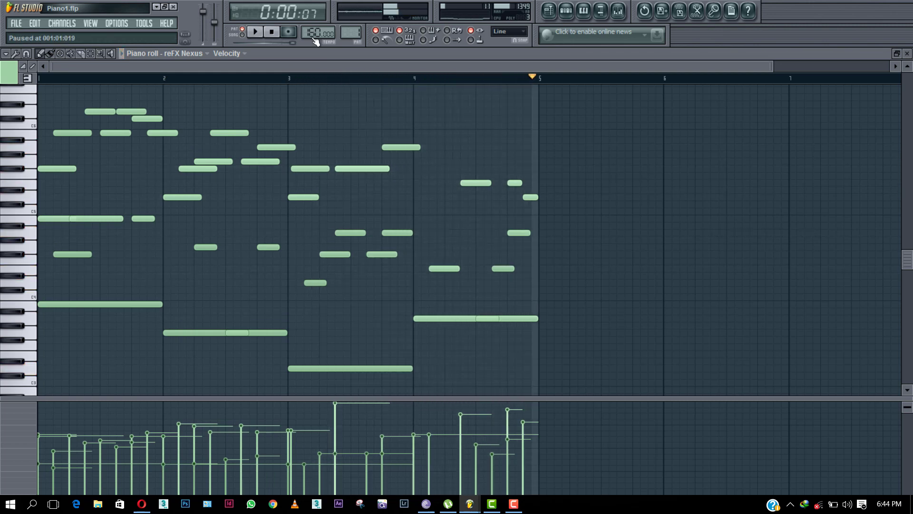
Open the reFX Nexus #3 clip on Track 4 of the playlist in the piano roll and play its chords.
click(549, 10)
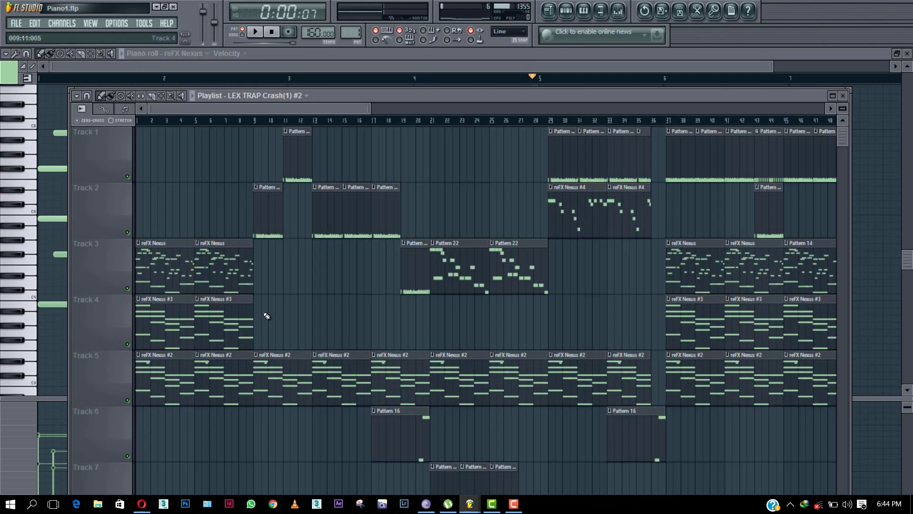
double_click(240, 312)
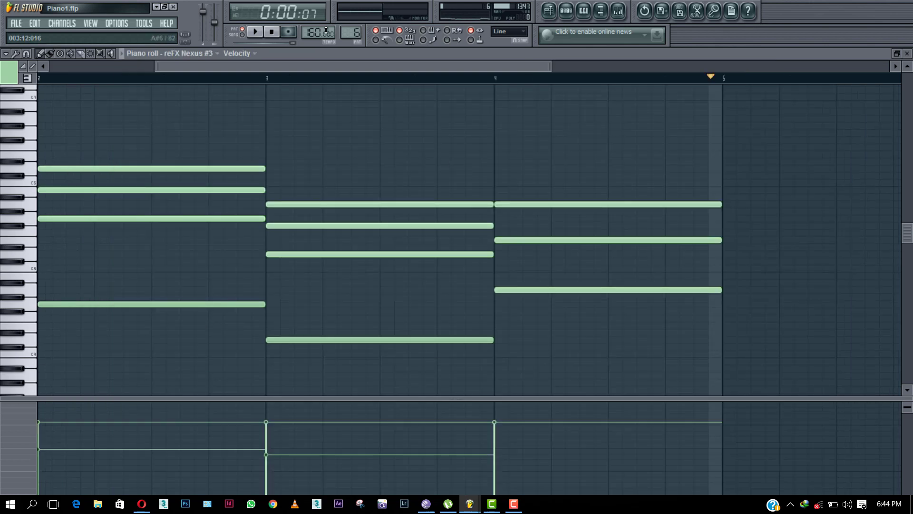
drag(550, 64, 849, 64)
click(255, 32)
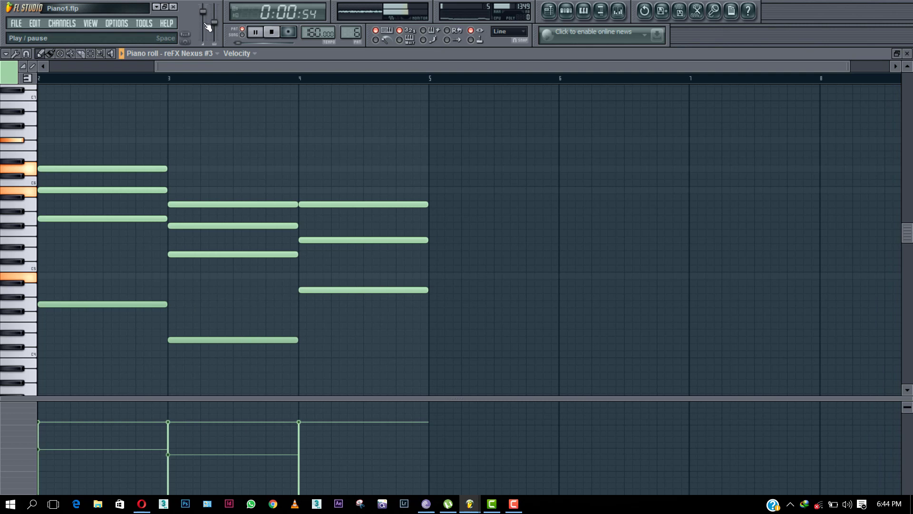
drag(144, 69, 41, 67)
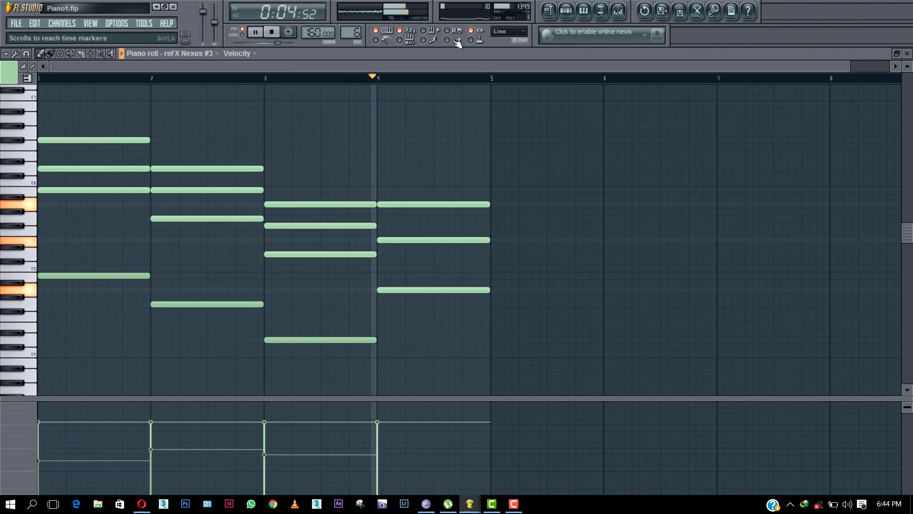
Select bars 1 to 8 in the playlist and play that section in song mode.
key(F5)
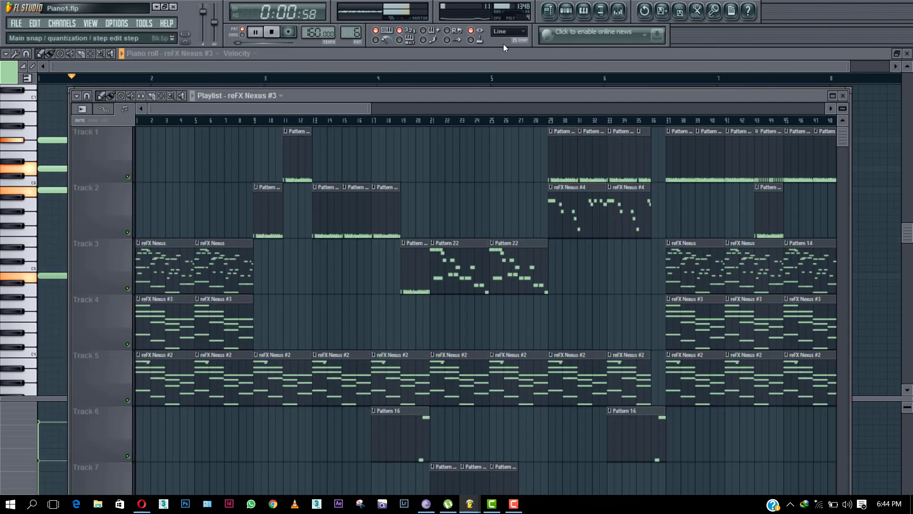
drag(138, 120, 254, 120)
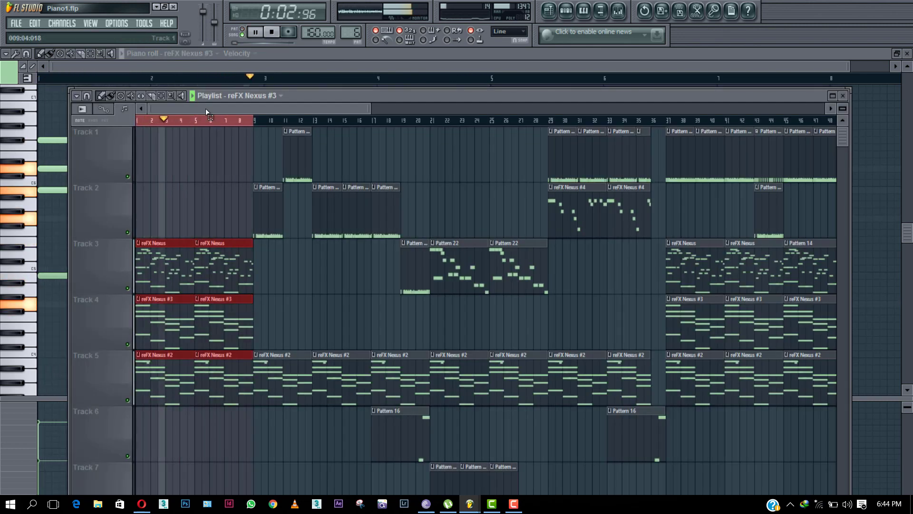
key(space)
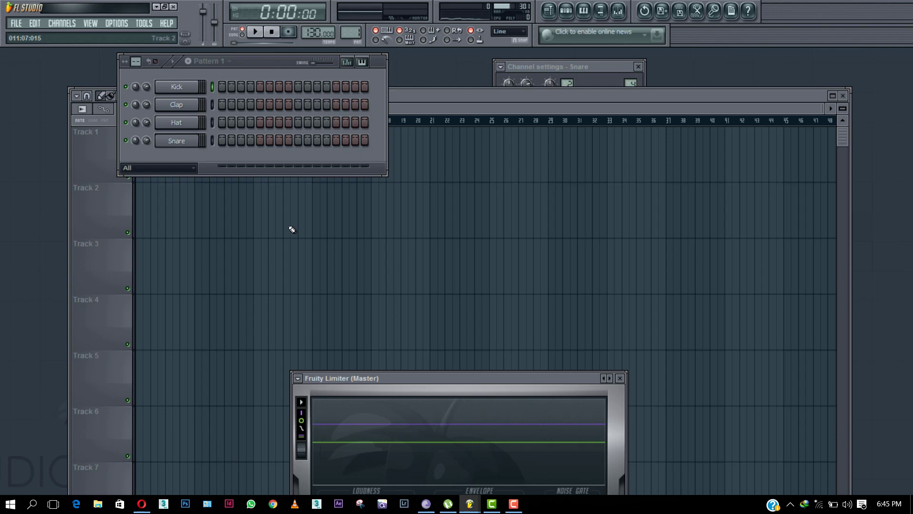
Replace the Snare channel with the Nexus instrument.
right_click(200, 138)
mouse_move(251, 275)
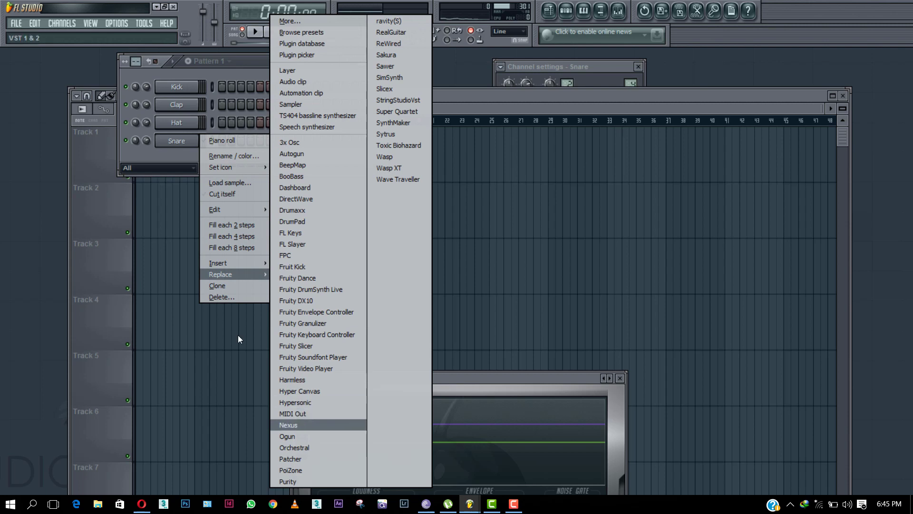
key(Return)
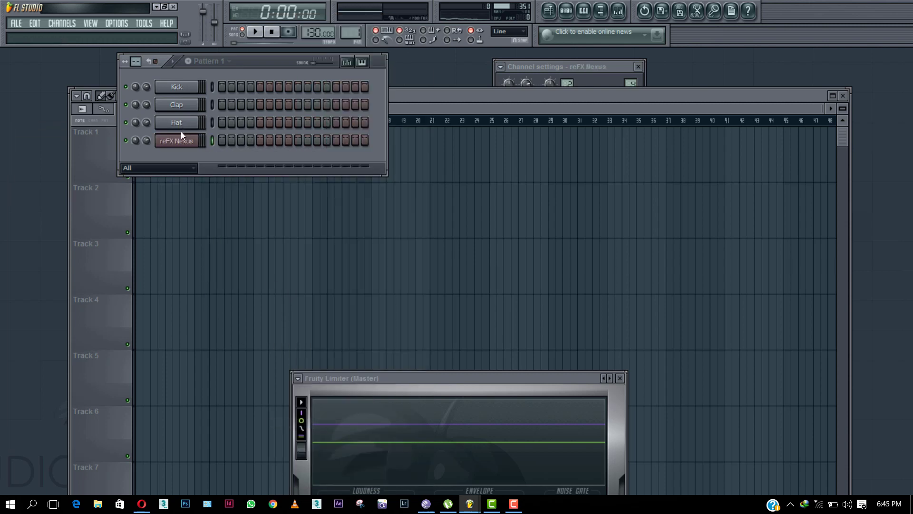
Load the PN Nexus Grandpiano preset from the Piano category in the Nexus instrument.
click(181, 133)
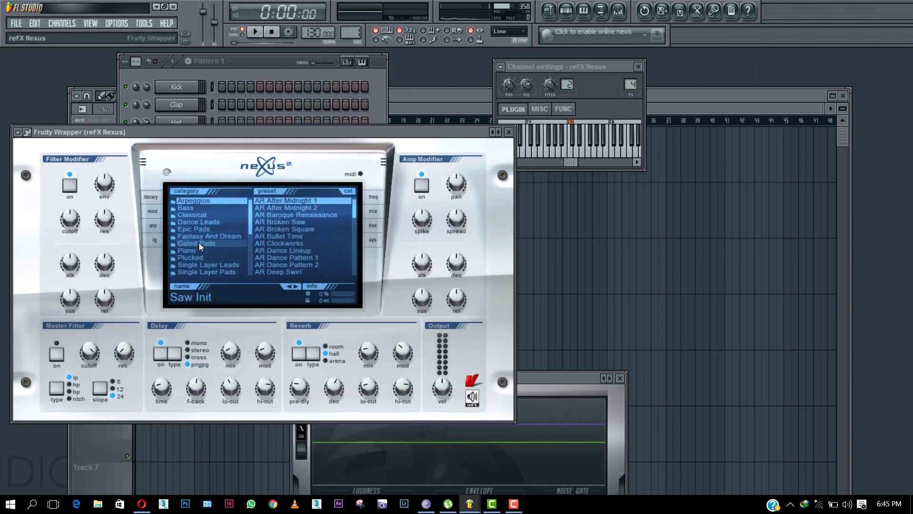
click(198, 251)
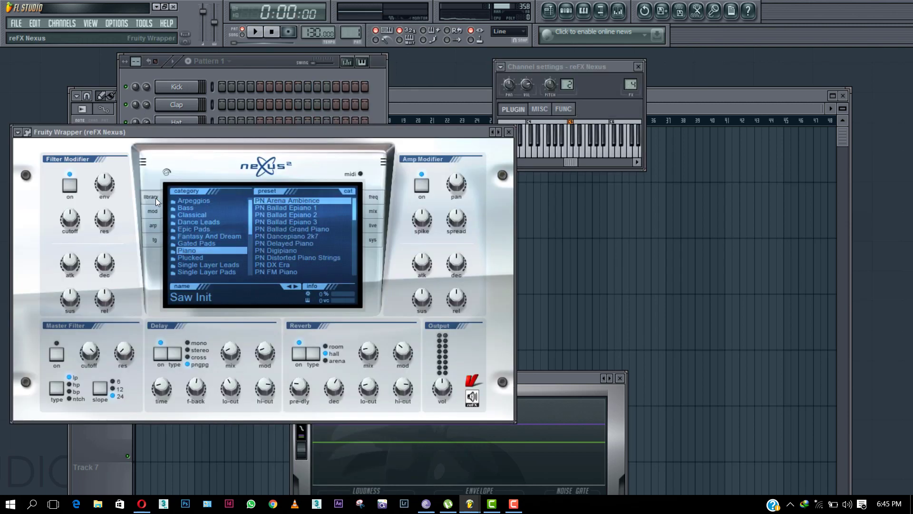
scroll(315, 253, down, 4)
click(309, 243)
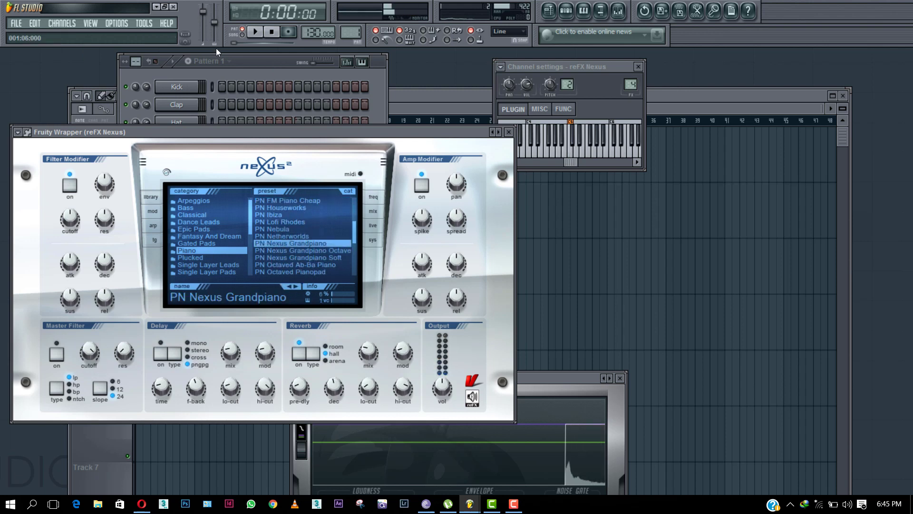
In the reFX Nexus channel's piano roll, add one-bar notes C5, G4 and C4 in bar 1.
click(216, 61)
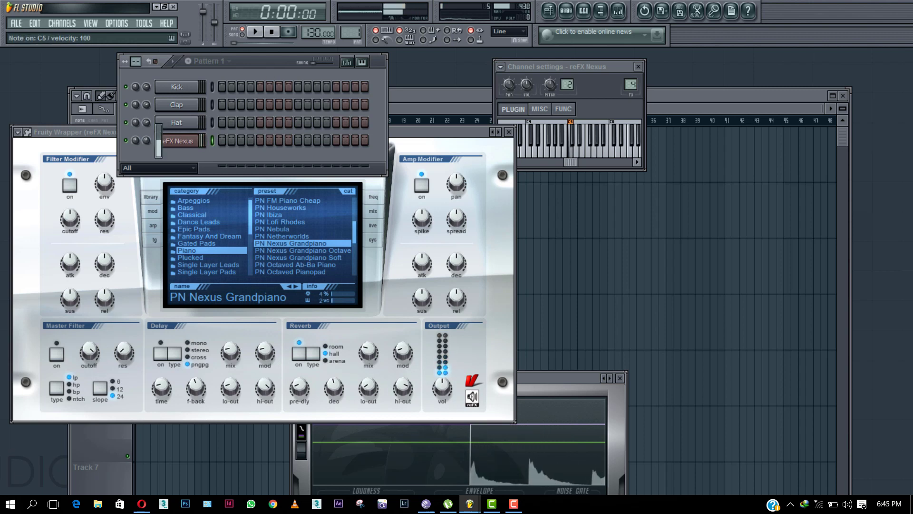
right_click(193, 141)
key(Return)
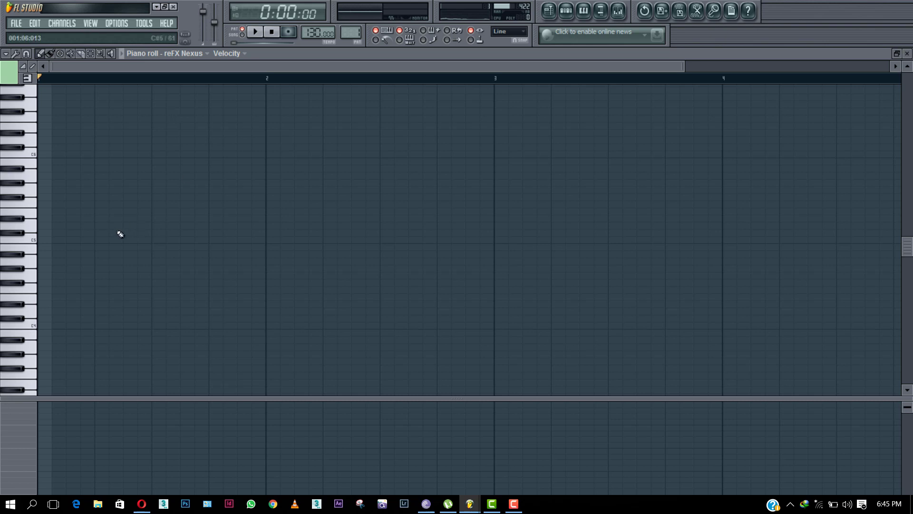
click(51, 240)
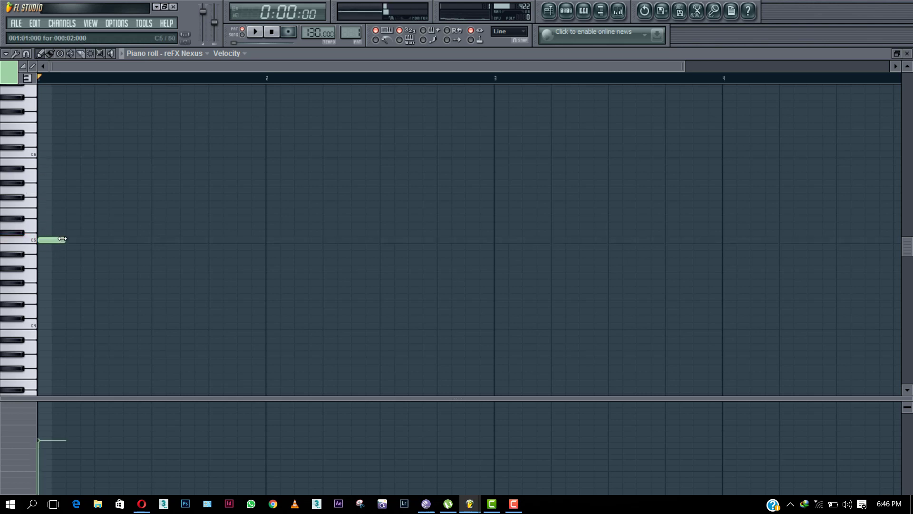
drag(62, 238, 265, 249)
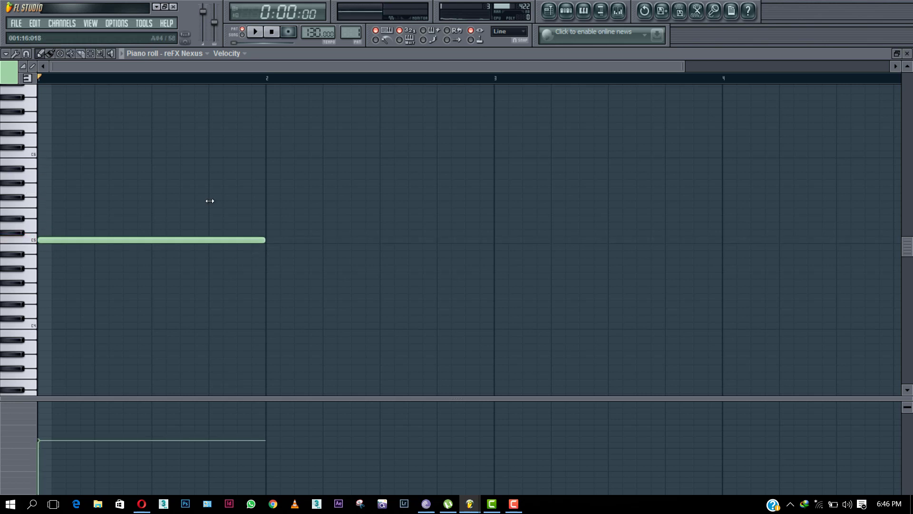
click(43, 275)
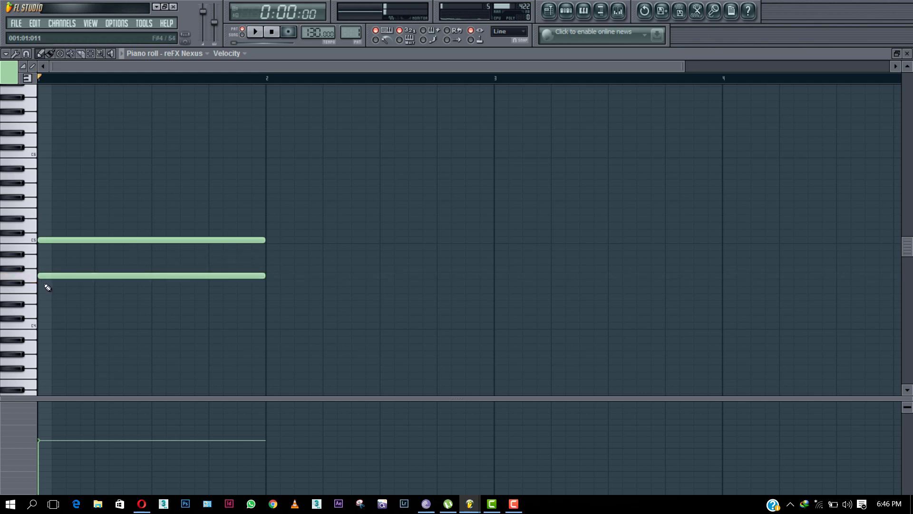
click(44, 326)
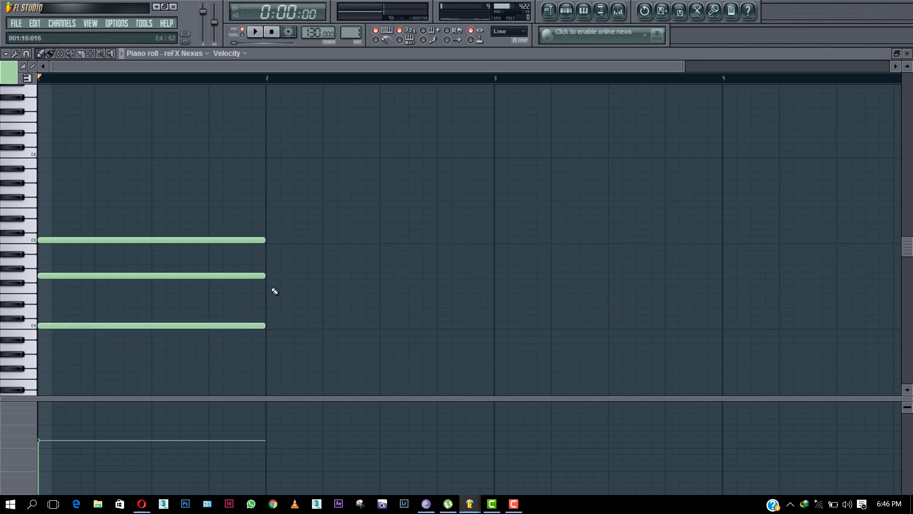
Add the second chord in bar 2 with one-bar notes A4, E4 and A3.
click(267, 262)
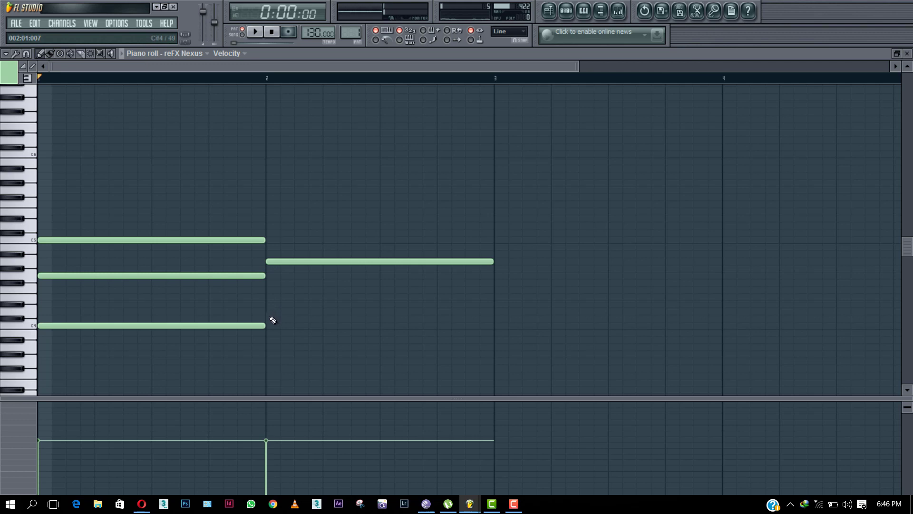
click(275, 296)
scroll(277, 327, down, 1)
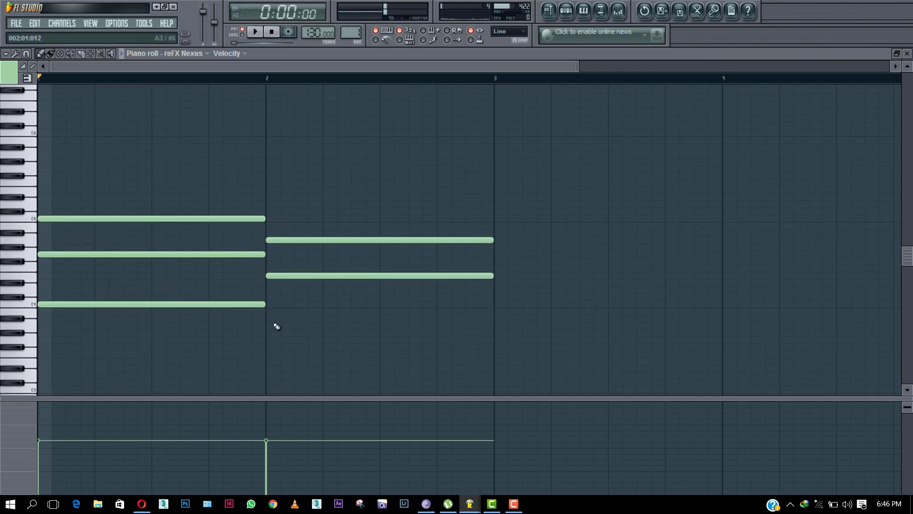
click(269, 333)
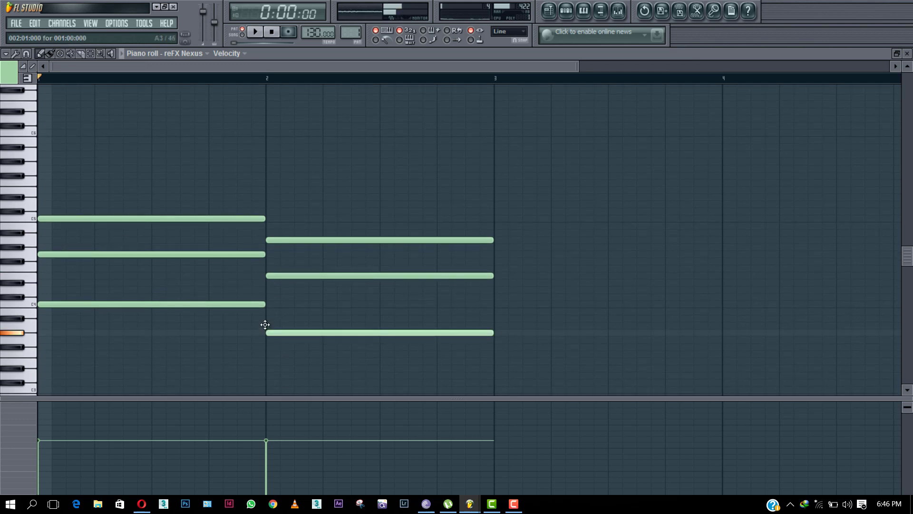
Raise the lowest bar 2 note to A3 and add the bar 3 chord with one-bar notes F4, C4 and F3.
drag(265, 325, 265, 320)
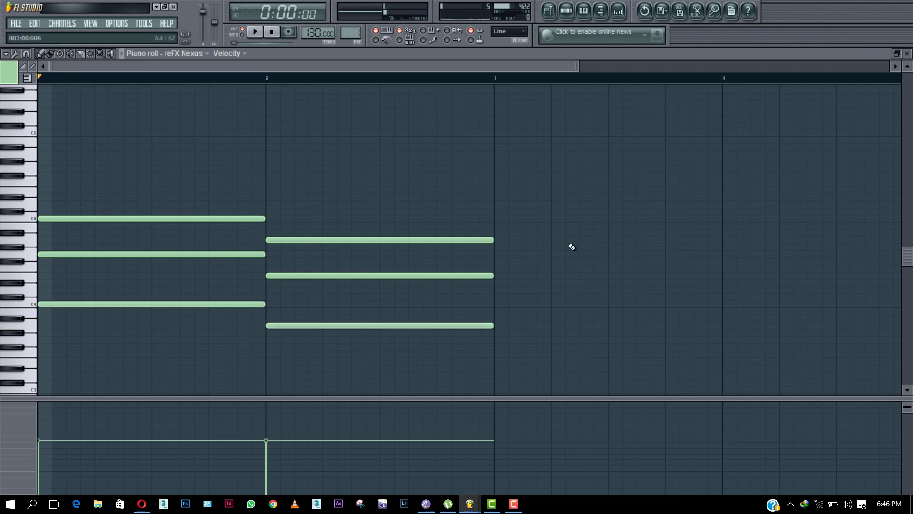
click(499, 269)
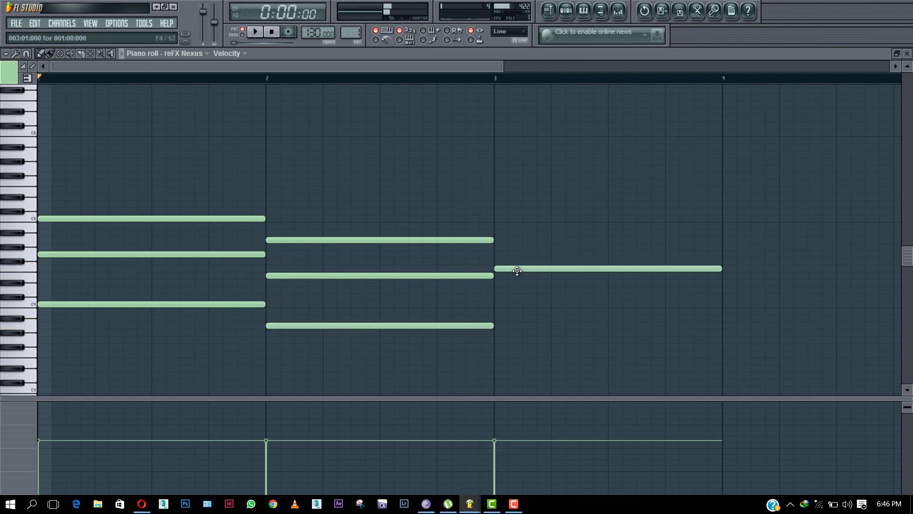
click(498, 305)
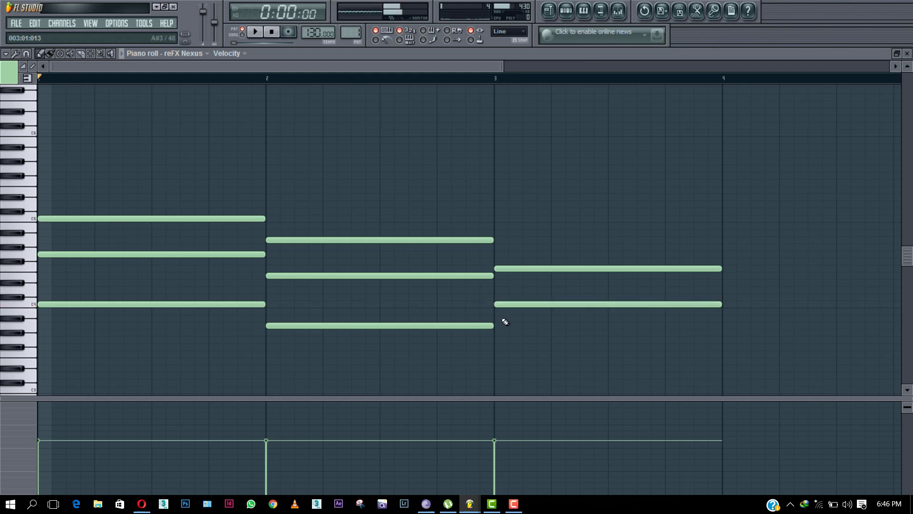
scroll(501, 318, down, 3)
click(498, 312)
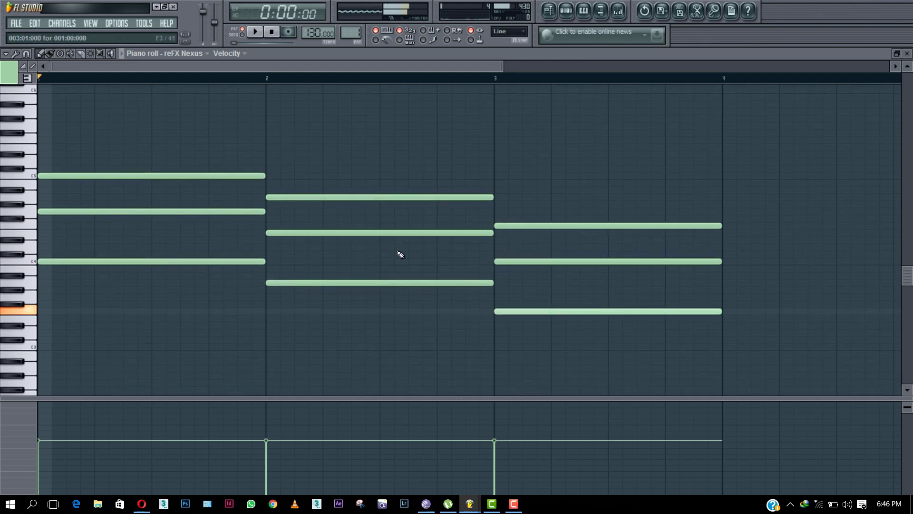
click(502, 313)
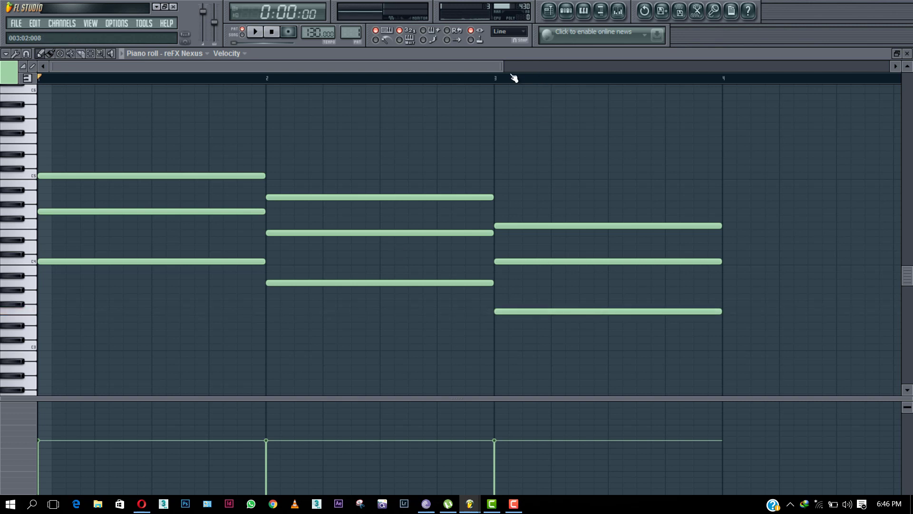
Add the fourth chord in bar 4 with one-bar notes B4, G4 and D4.
drag(501, 64, 659, 62)
click(548, 183)
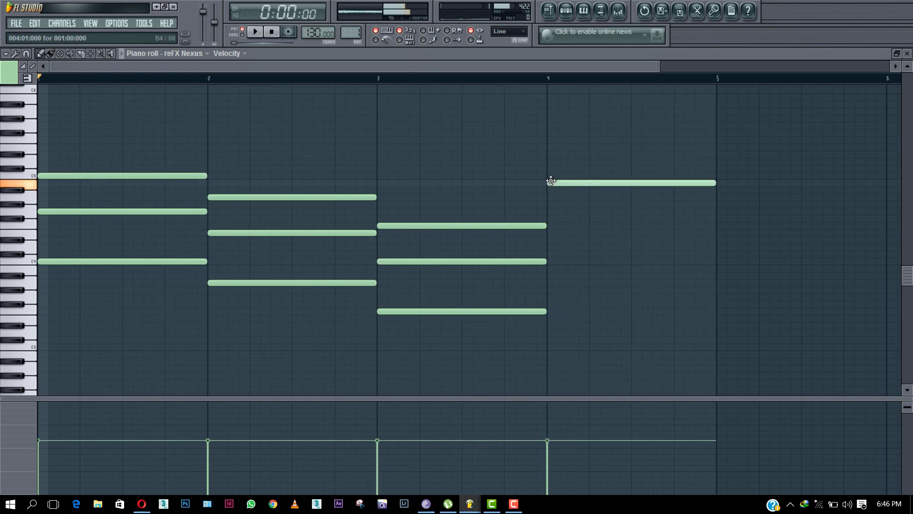
click(548, 211)
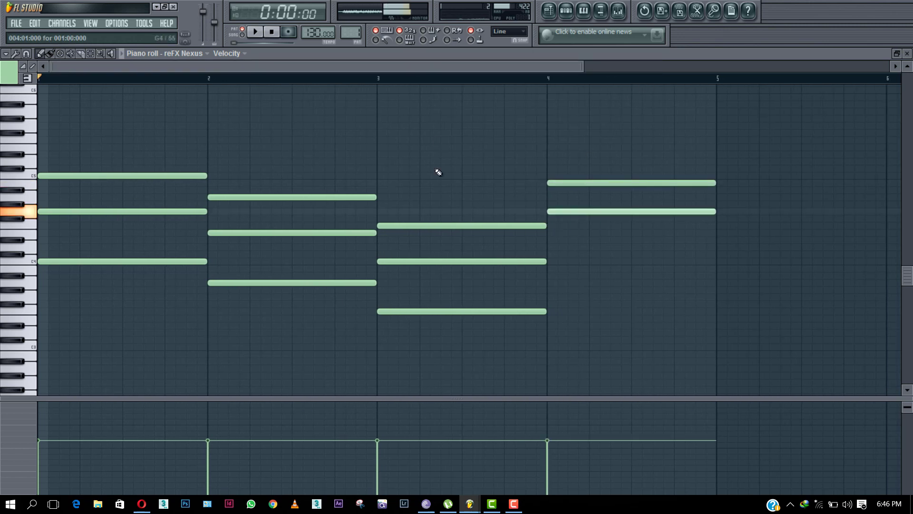
click(550, 248)
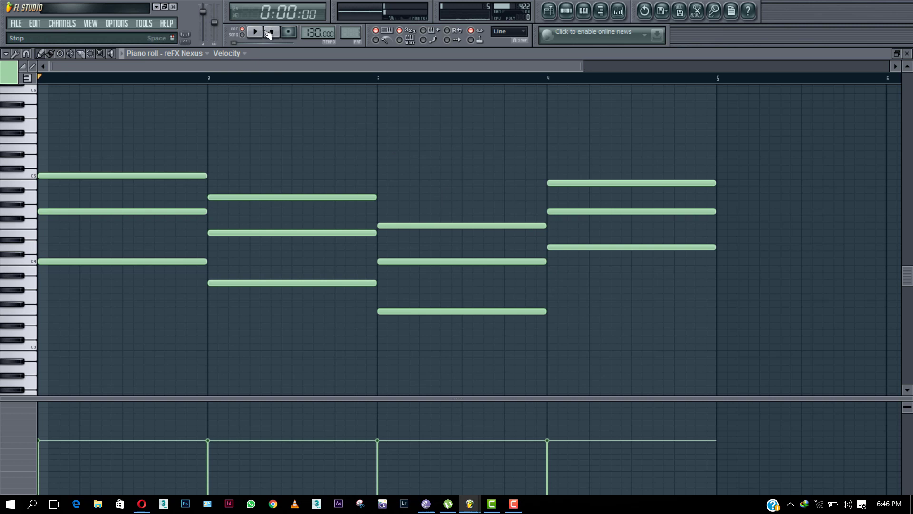
Set the project tempo to 90 BPM and play back the four-chord progression.
key(space)
right_click(318, 32)
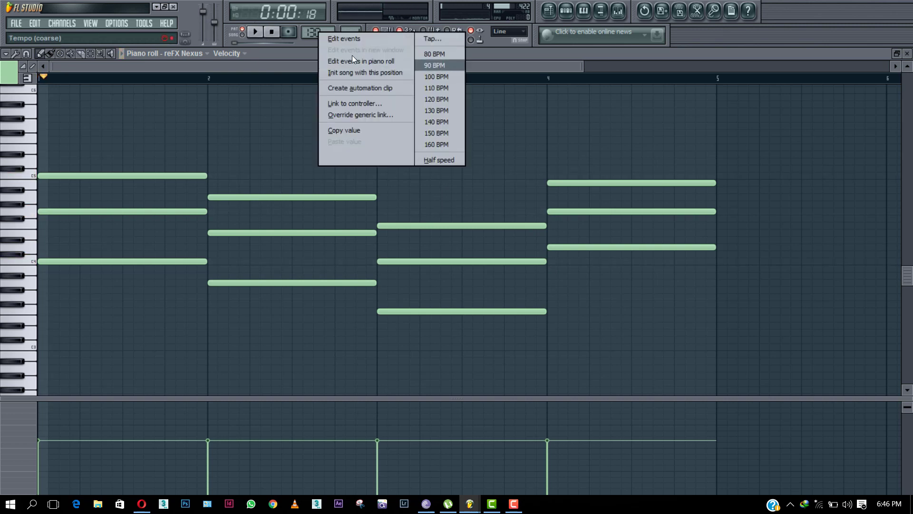
click(435, 65)
click(256, 32)
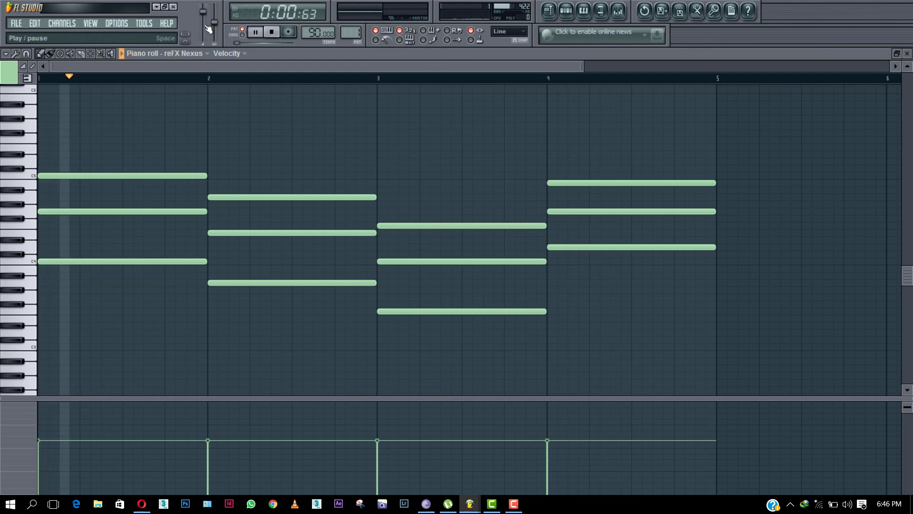
click(272, 32)
click(256, 32)
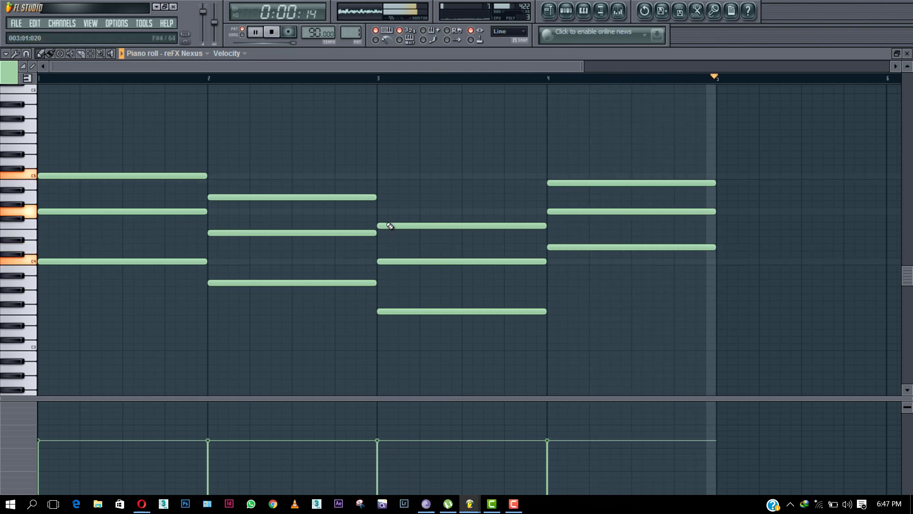
key(space)
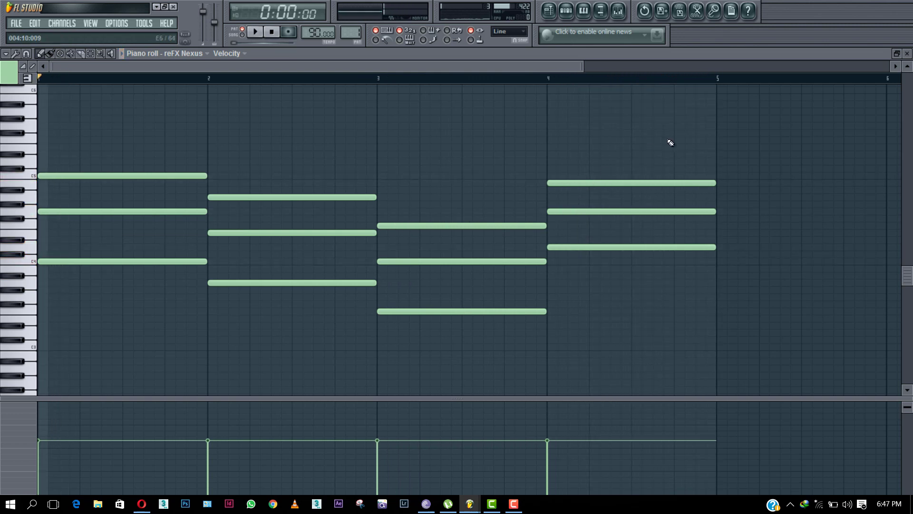
Select all the chord notes and lower their velocity to about 45% in every bar.
drag(732, 137, 84, 372)
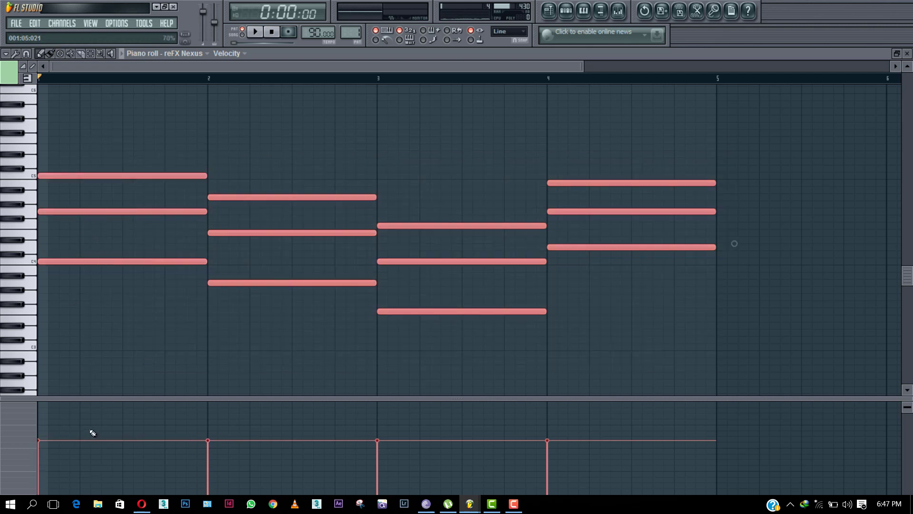
drag(48, 466, 52, 459)
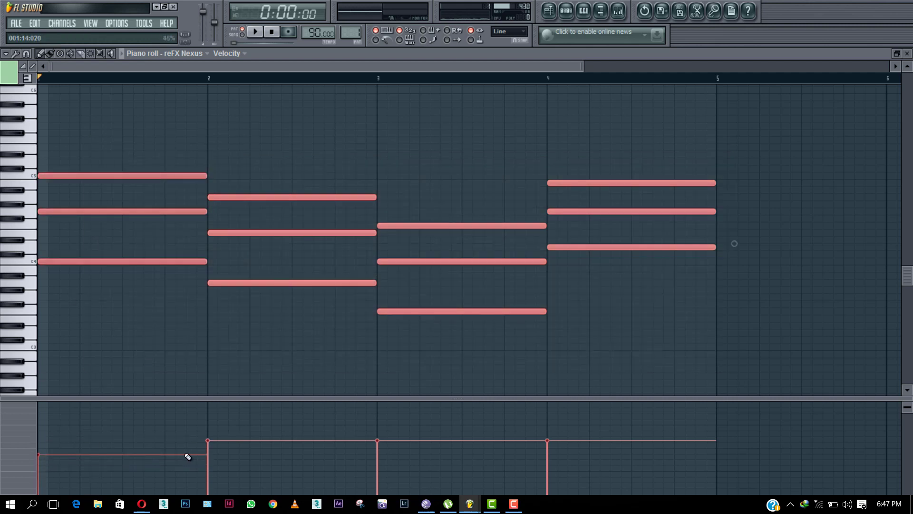
drag(208, 456, 213, 458)
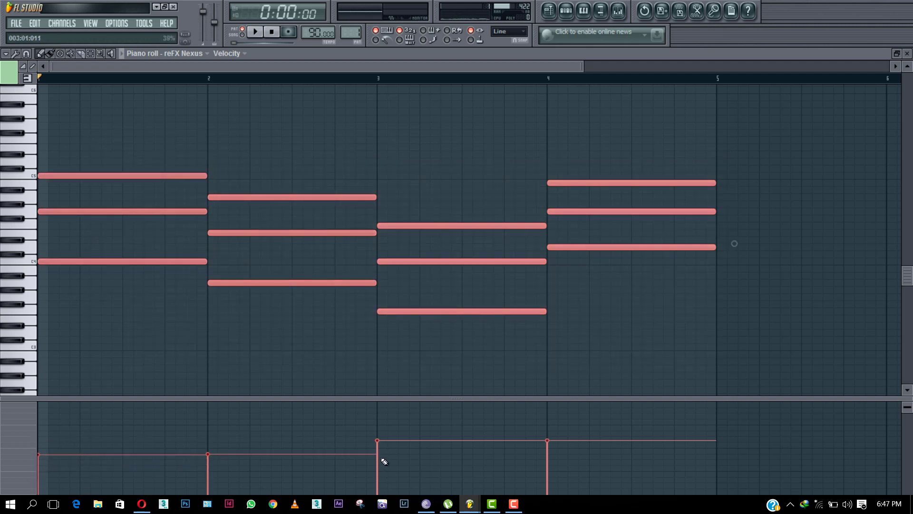
drag(384, 461, 397, 461)
Listen to the progression with the lowered velocities and deselect the notes.
key(space)
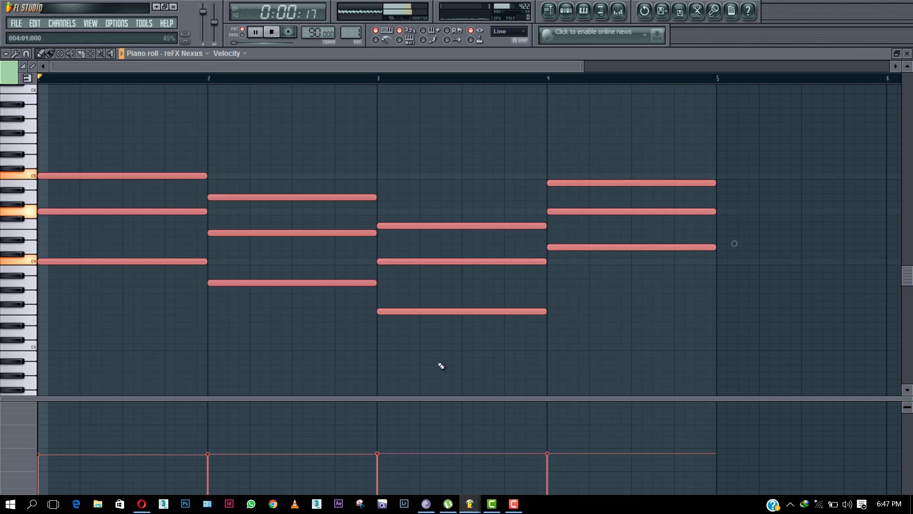
scroll(496, 361, down, 3)
scroll(496, 361, down, 3)
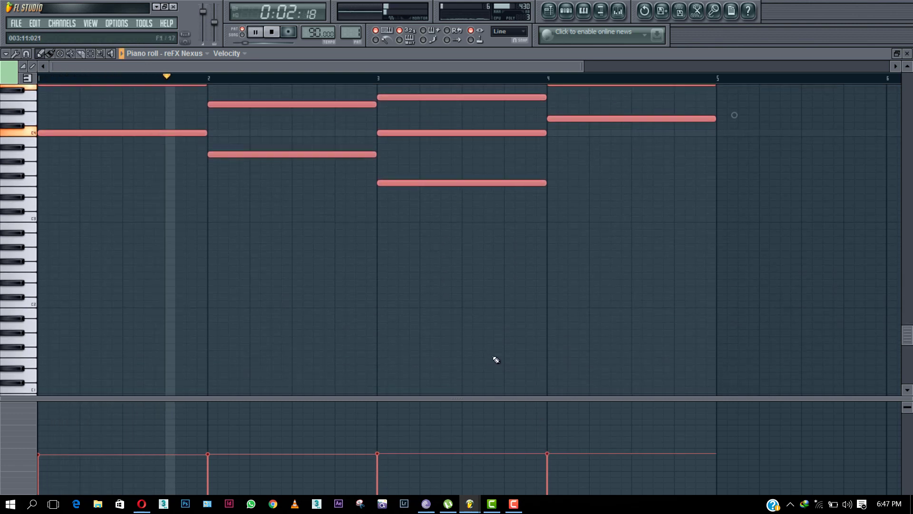
scroll(496, 361, up, 1)
scroll(398, 288, up, 2)
click(398, 289)
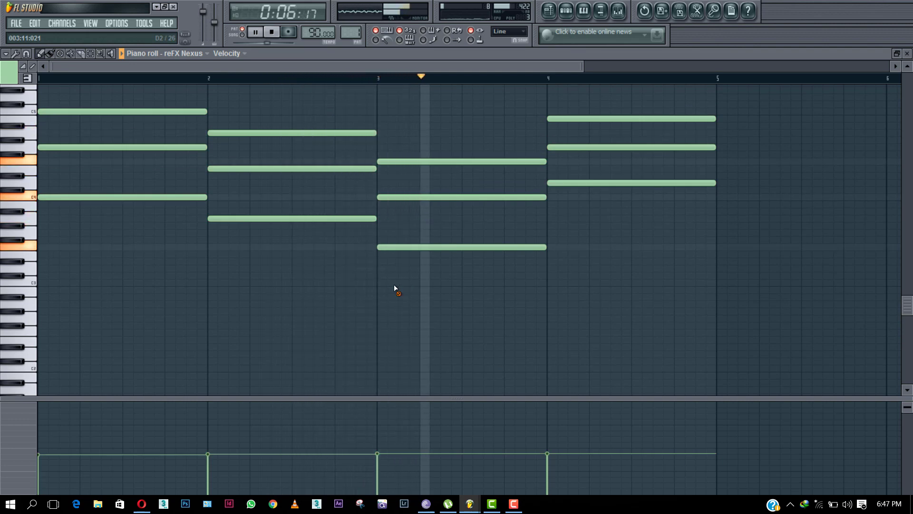
scroll(496, 360, up, 1)
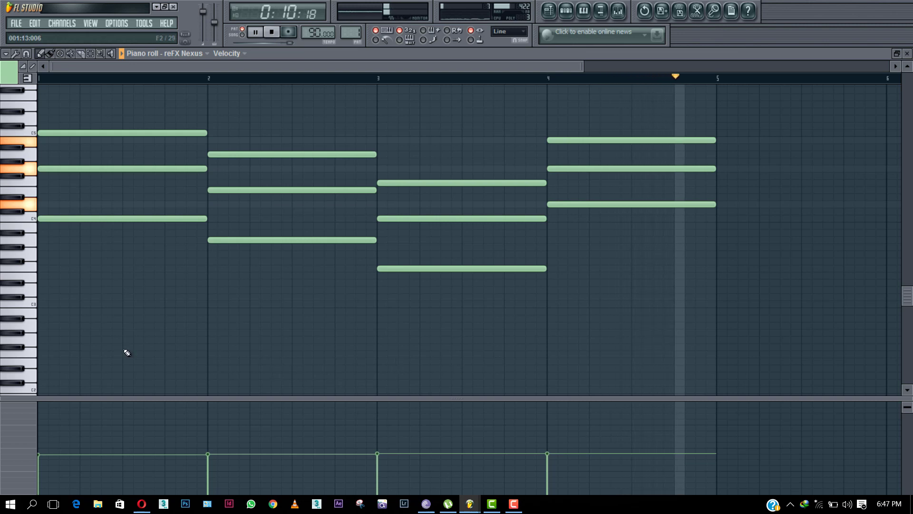
key(space)
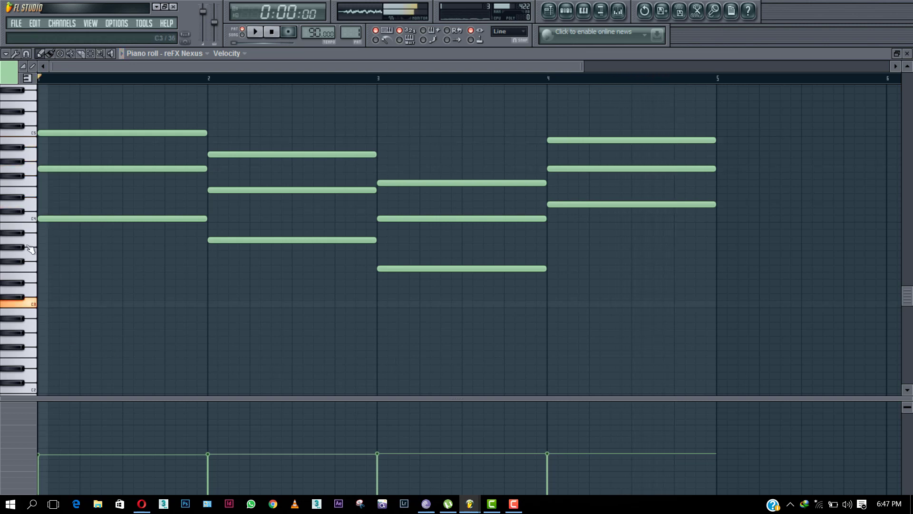
Add a one-bar C3 bass note in bar 1, lower its velocity to about 23% and preview it.
click(44, 304)
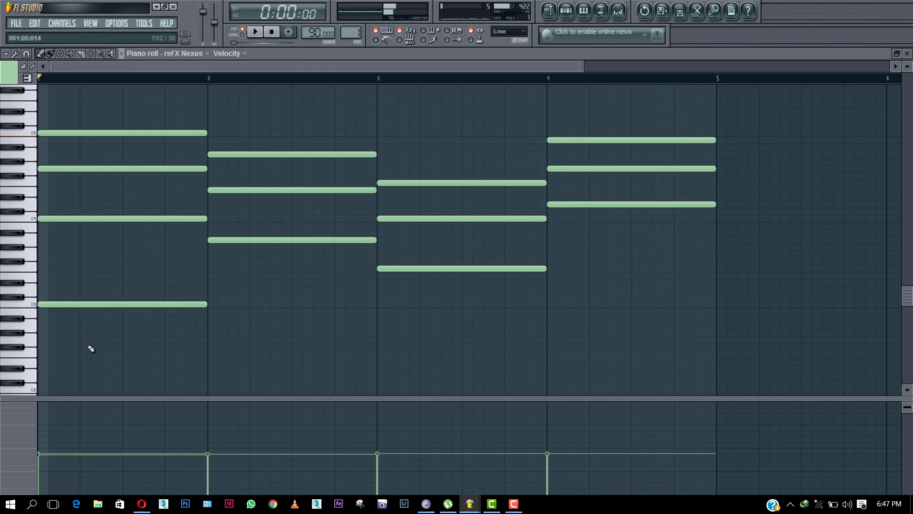
drag(96, 350, 50, 278)
drag(46, 468, 42, 475)
key(space)
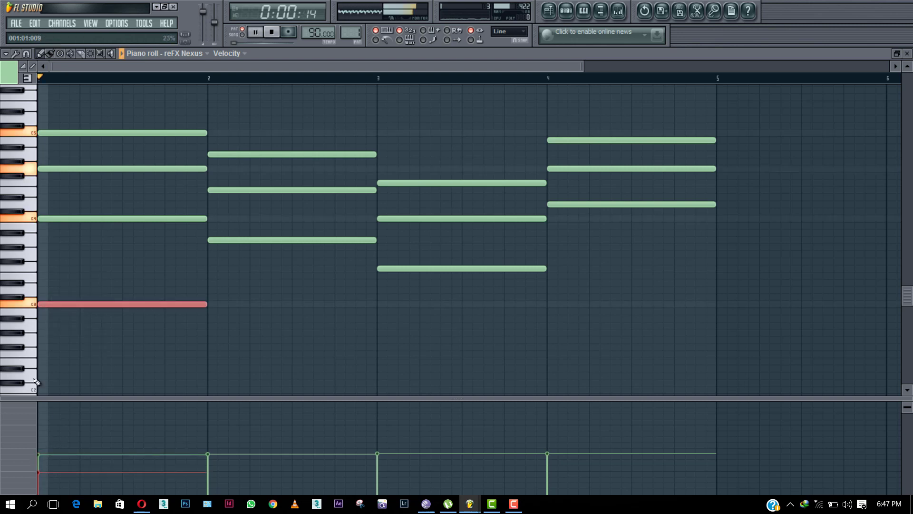
key(space)
Add one-bar bass notes A2 in bar 2, F2 in bar 3 and G2 in bar 4.
click(211, 330)
drag(212, 336, 211, 322)
drag(380, 344, 380, 359)
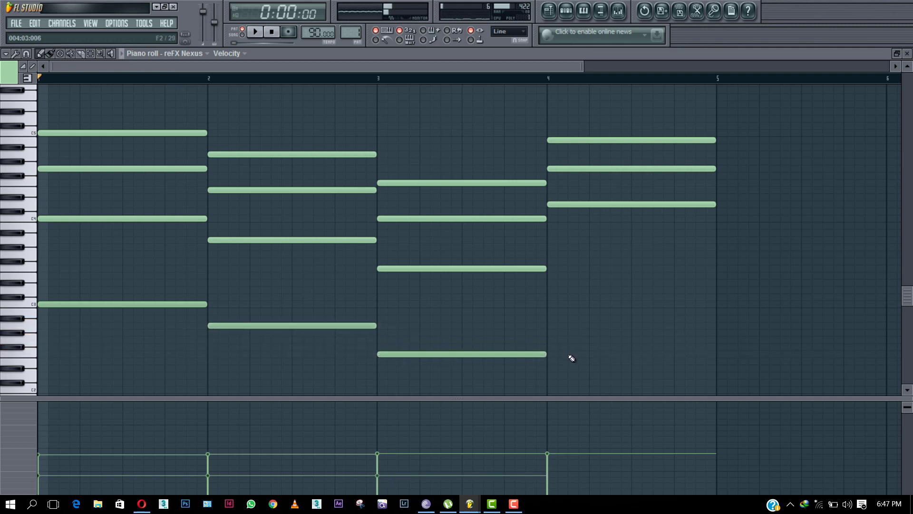
click(552, 339)
Play back the chords with their bass notes and return to the channel list.
key(space)
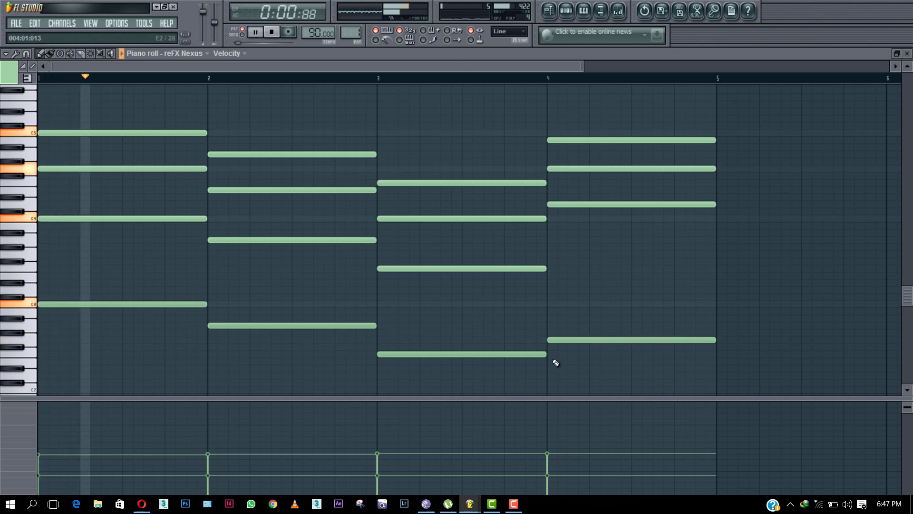
key(F7)
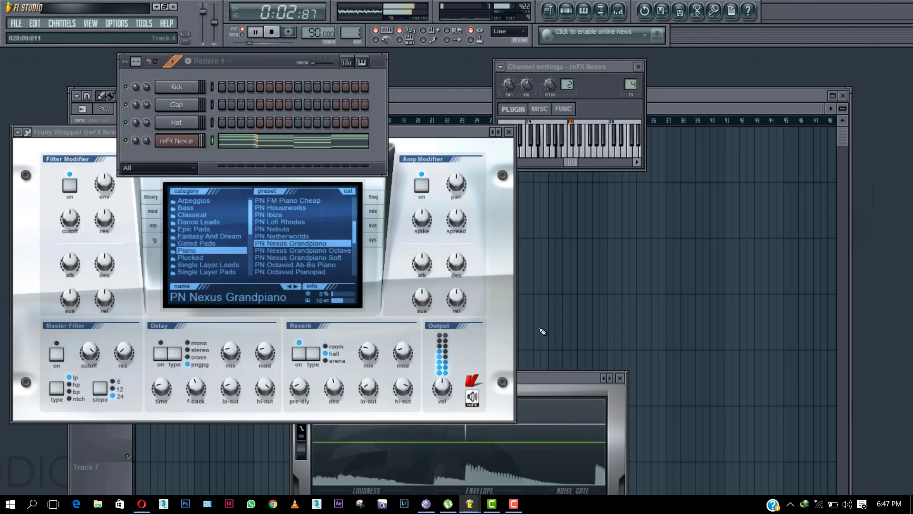
click(144, 140)
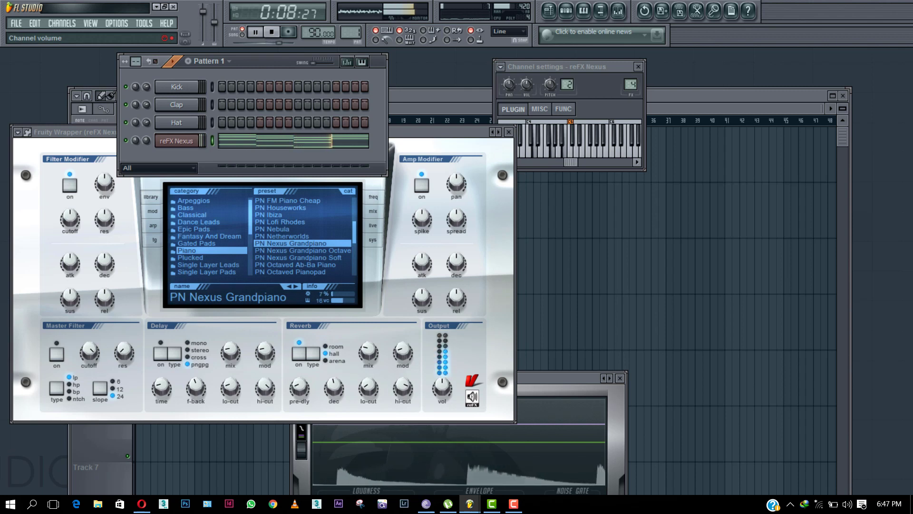
key(space)
Clone the reFX Nexus channel to create a second Nexus instrument.
right_click(177, 141)
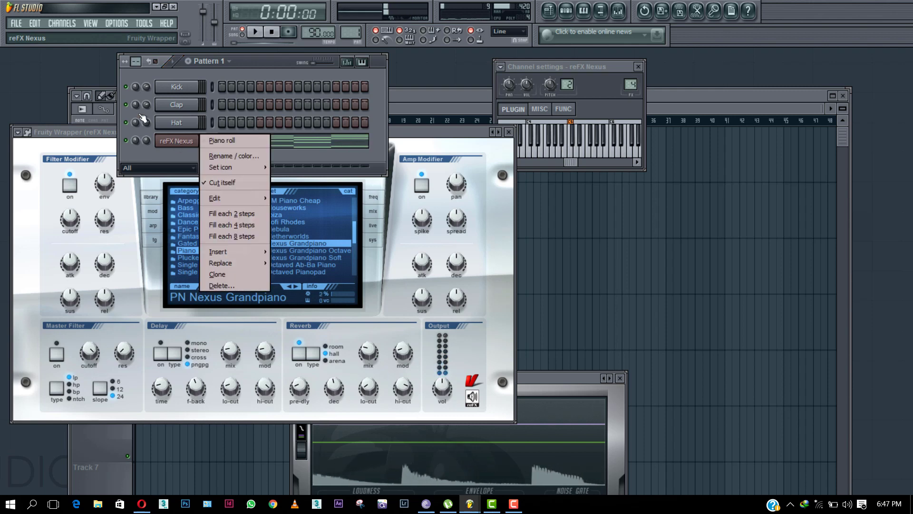
mouse_move(219, 252)
click(178, 221)
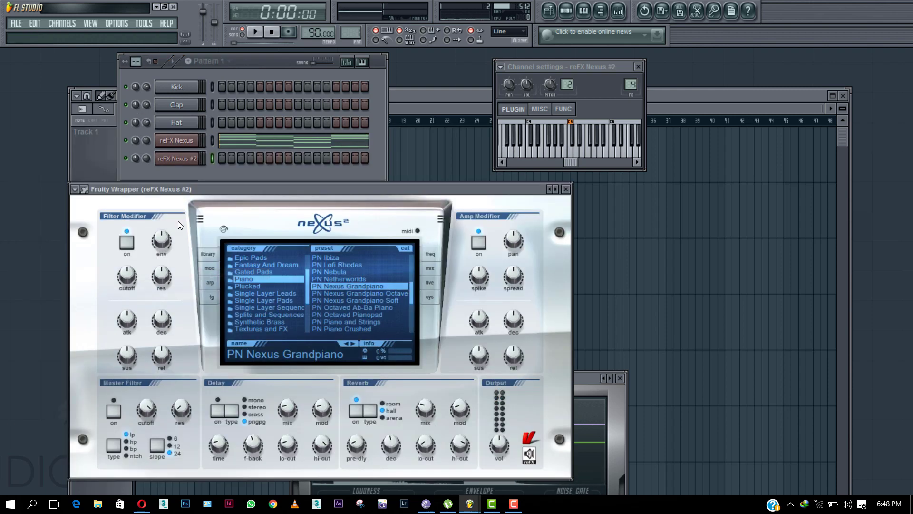
Load the PN Delayed Piano preset in the second Nexus instrument and audition it with the notes E5 and C5.
scroll(344, 264, up, 3)
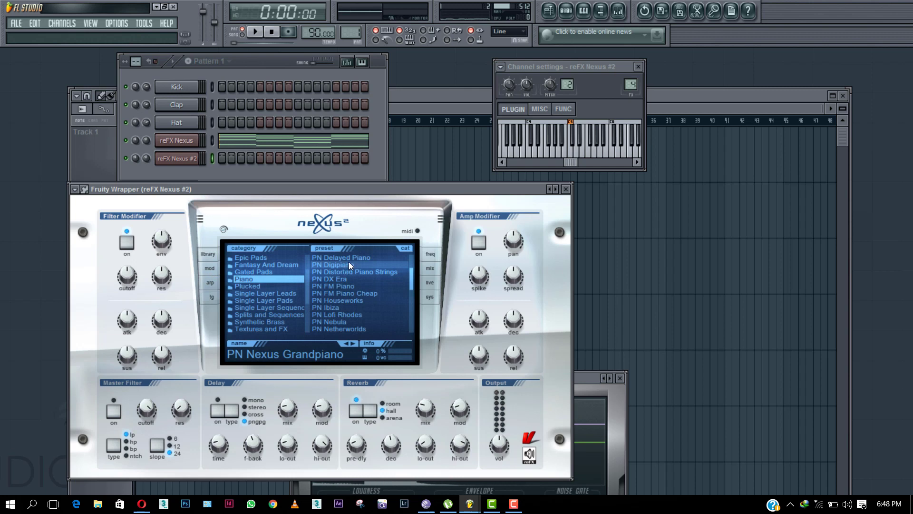
click(350, 259)
key(e)
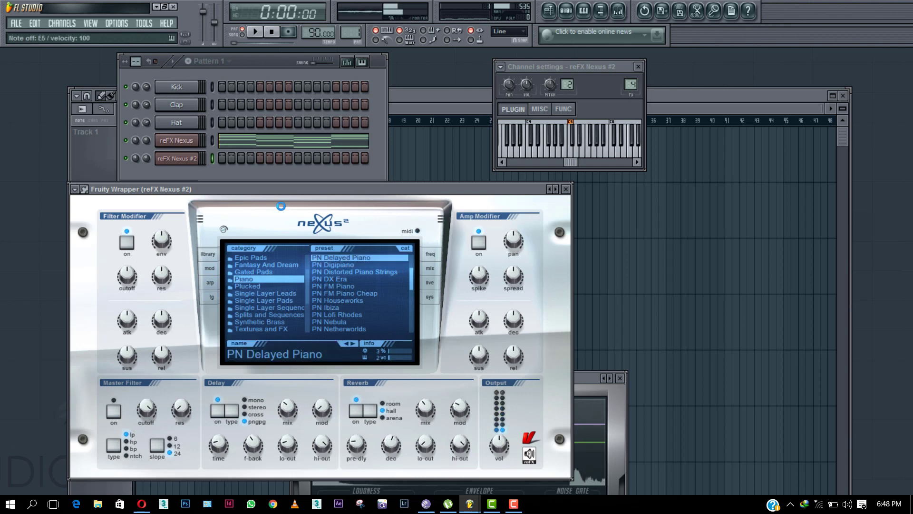
key(q)
click(352, 271)
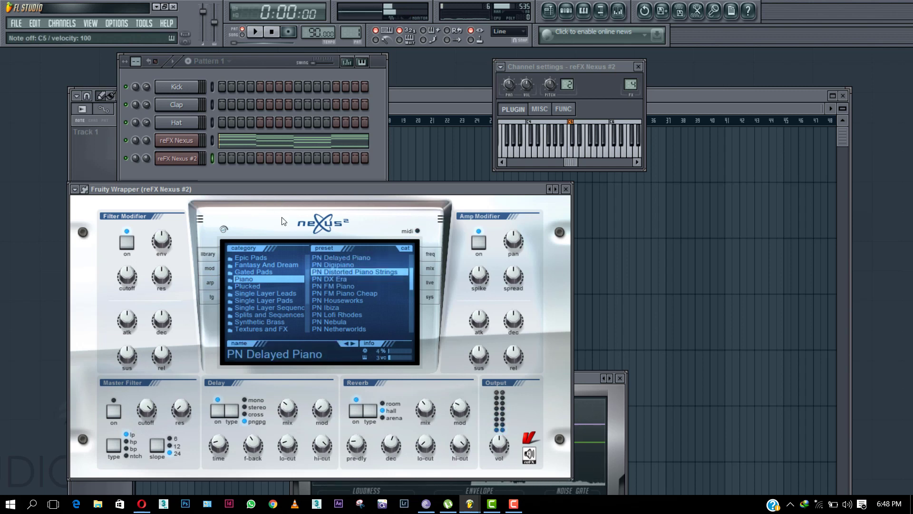
Lower the reFX Nexus #2 channel's volume to about 27%.
drag(288, 407, 289, 413)
click(165, 160)
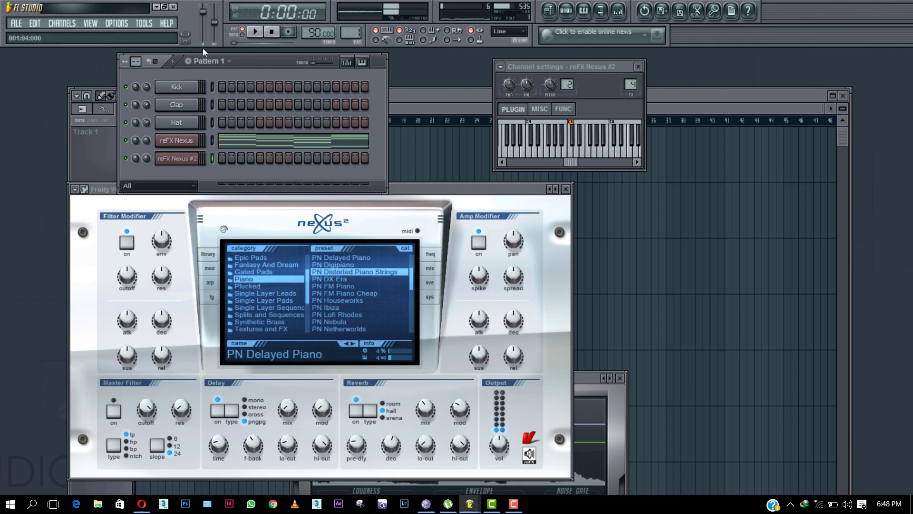
drag(166, 159, 158, 159)
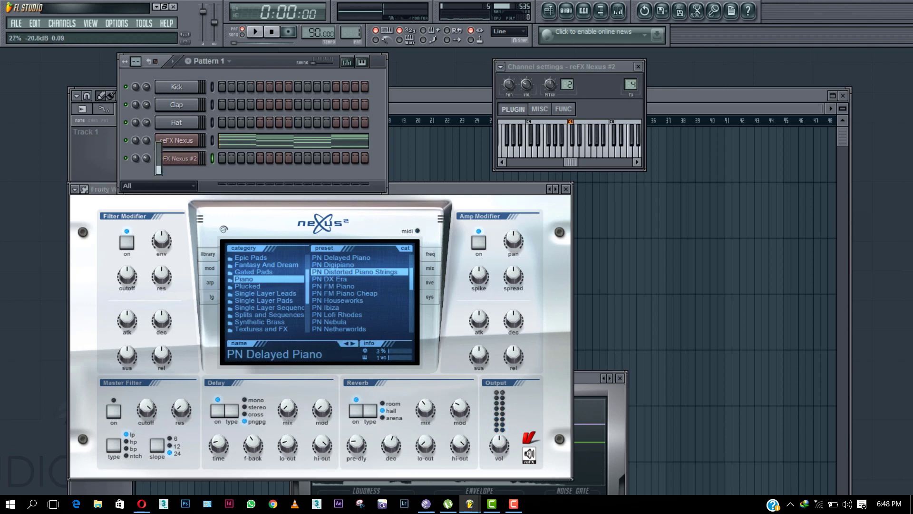
In the reFX Nexus #2 channel's piano roll, add a one-bar C4 note in bar 1.
right_click(189, 159)
click(218, 158)
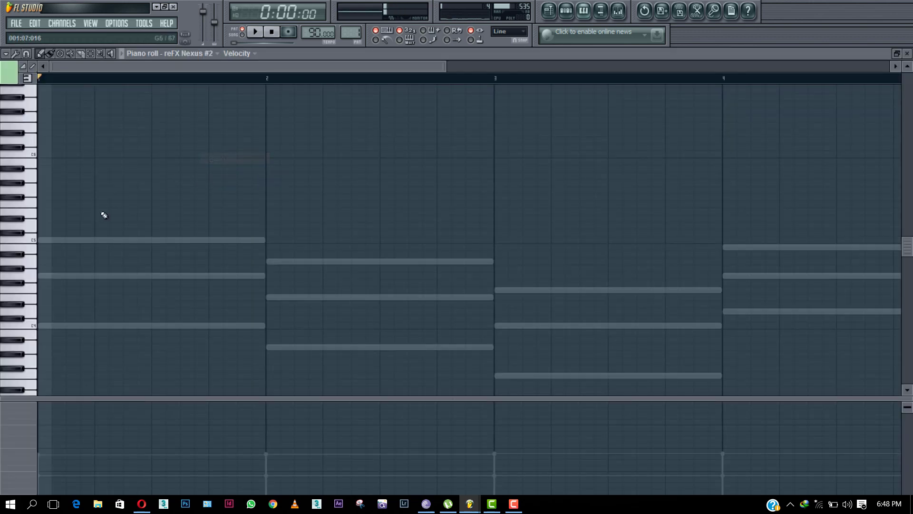
click(38, 276)
click(45, 326)
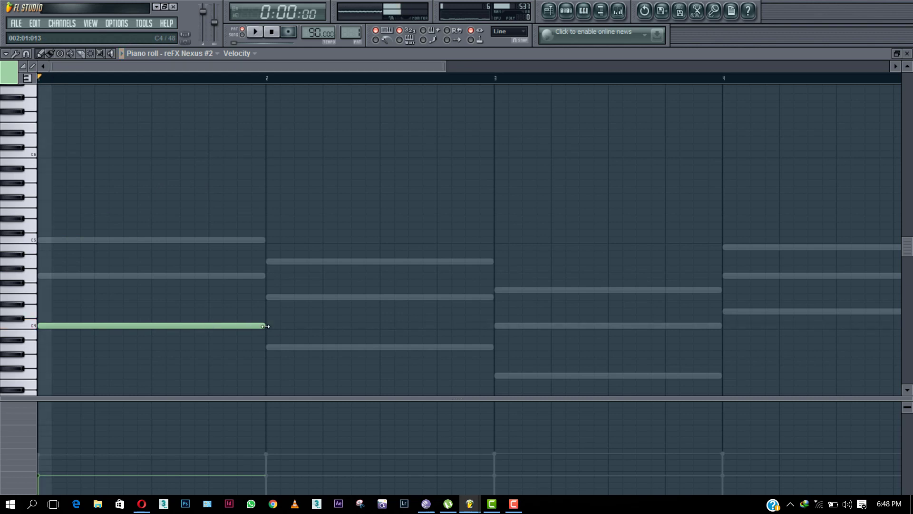
Raise the C4 note's velocity to about 77%, shorten it to half a bar, and stagger G4 and C5 notes after it in bar 1.
drag(53, 447, 55, 424)
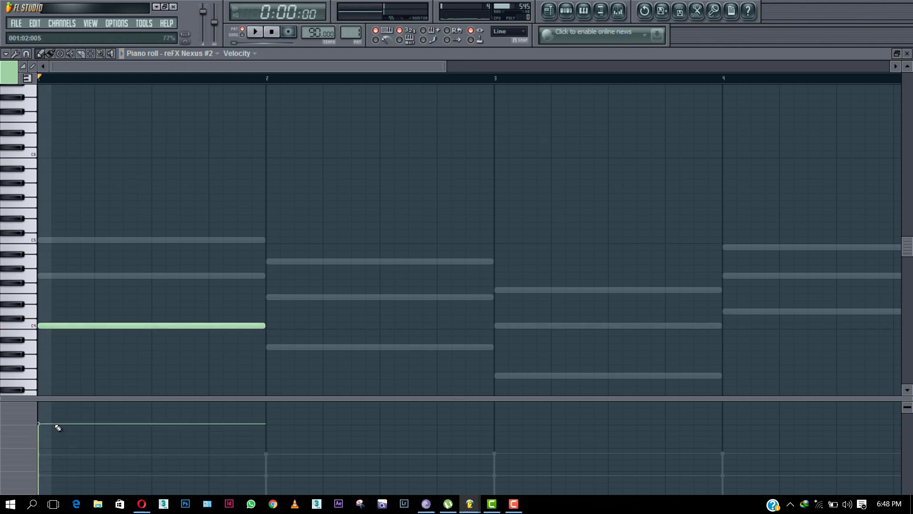
click(67, 275)
drag(267, 326, 152, 325)
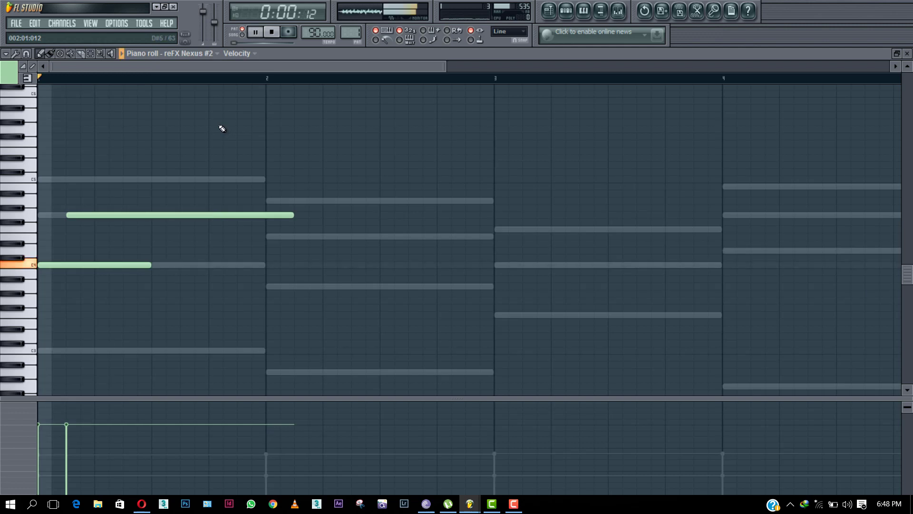
key(space)
click(127, 180)
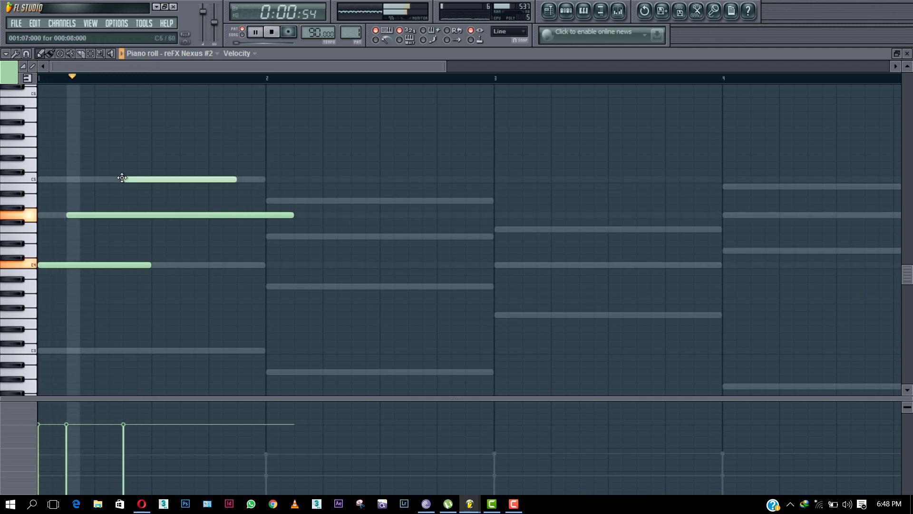
drag(134, 185, 105, 181)
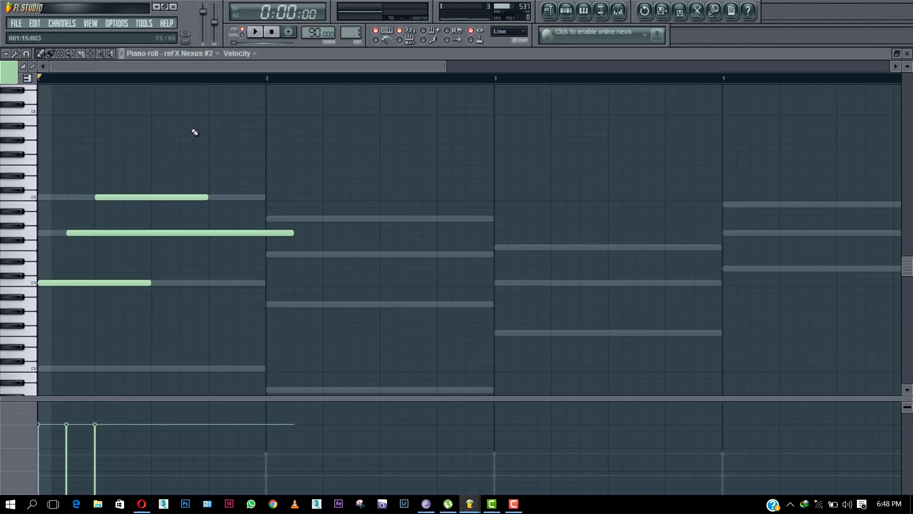
Play back bar 1 and shorten its G4 note to three steps and its C4 note to five steps.
key(space)
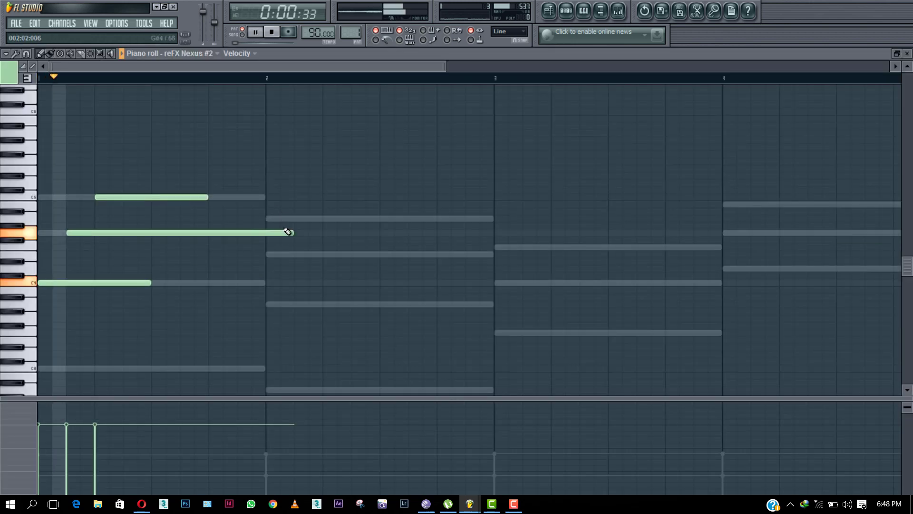
drag(154, 242, 132, 247)
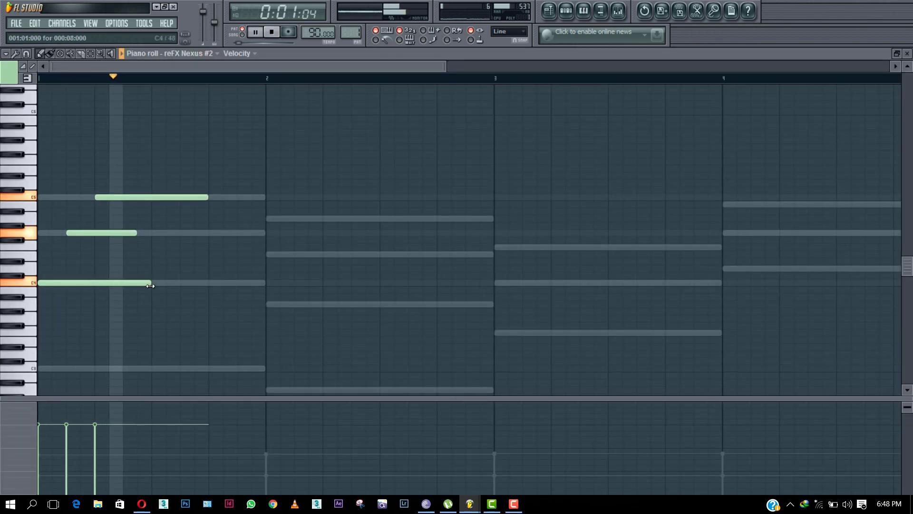
key(space)
drag(149, 282, 112, 287)
drag(128, 236, 122, 238)
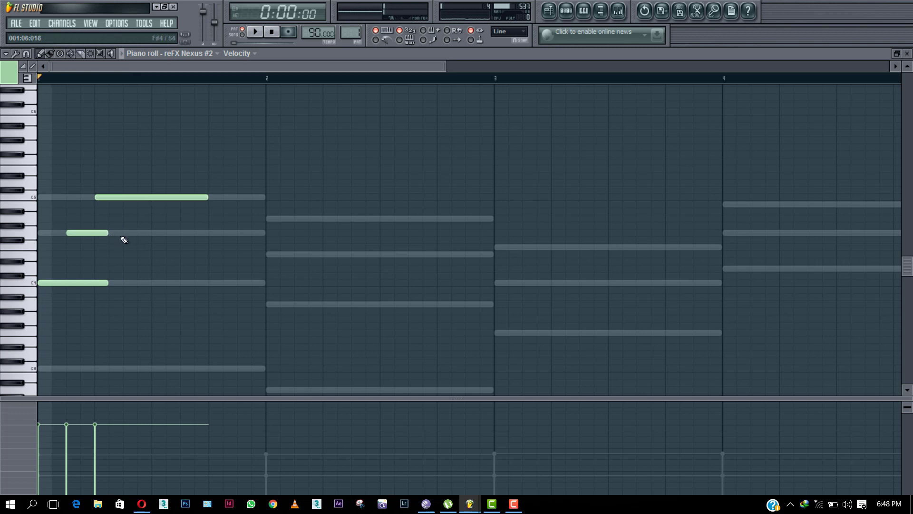
Shorten the C5 note to four steps and fill the rest of bar 1 with alternating G4 and C5 notes, closing on B4.
click(125, 233)
key(space)
drag(208, 197, 151, 201)
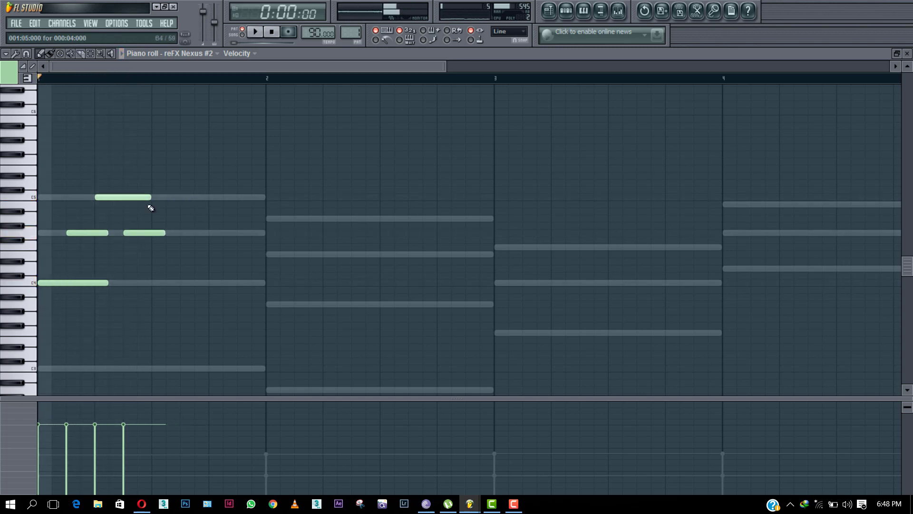
click(155, 197)
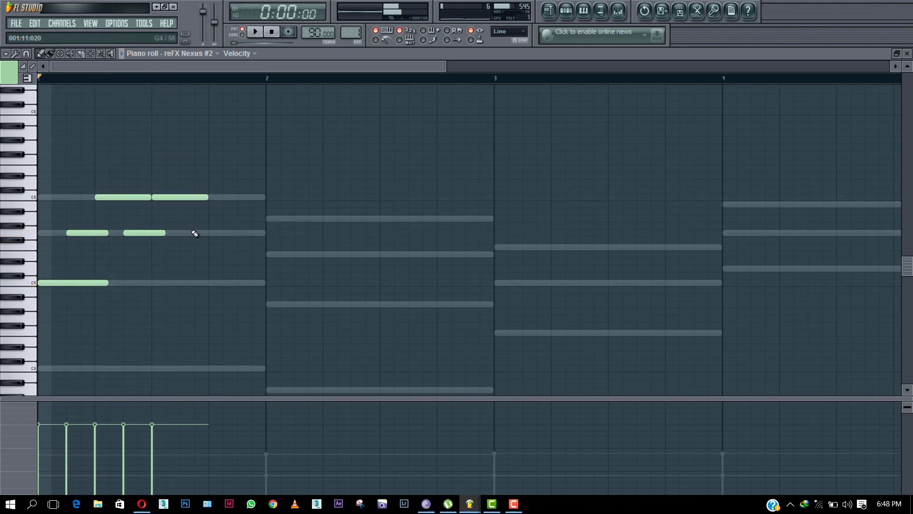
click(182, 233)
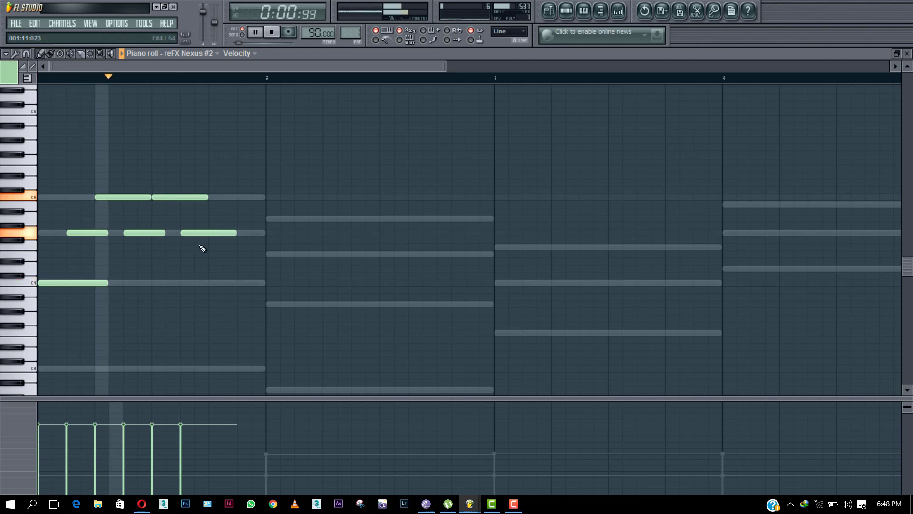
key(space)
click(212, 197)
click(240, 204)
key(space)
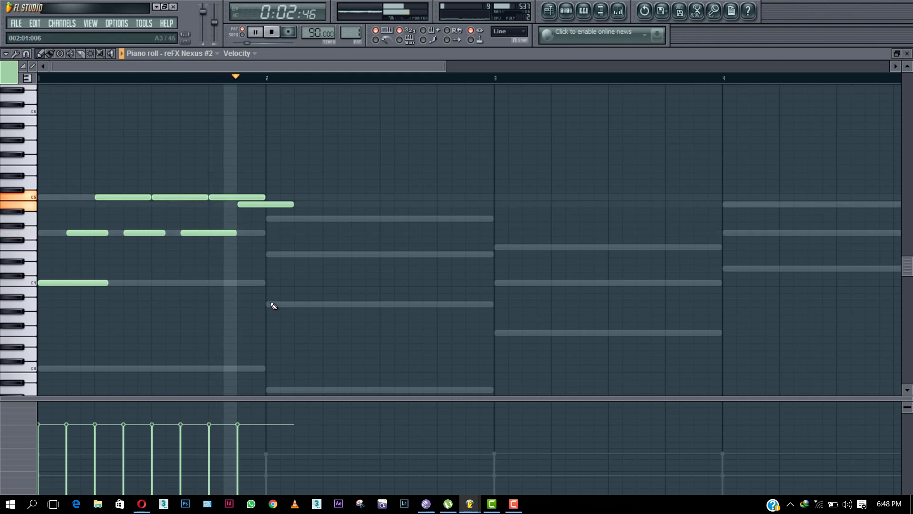
Fill bar 2 with a four-step A3, alternating four-step E4 and A4 notes, and a closing two-step G4.
click(271, 305)
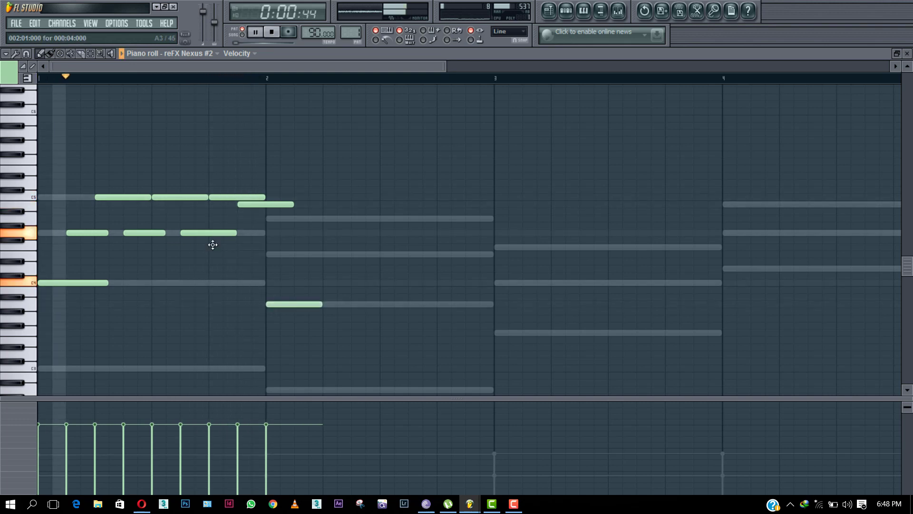
click(301, 255)
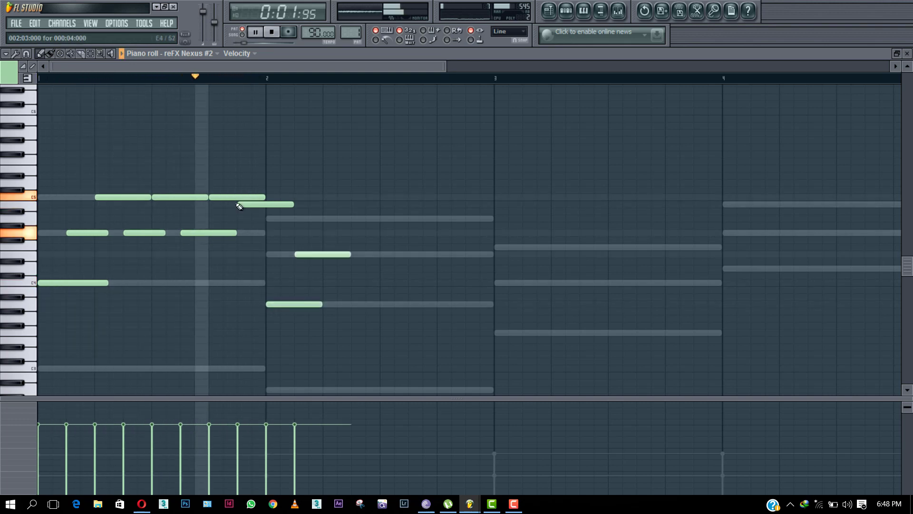
click(329, 219)
click(356, 254)
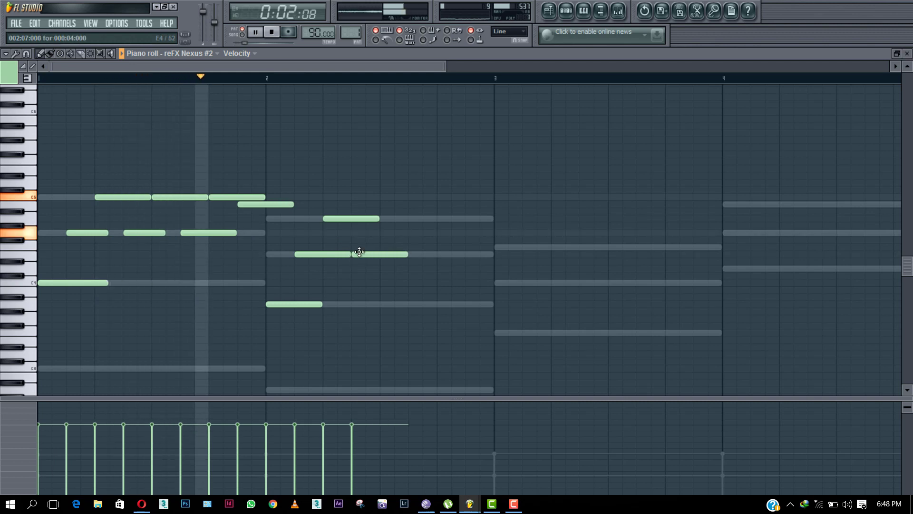
click(385, 219)
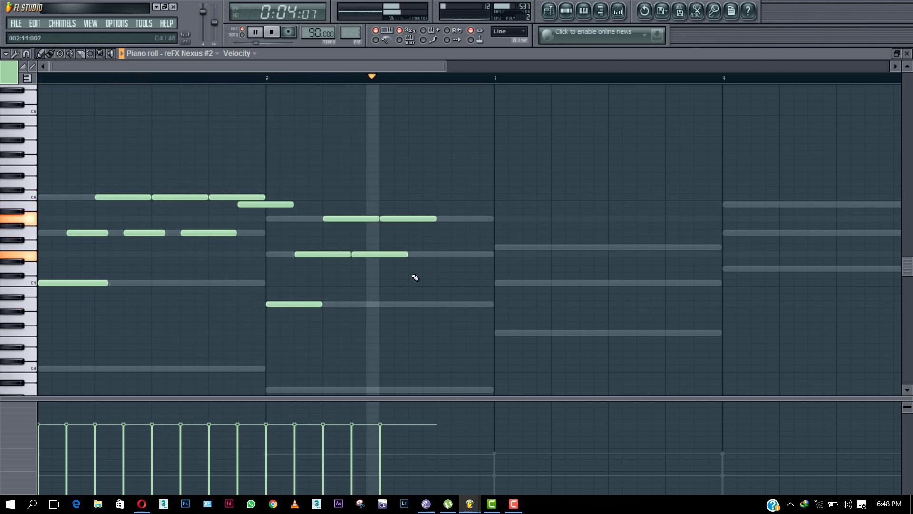
click(414, 255)
click(442, 219)
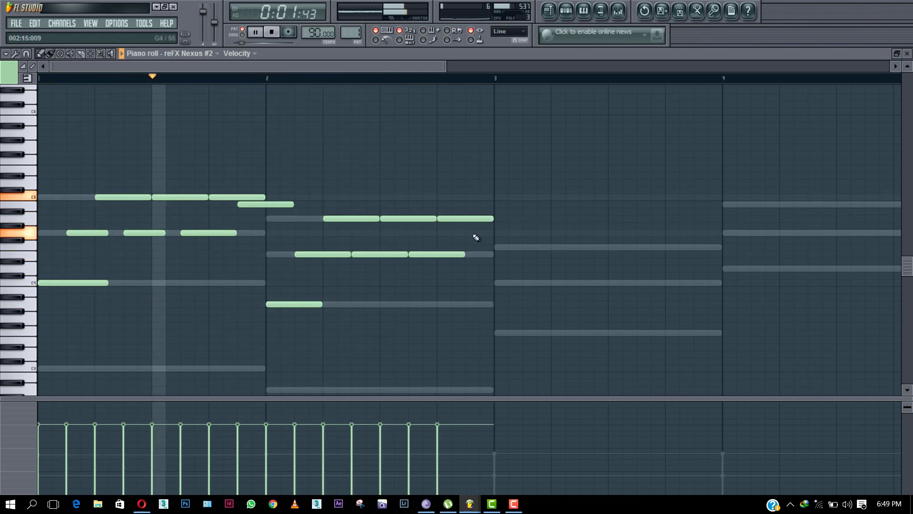
click(470, 233)
drag(523, 235, 494, 234)
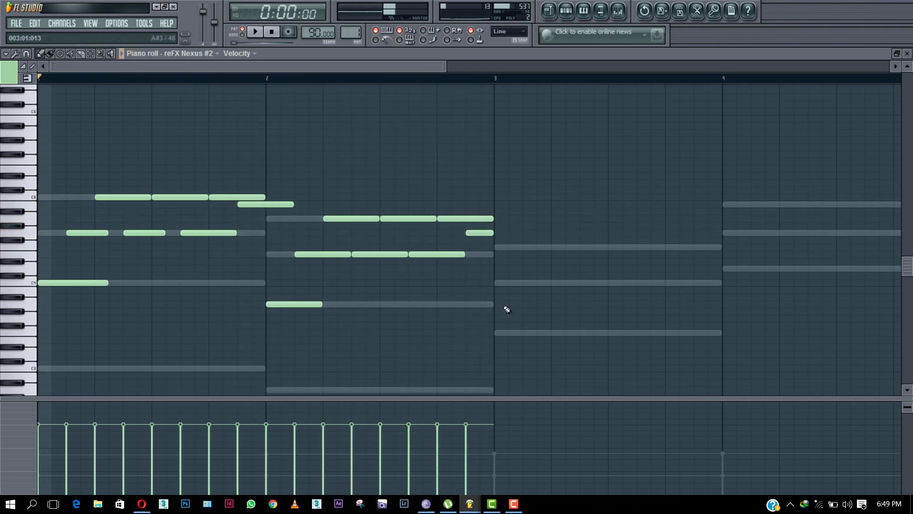
Fill bar 3 with a three-step F3 followed by alternating three-step C4 and F4 notes.
click(497, 332)
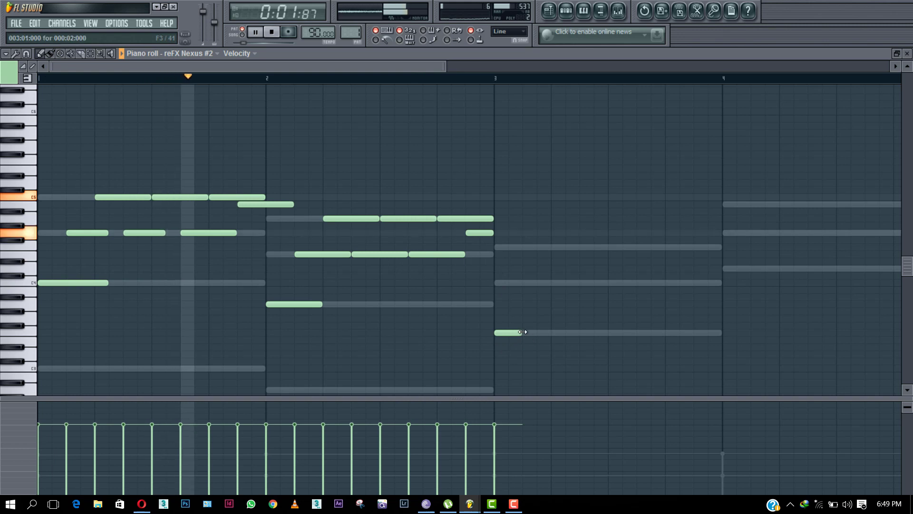
drag(523, 333, 540, 333)
click(533, 283)
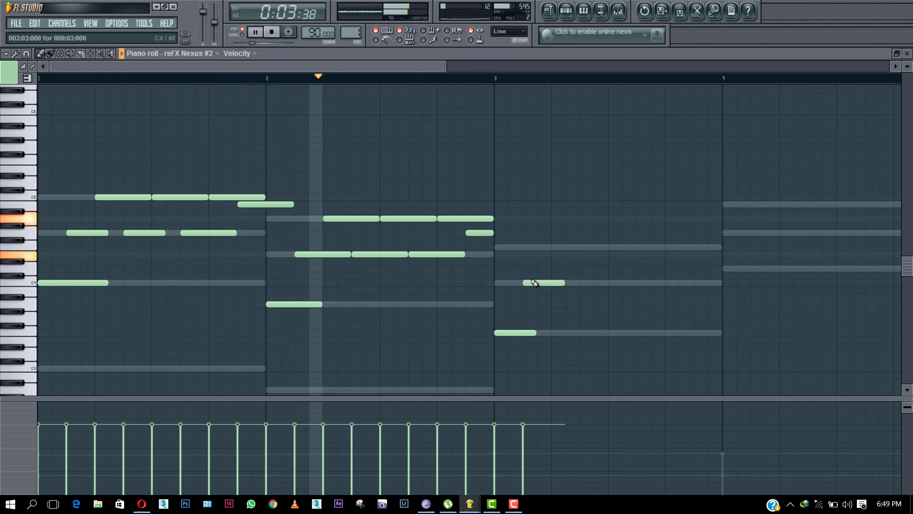
click(554, 247)
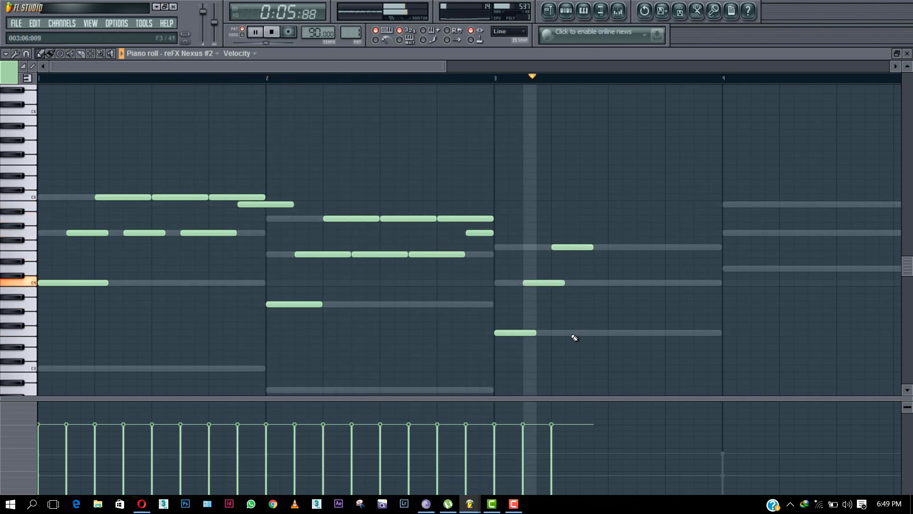
click(582, 284)
click(611, 247)
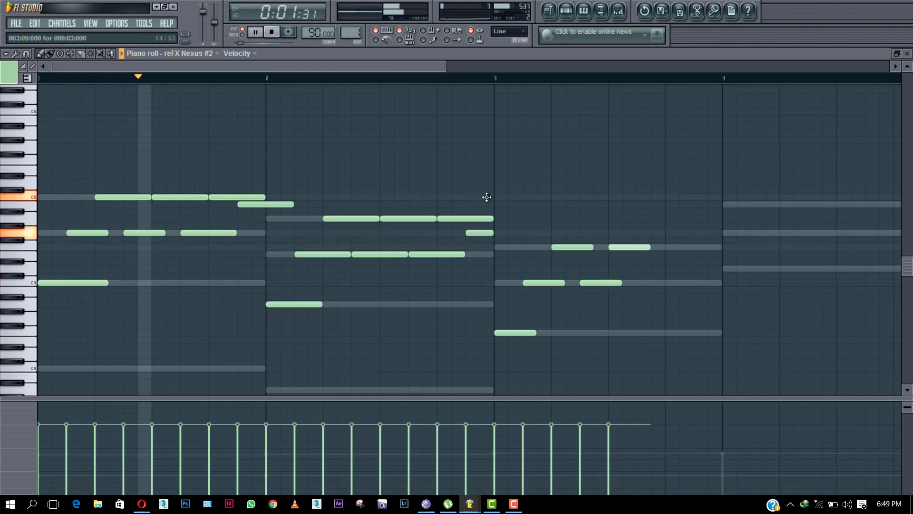
click(639, 283)
click(668, 247)
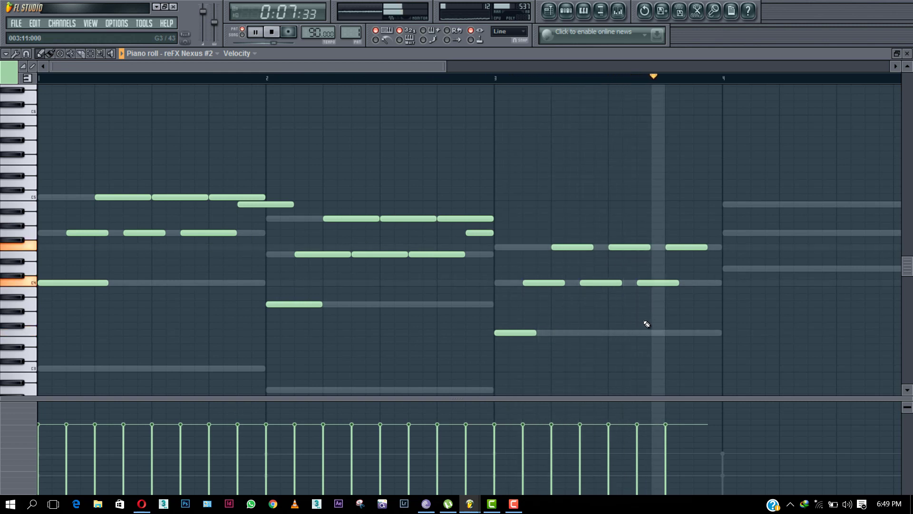
Close bar 3 with a three-step note raised from D#4 to G4, and add a D4 note at the start of bar 4.
click(700, 261)
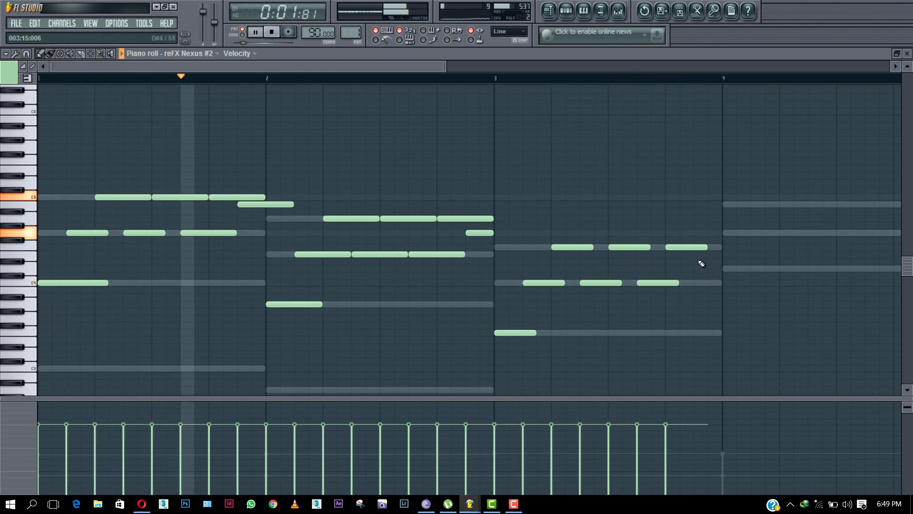
click(725, 268)
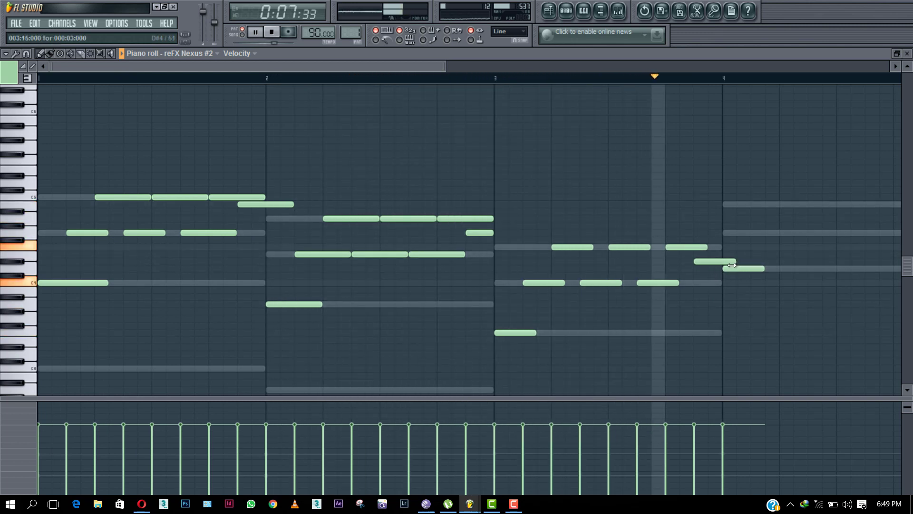
drag(714, 260, 715, 230)
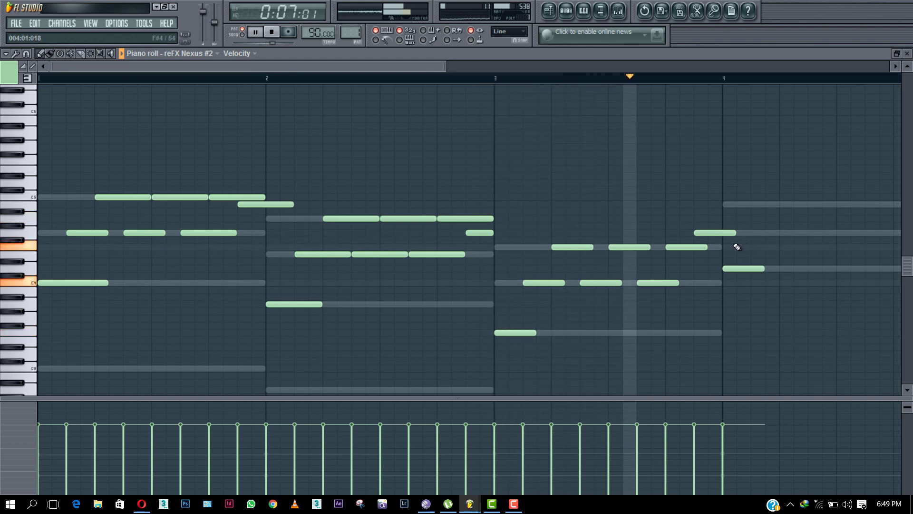
key(space)
key(space)
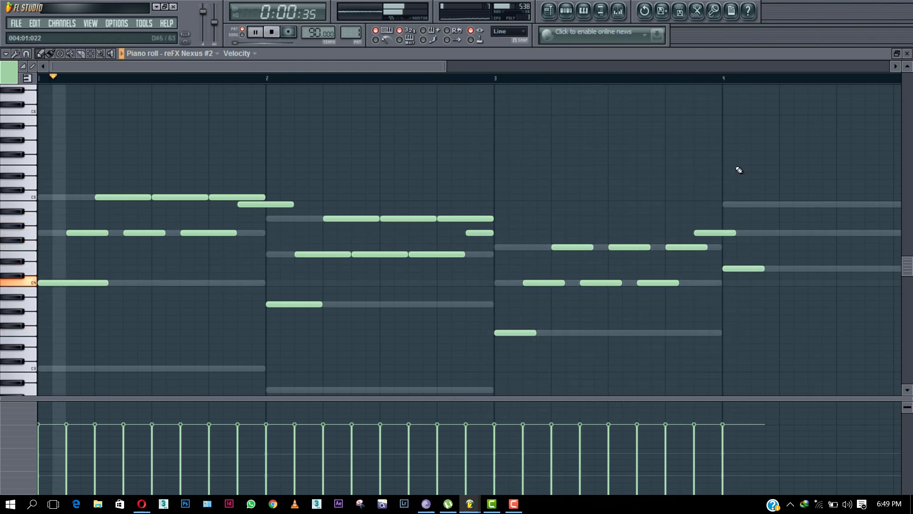
Play from late in bar 3, move bar 4's opening note up to B4, and follow it with alternating three-step G4 and B4 notes.
click(670, 76)
key(space)
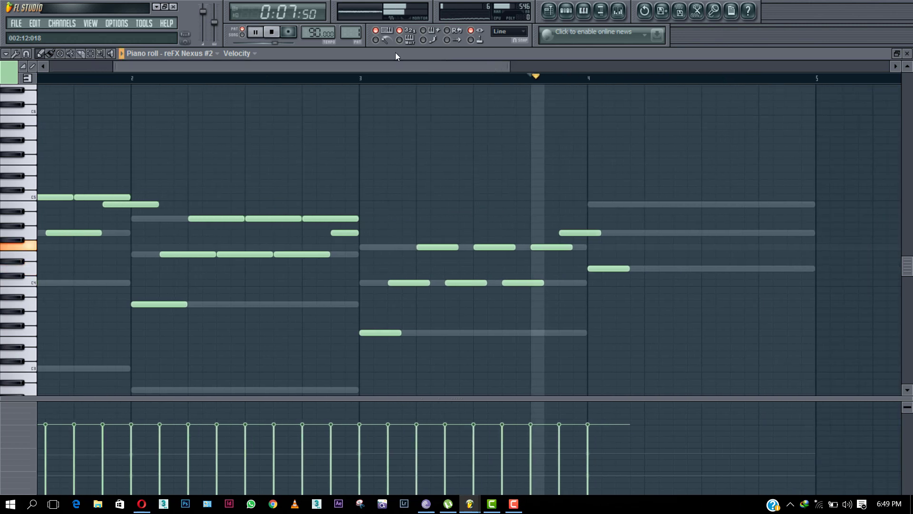
drag(603, 268, 604, 205)
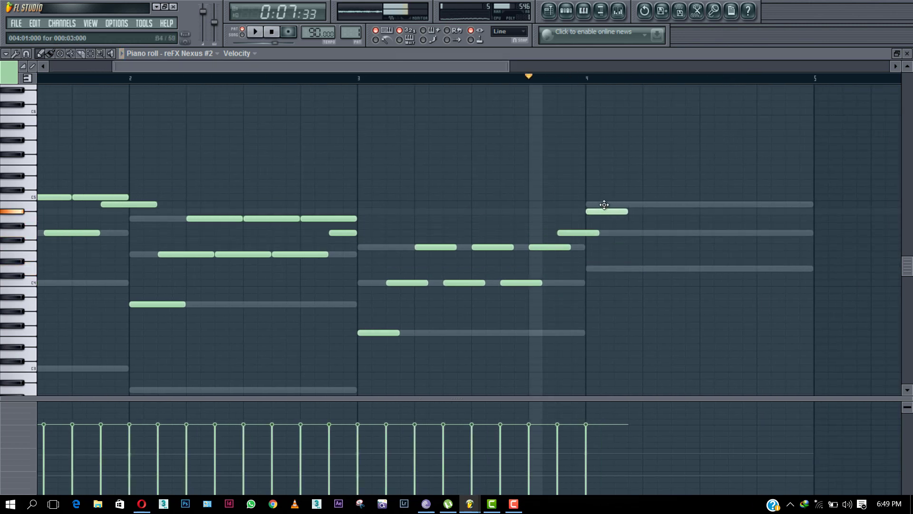
click(621, 233)
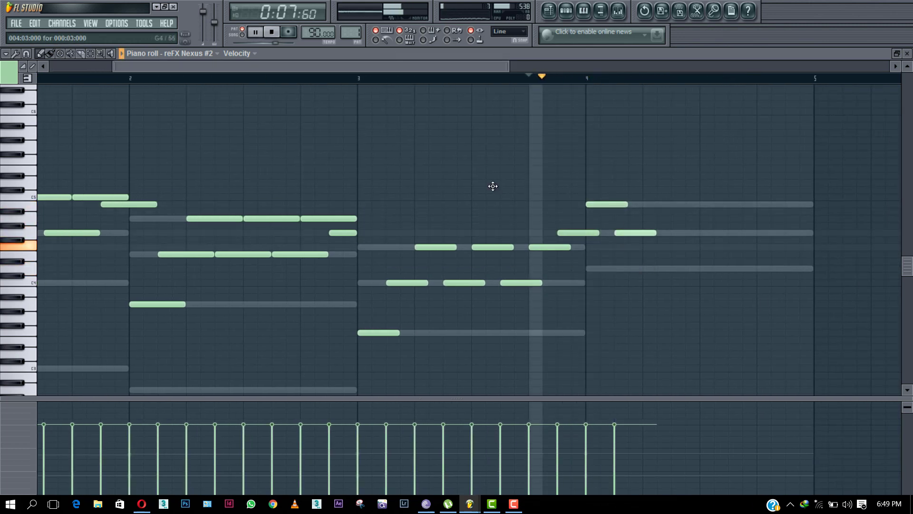
click(649, 204)
click(677, 233)
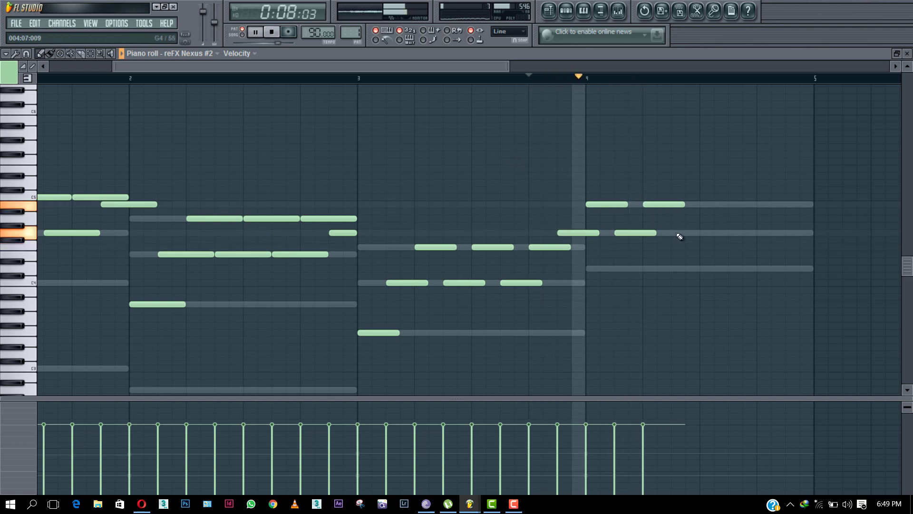
click(706, 205)
click(730, 233)
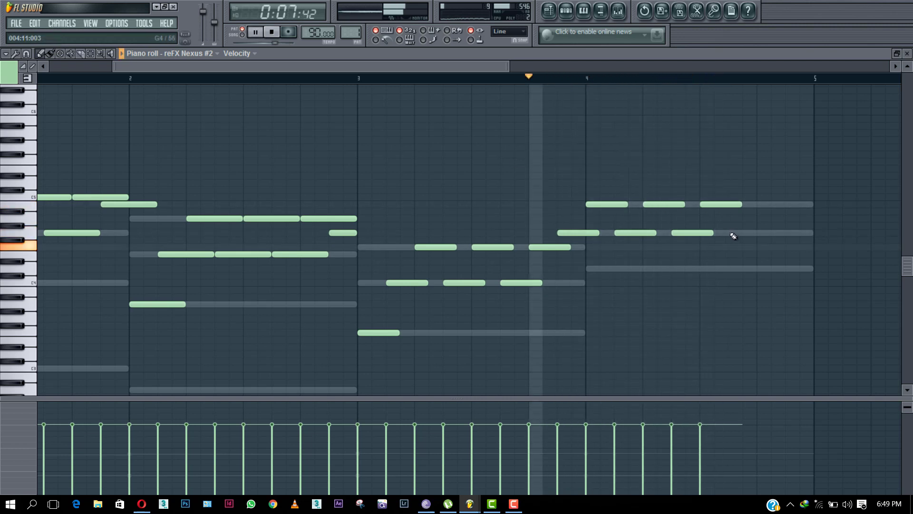
Close bar 4 with a C5 note and a two-step B4, and add a four-step D4 at the bar's start.
click(760, 197)
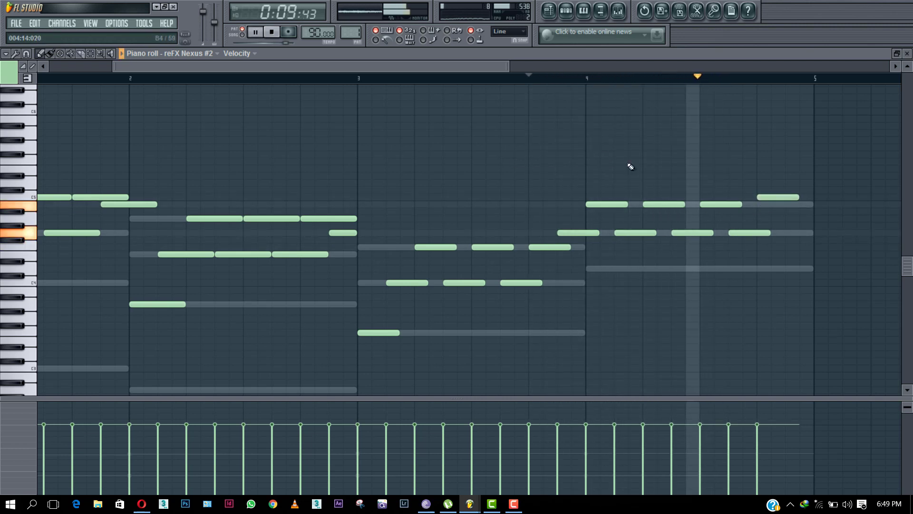
click(789, 204)
drag(828, 206, 813, 205)
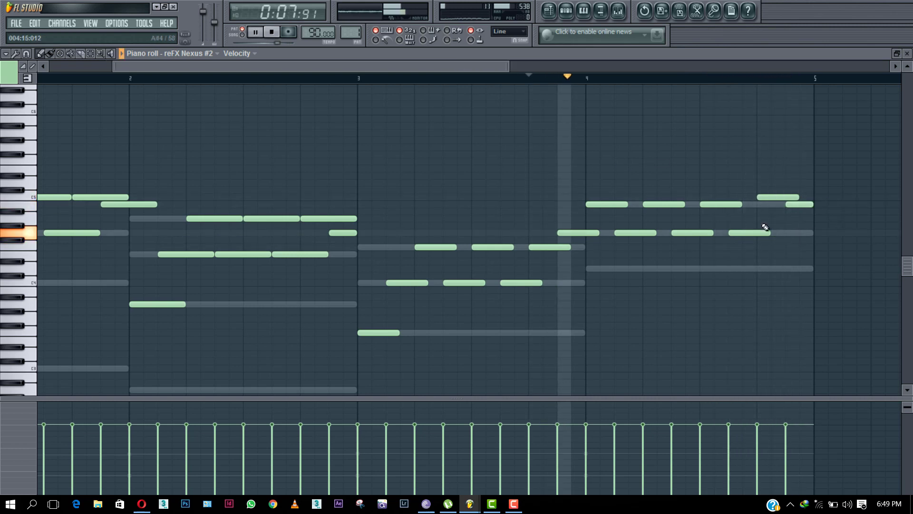
click(592, 268)
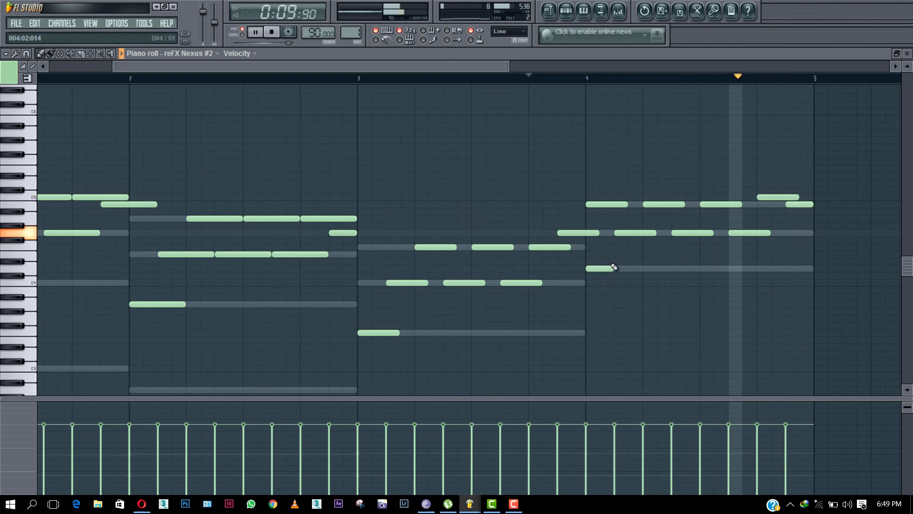
drag(613, 268, 647, 268)
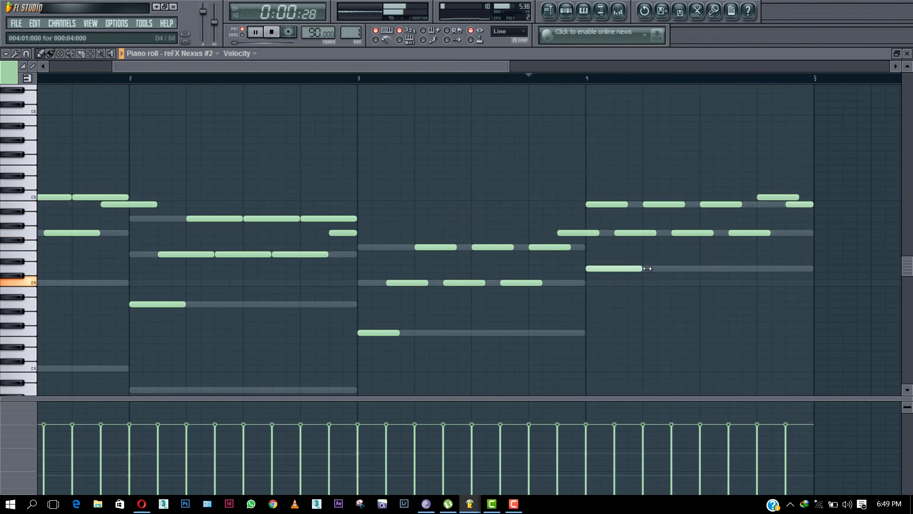
Replace bar 4's opening B4 with a five-step note and, with grid snapping off, shift it about half a step late.
right_click(607, 205)
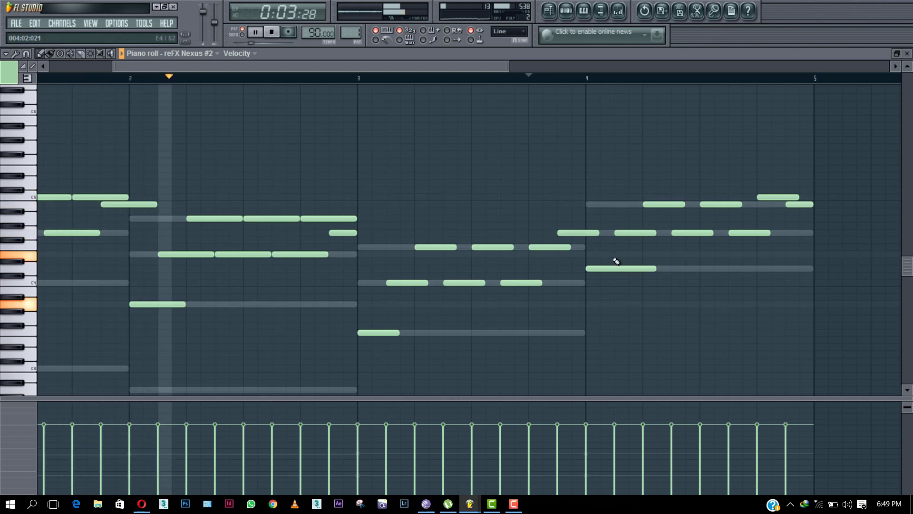
click(588, 204)
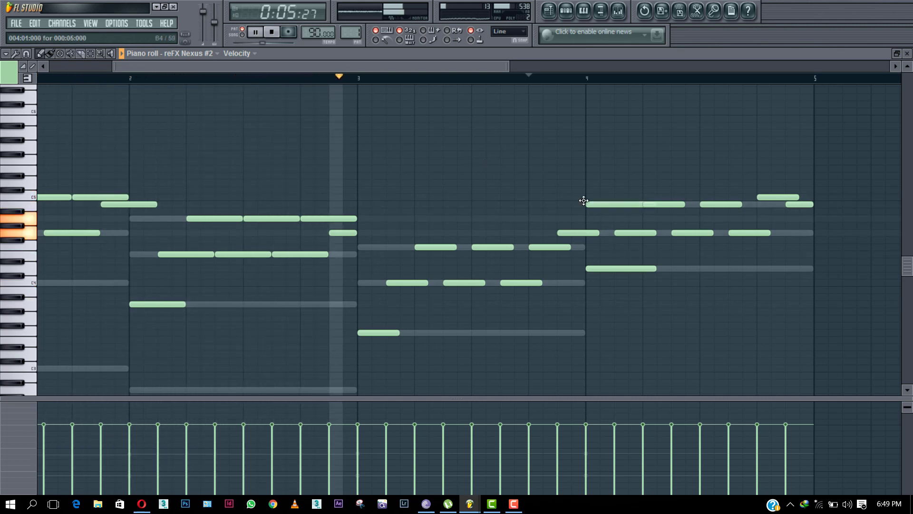
click(26, 54)
click(44, 108)
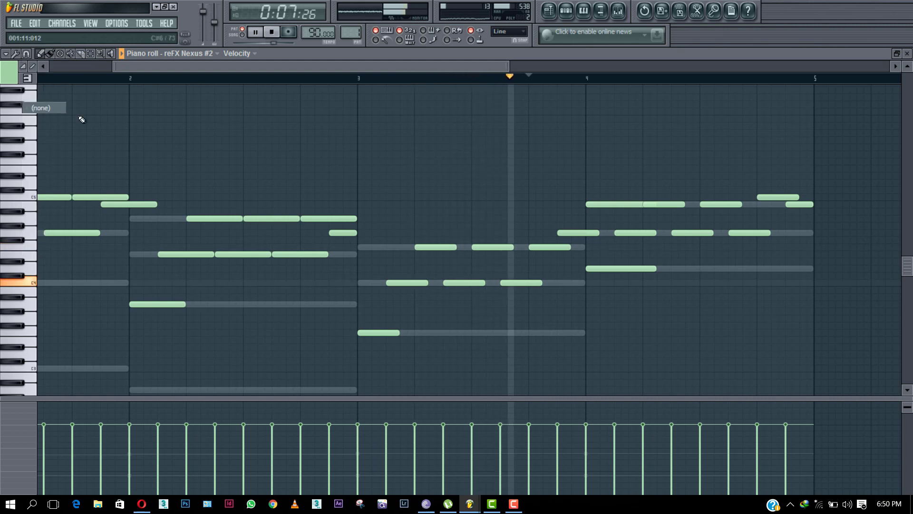
key(space)
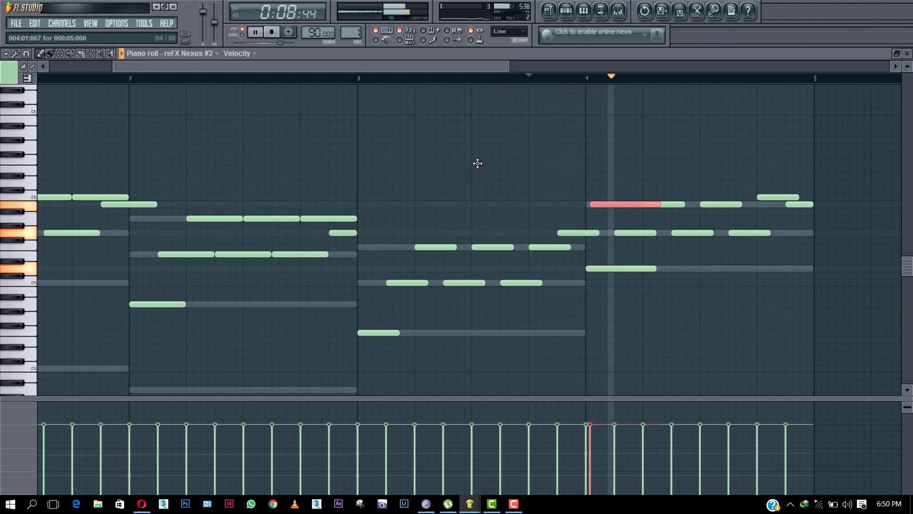
key(shift+Right)
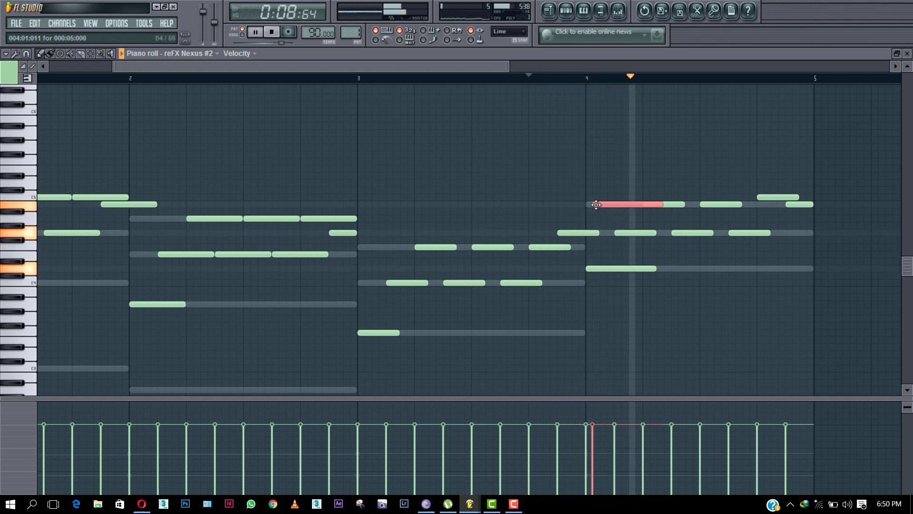
key(space)
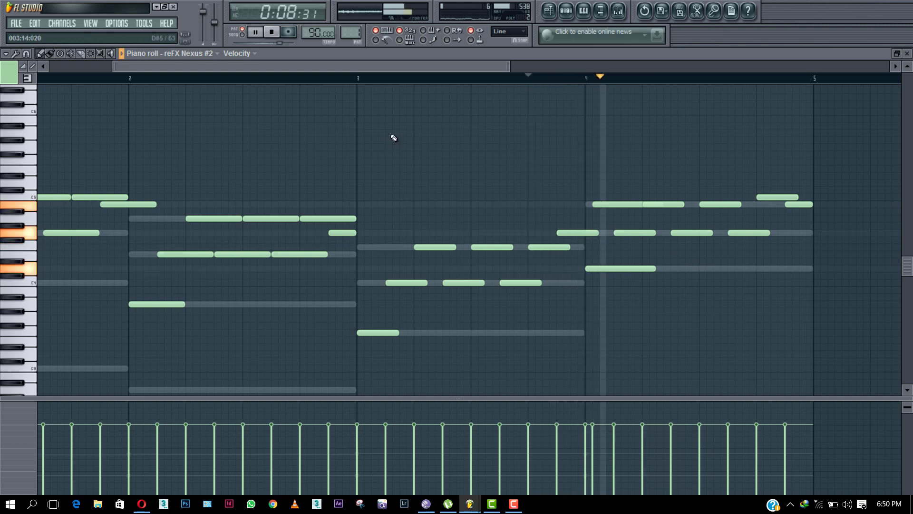
Restore grid snapping and add a five-step D4 at step 11 of bar 4.
click(26, 54)
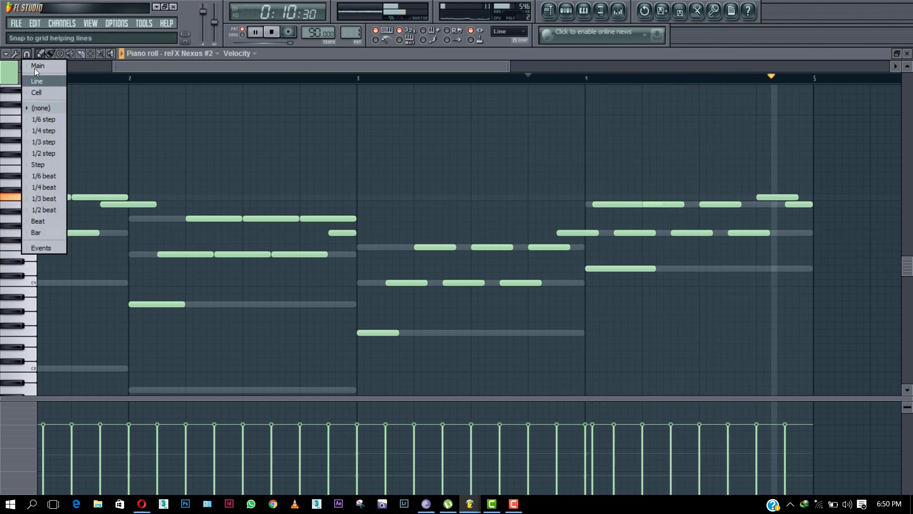
click(34, 68)
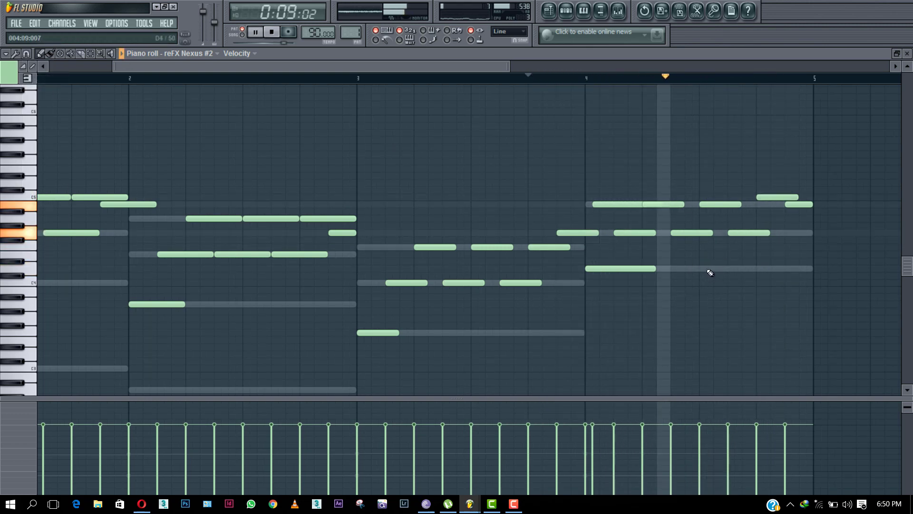
click(726, 268)
key(space)
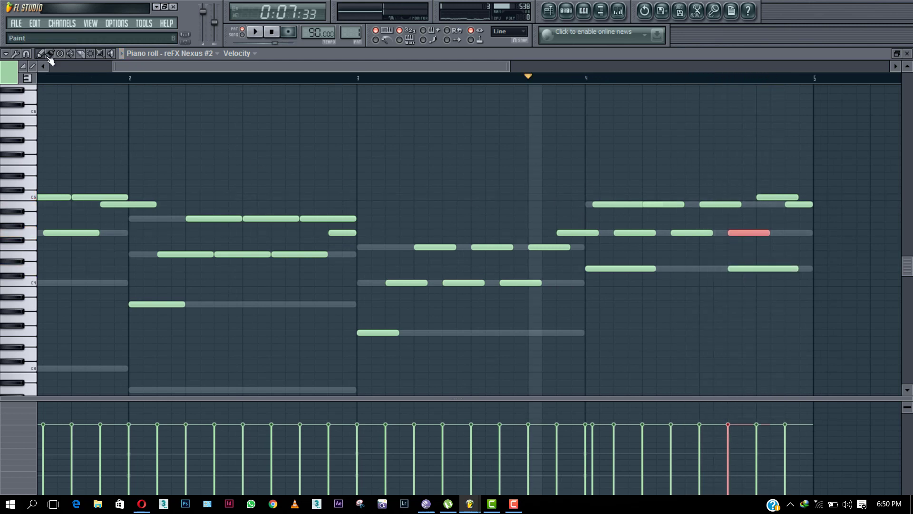
Turn grid snapping off and shift bar 4's last G4 about a quarter step late.
click(26, 54)
click(52, 105)
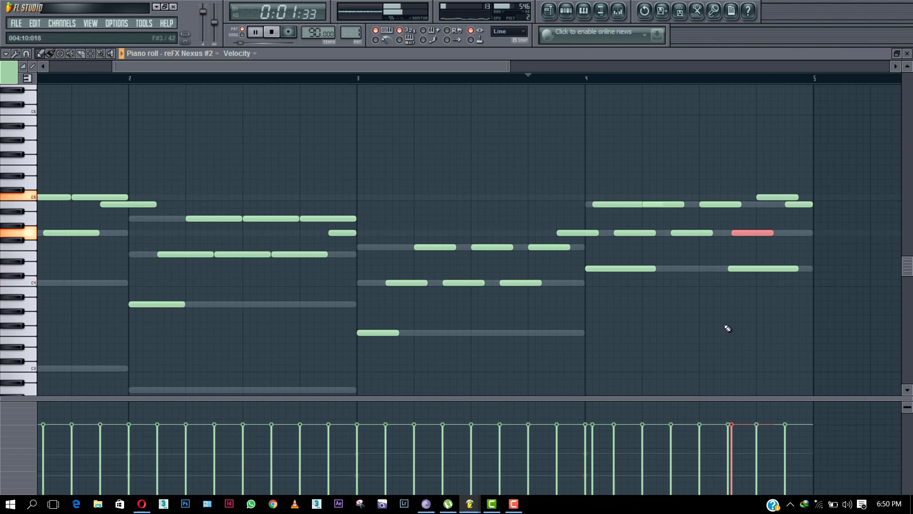
scroll(409, 301, down, 3)
key(space)
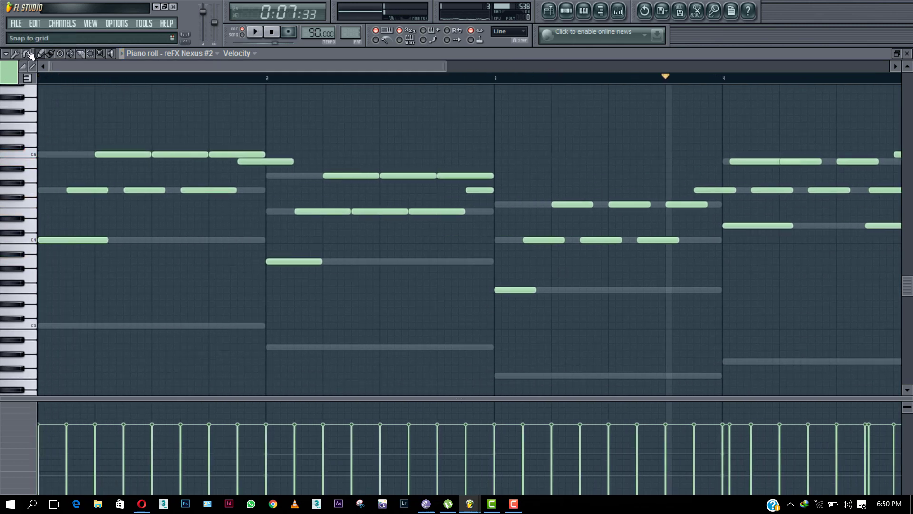
Restore grid snapping and add five-step notes at step 11 of bars 1 to 3: C4, A3 and F3.
click(29, 54)
click(33, 76)
key(space)
scroll(38, 82, up, 2)
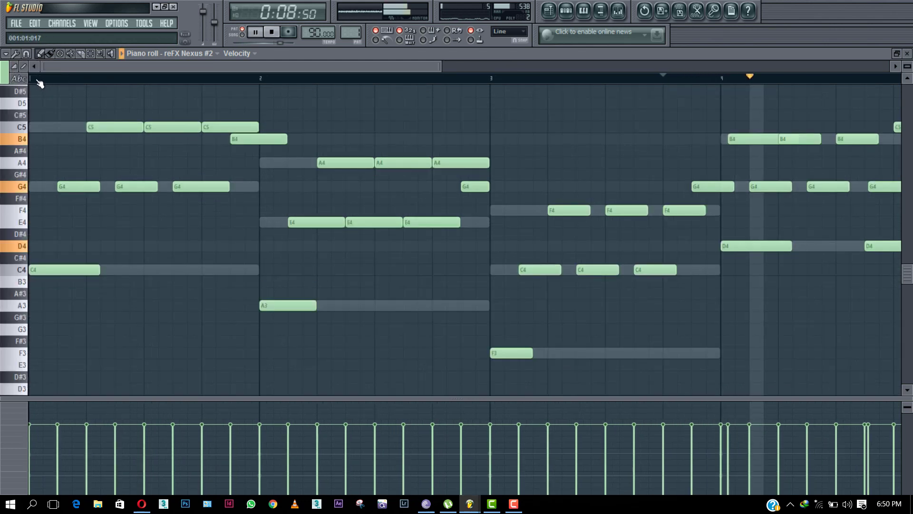
key(space)
scroll(38, 77, down, 2)
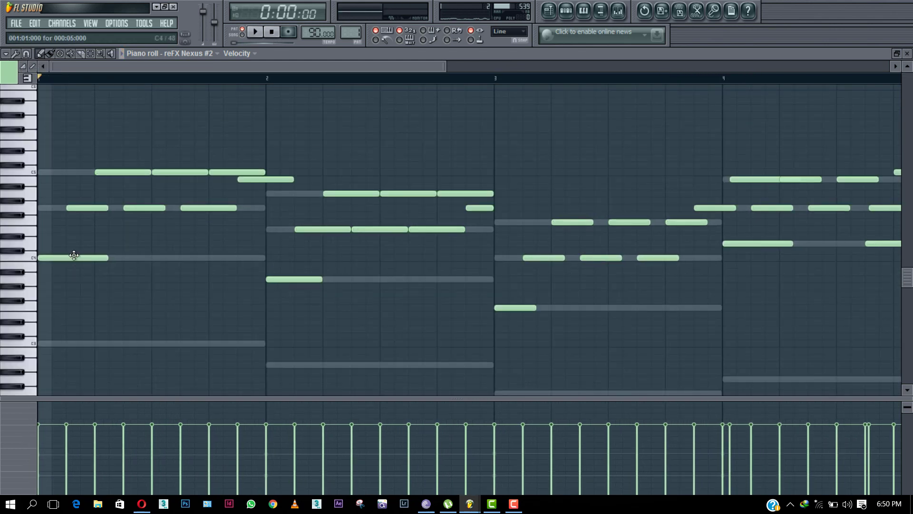
click(182, 260)
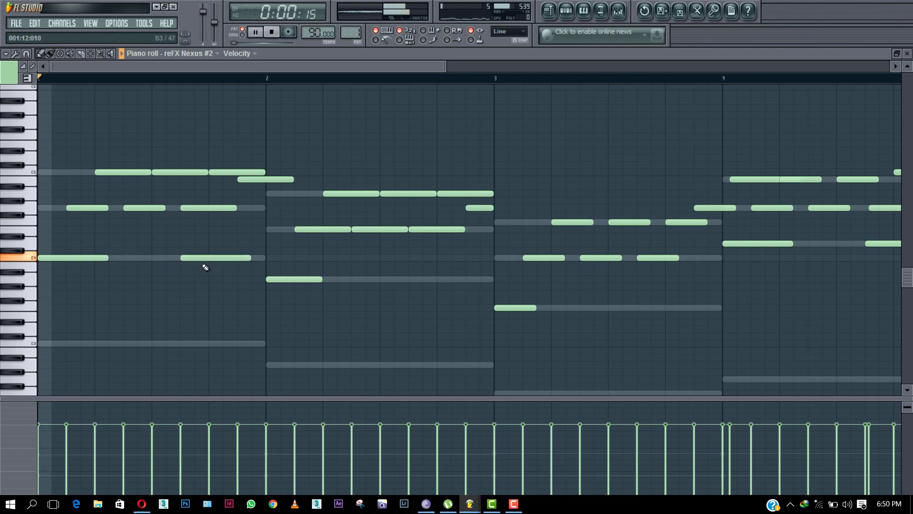
key(space)
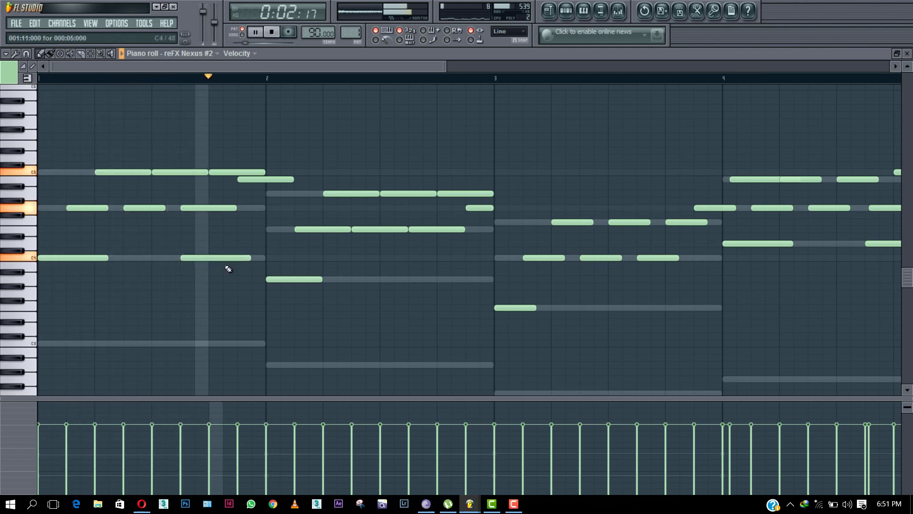
click(411, 280)
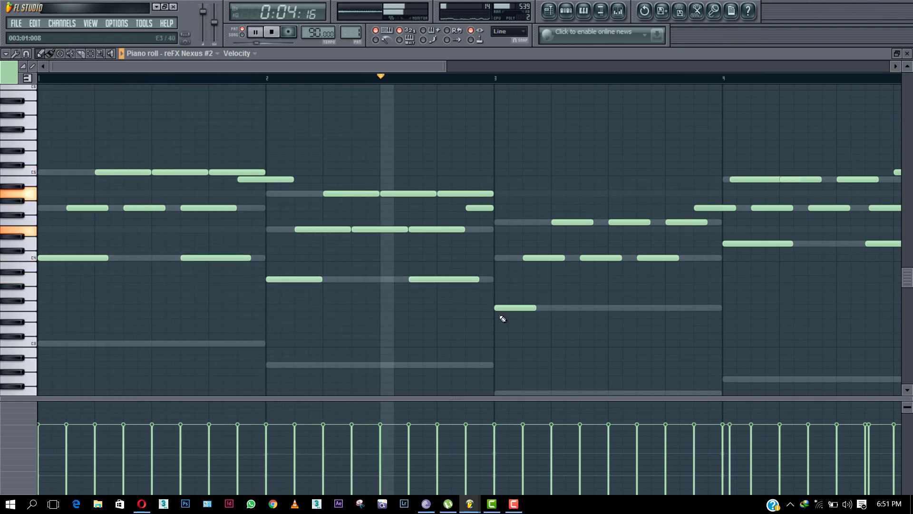
click(638, 309)
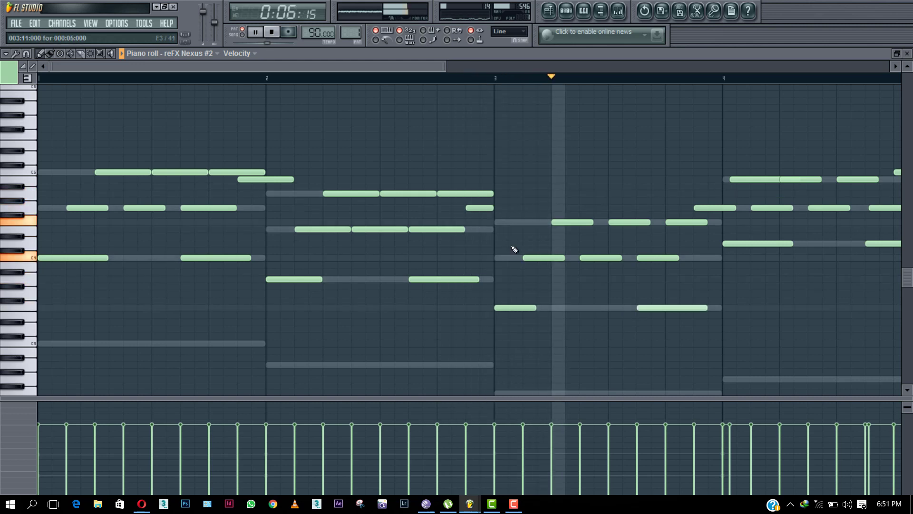
Add five-step G3 notes beneath the D4 notes at steps 1 and 11 of bar 4.
scroll(720, 347, down, 3)
scroll(723, 348, down, 1)
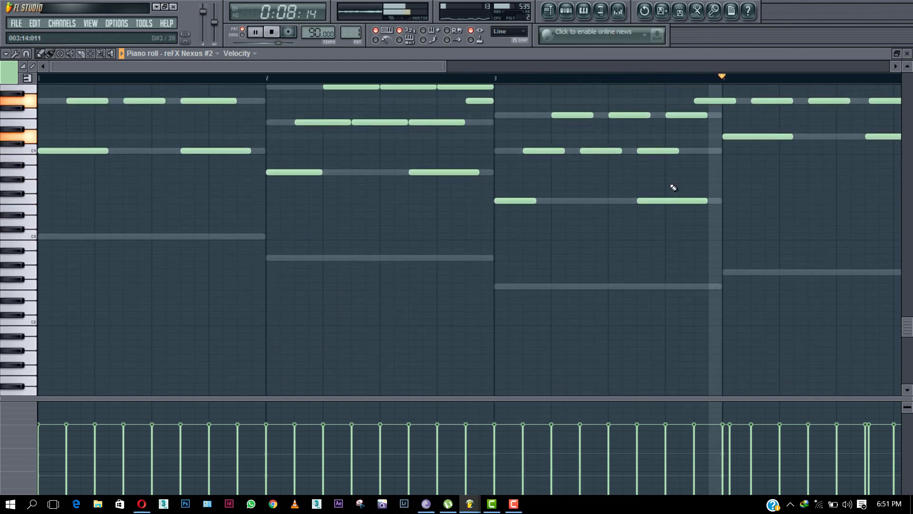
mouse_move(432, 65)
mouse_down()
mouse_move(492, 72)
mouse_move(437, 58)
mouse_up()
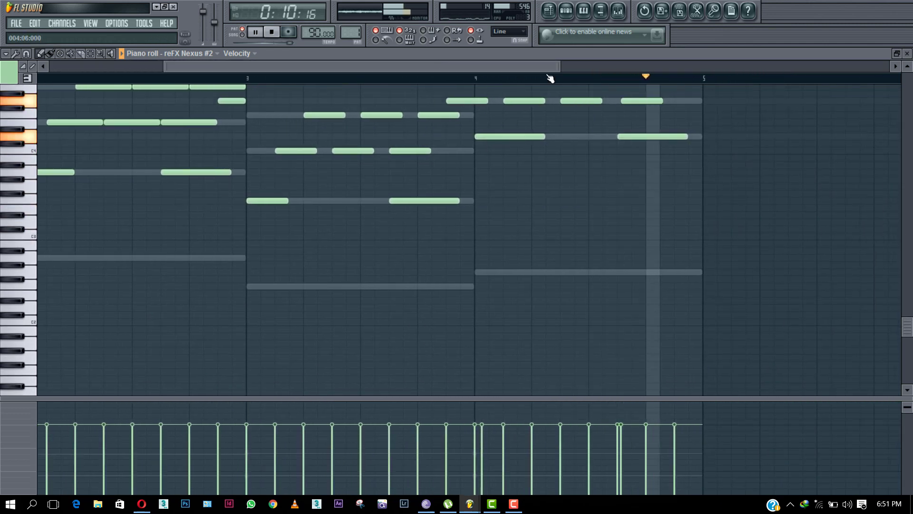
scroll(525, 207, up, 1)
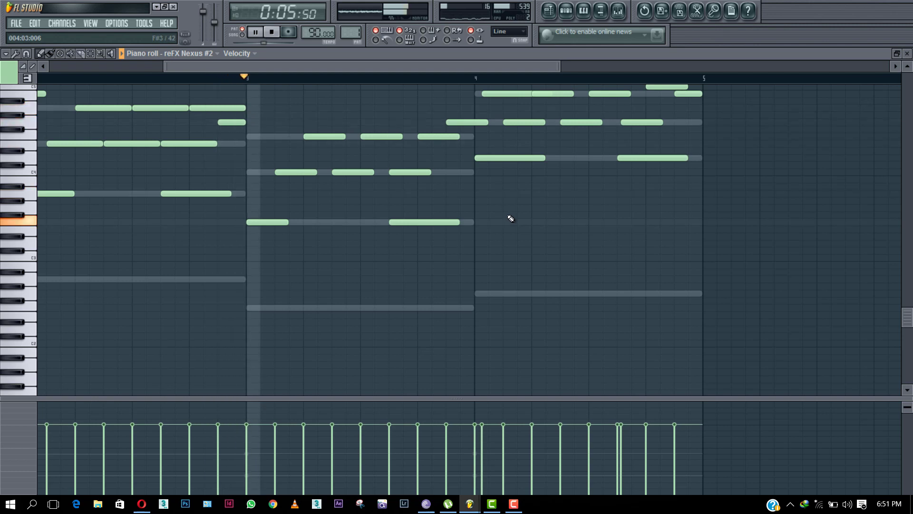
drag(479, 158, 512, 208)
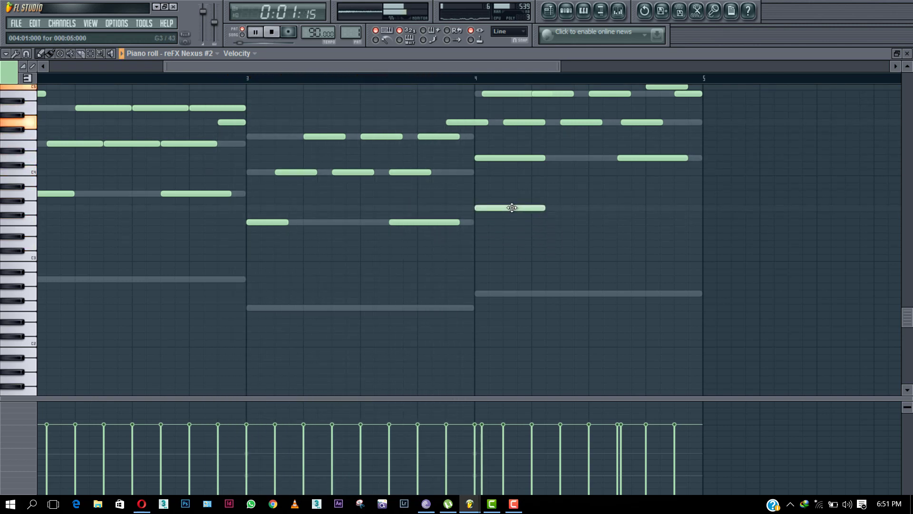
click(620, 208)
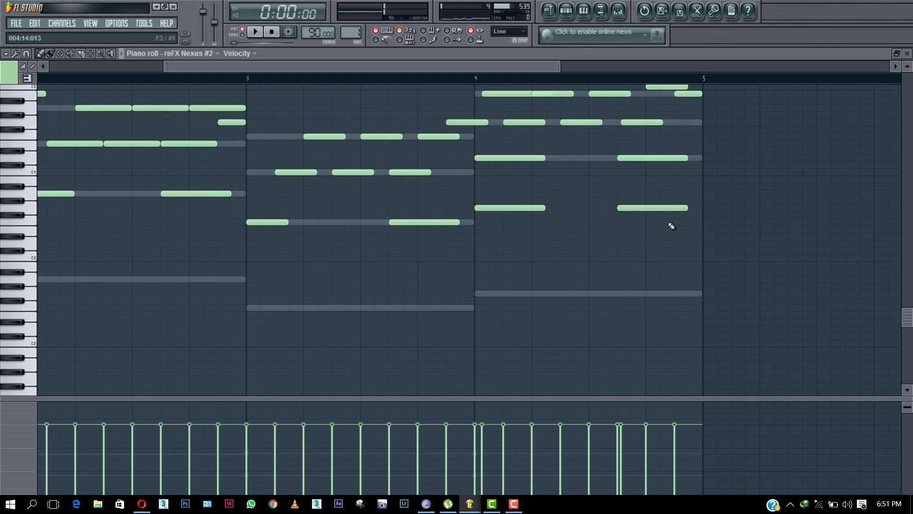
Close the piano roll, lower the second Nexus channel's root note on its keyboard, and play the pattern.
key(F7)
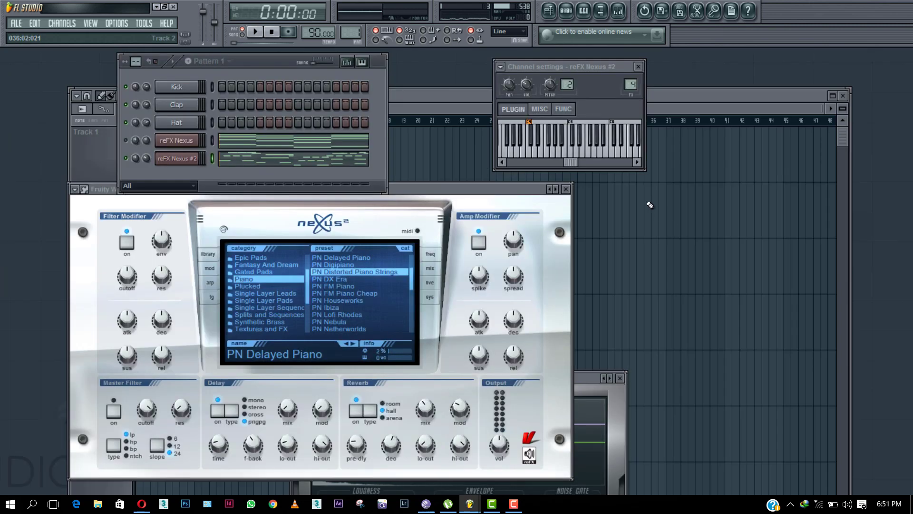
drag(580, 165, 566, 163)
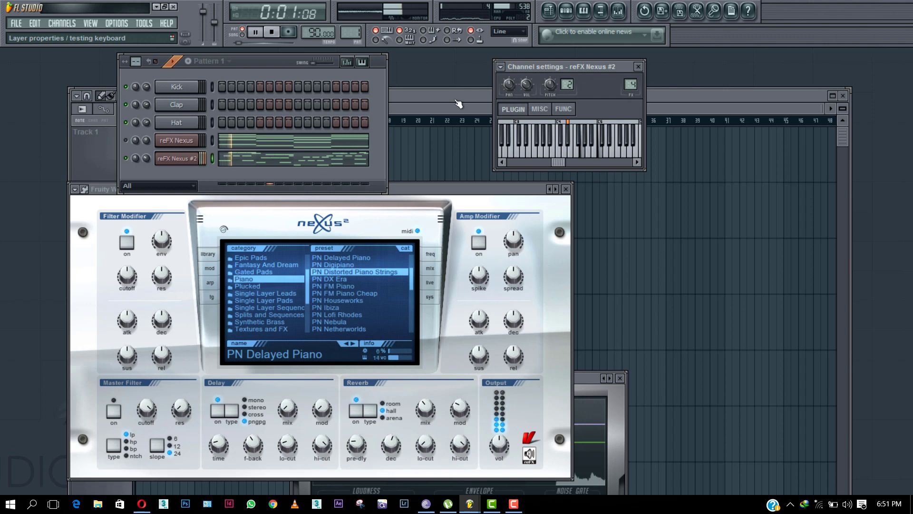
key(space)
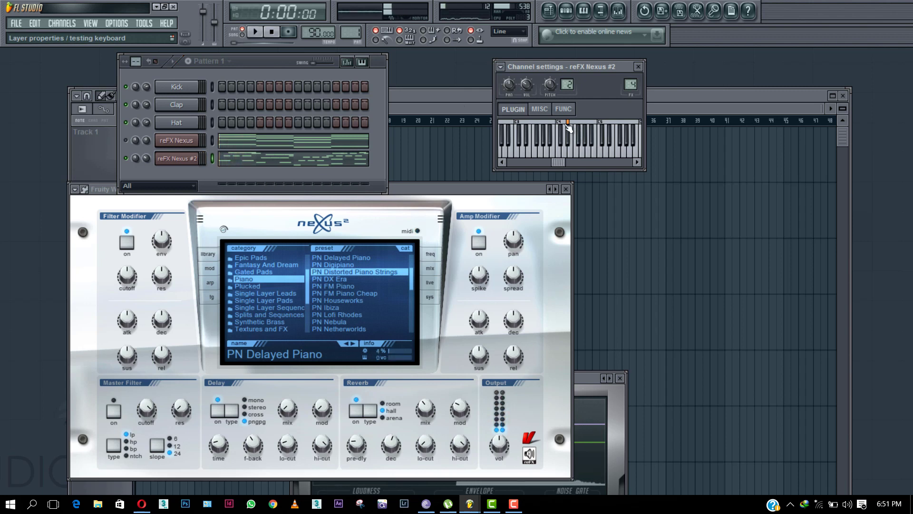
key(space)
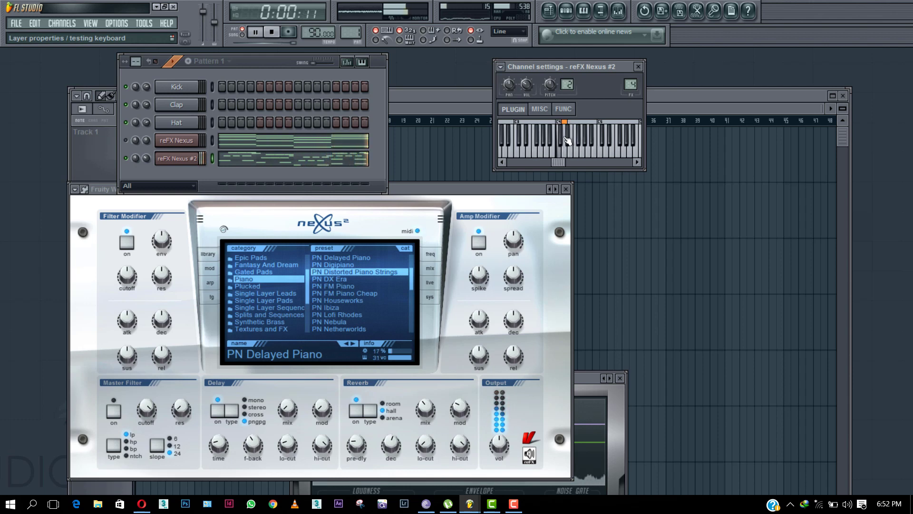
key(space)
Check the first Nexus channel's settings, move the second Nexus's root note further down its keyboard, and play the pattern.
click(177, 141)
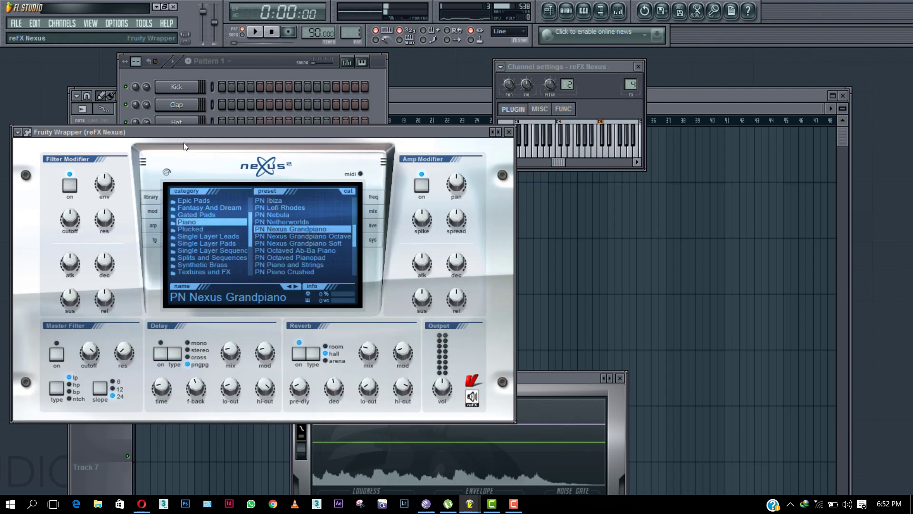
click(281, 61)
click(177, 158)
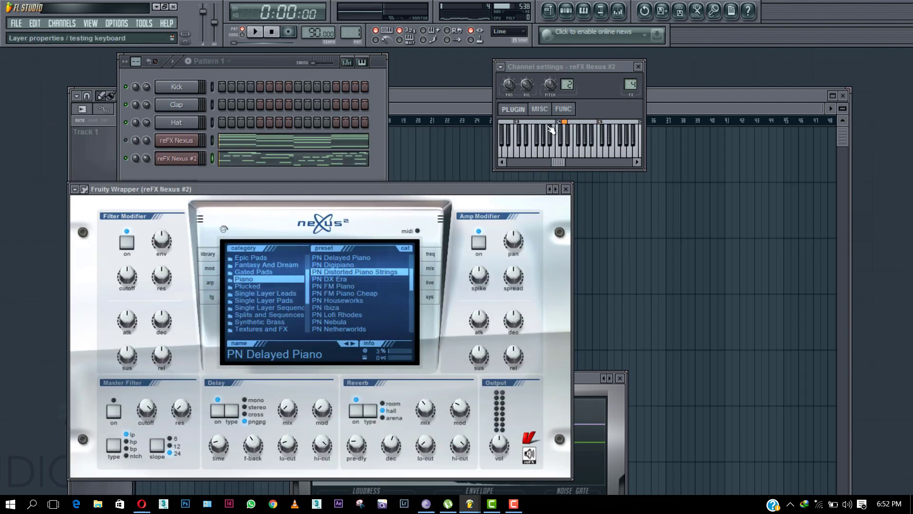
key(space)
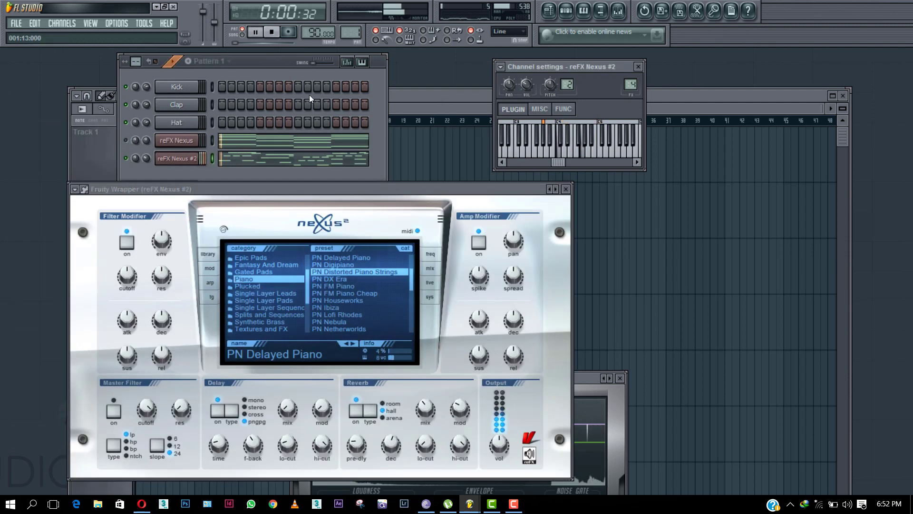
click(289, 66)
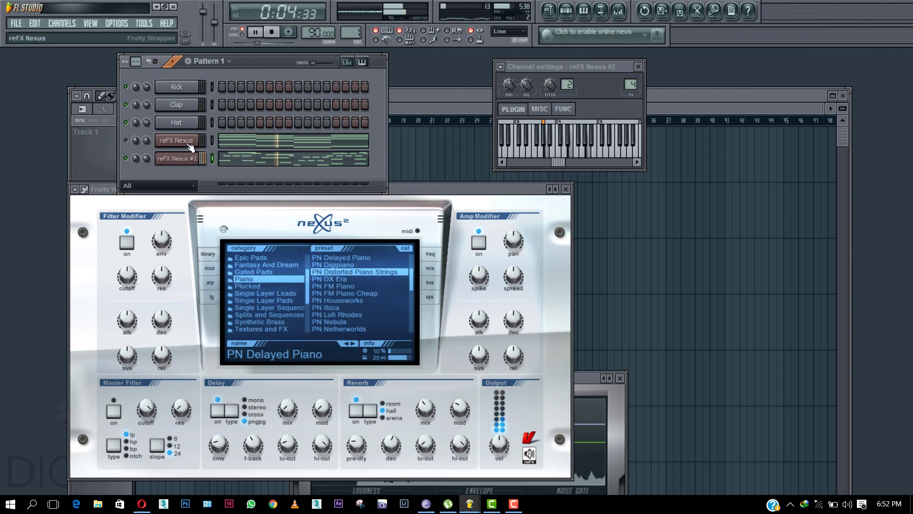
key(space)
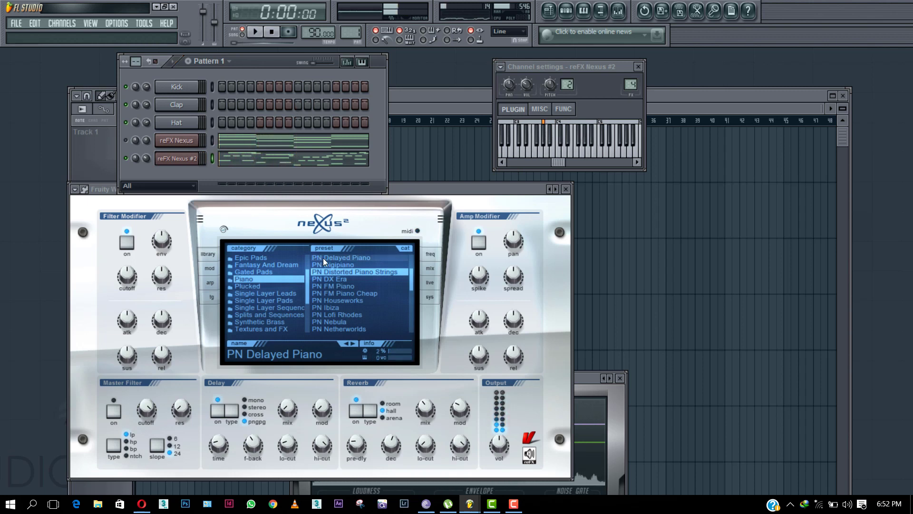
Audition the PN Digipiano preset on the second Nexus with the pattern, and switch it to PN FM Piano Cheap.
click(348, 265)
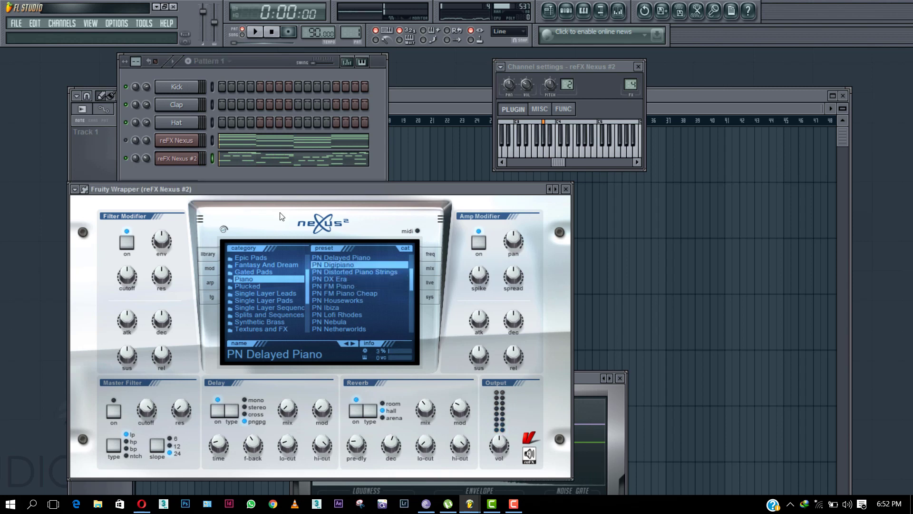
key(z)
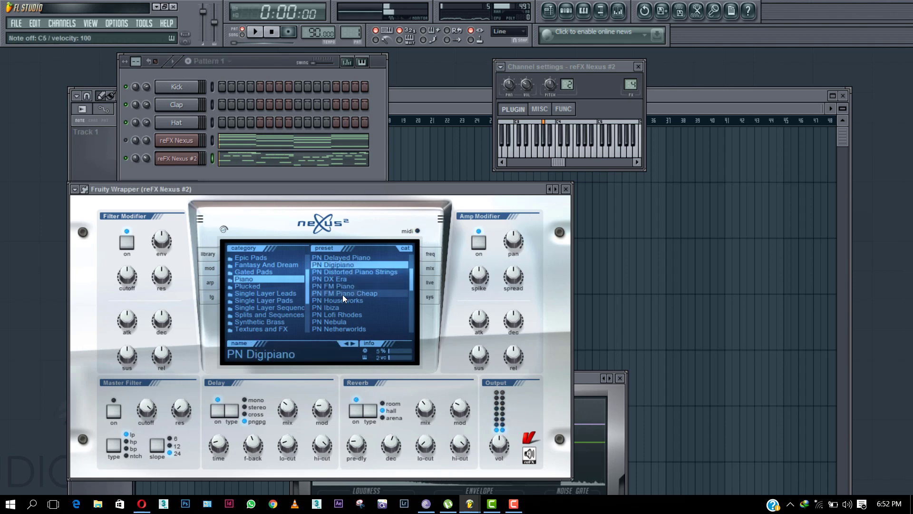
key(space)
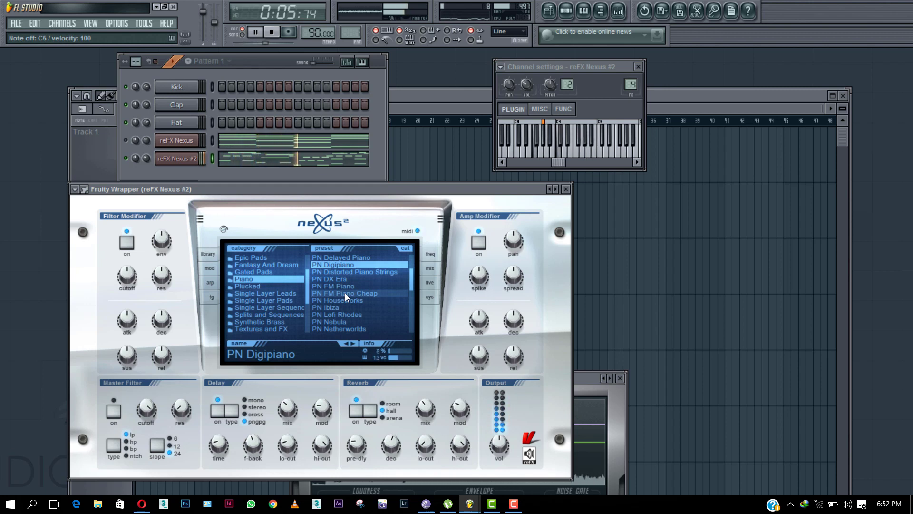
click(344, 293)
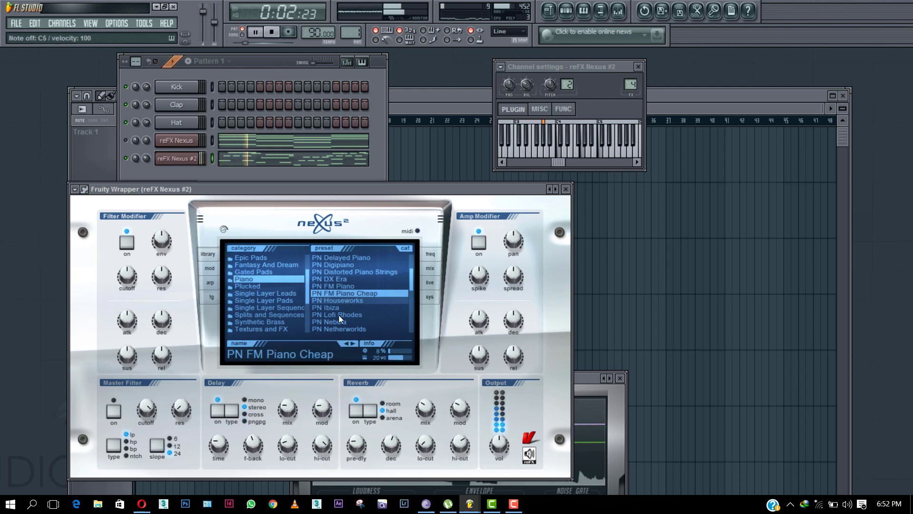
Lower the second Nexus channel's volume to about 34% and stop playback.
click(147, 159)
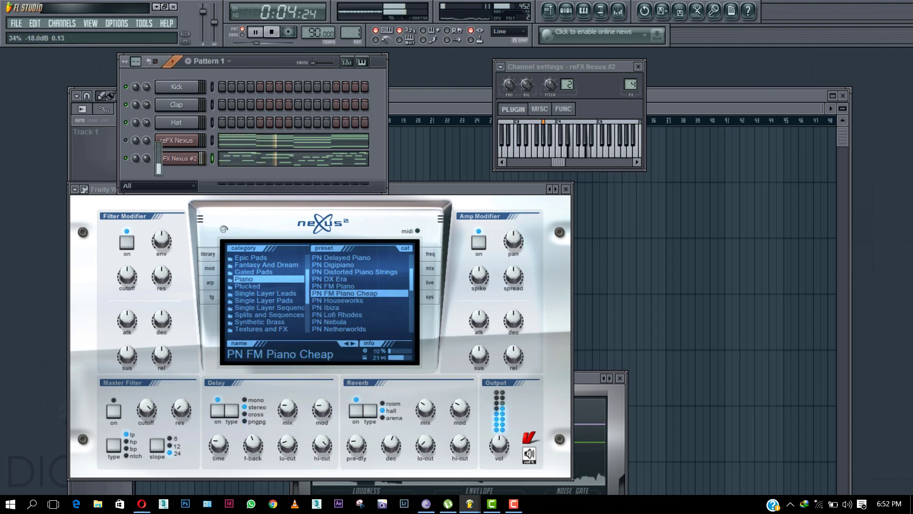
key(space)
Compare both Nexus channels' root notes, move the first Nexus's root note down its keyboard, and play the pattern.
click(176, 141)
click(249, 67)
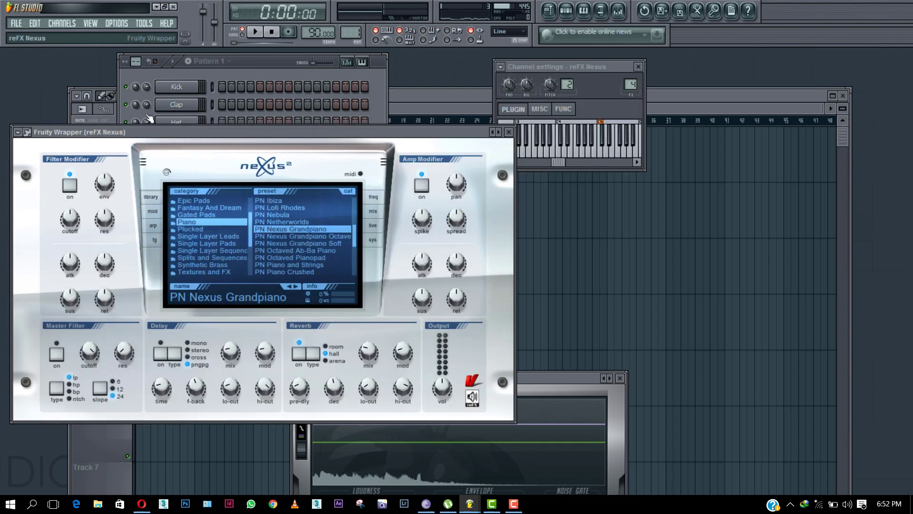
click(315, 72)
click(178, 158)
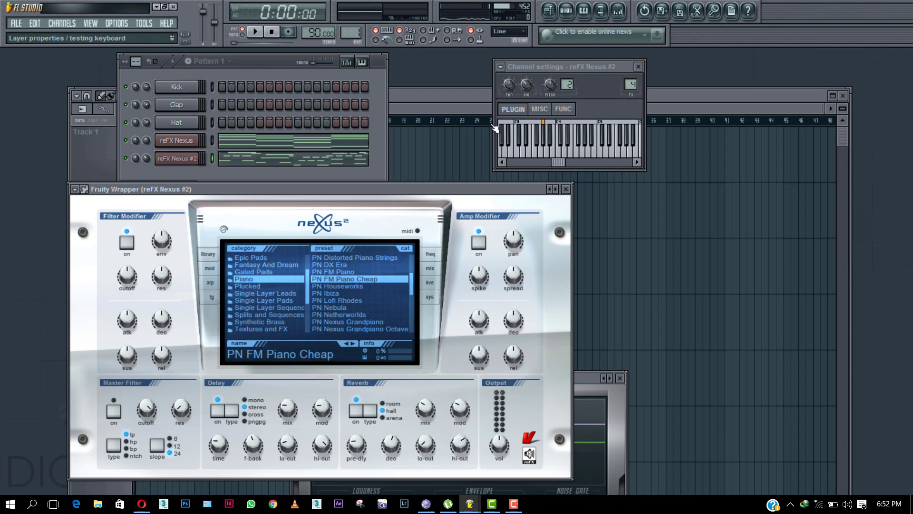
click(287, 61)
click(195, 145)
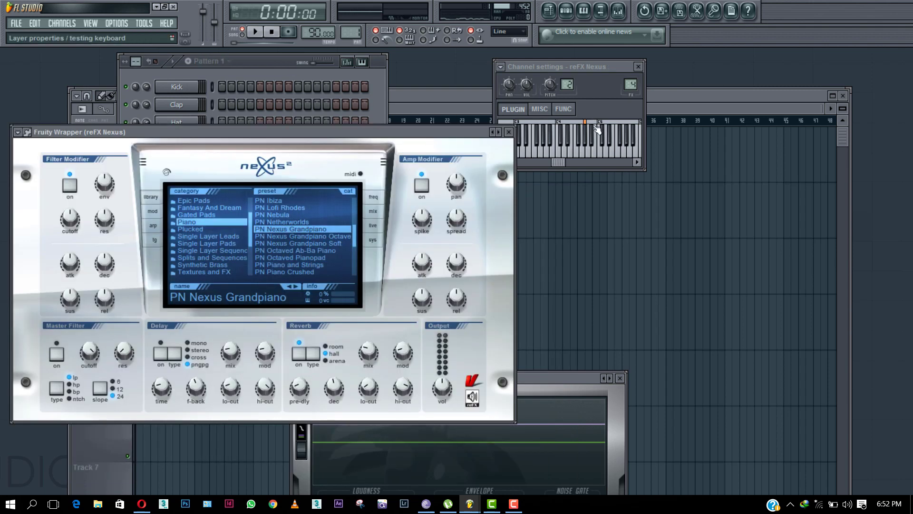
click(260, 61)
key(space)
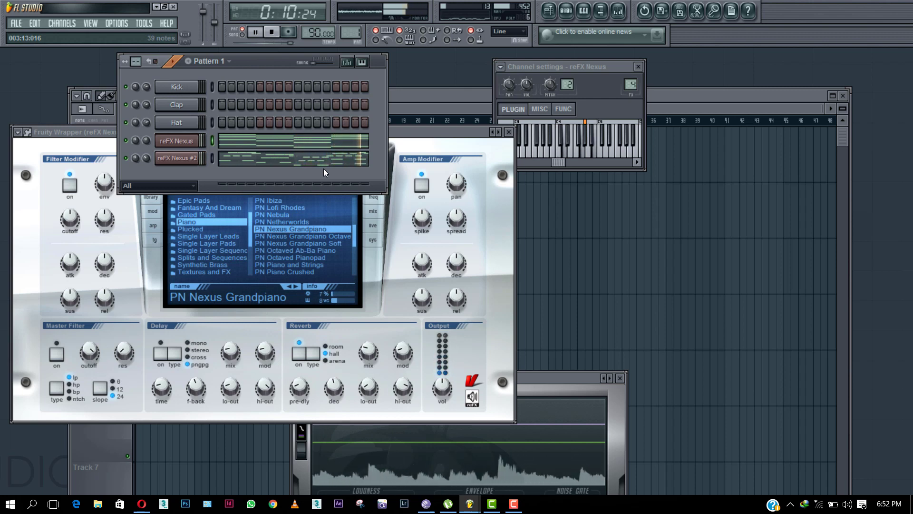
Clone the first reFX Nexus channel.
right_click(197, 120)
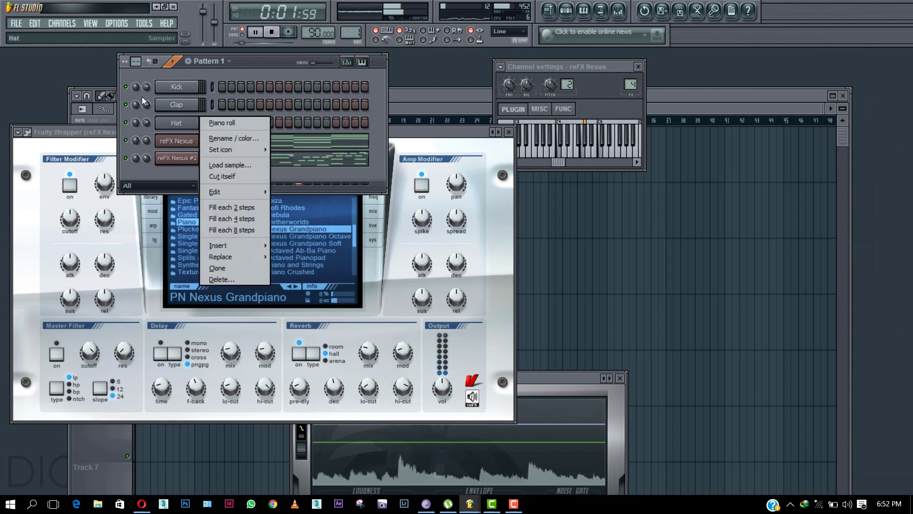
click(180, 142)
right_click(180, 143)
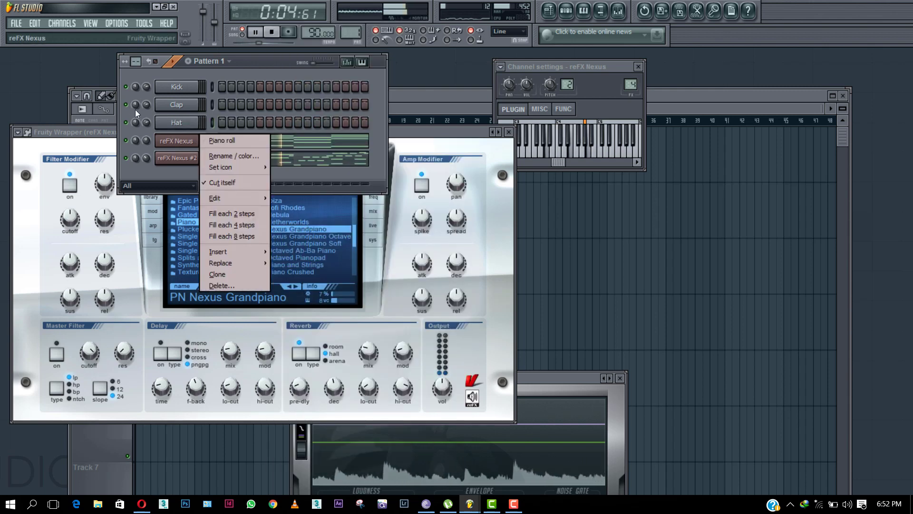
click(218, 276)
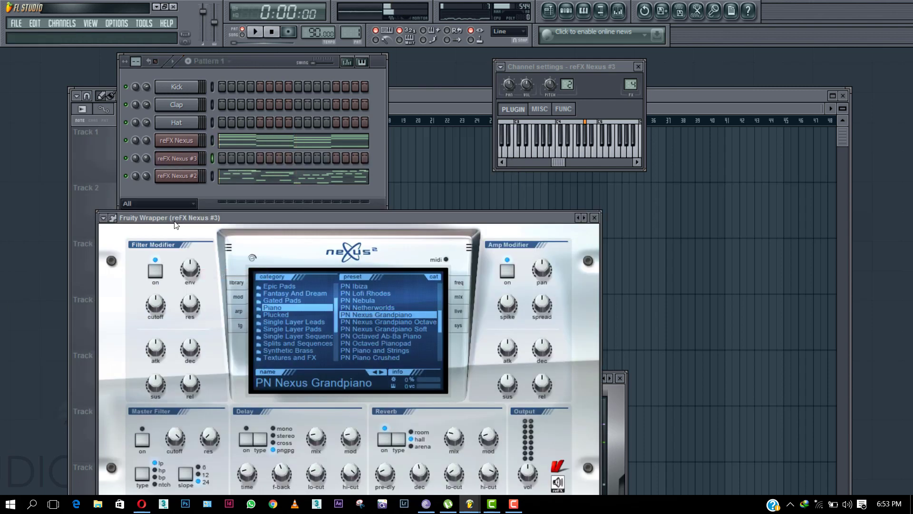
Load the PL Hands Up Bells 1 preset from the Plucked category on the cloned Nexus.
click(298, 315)
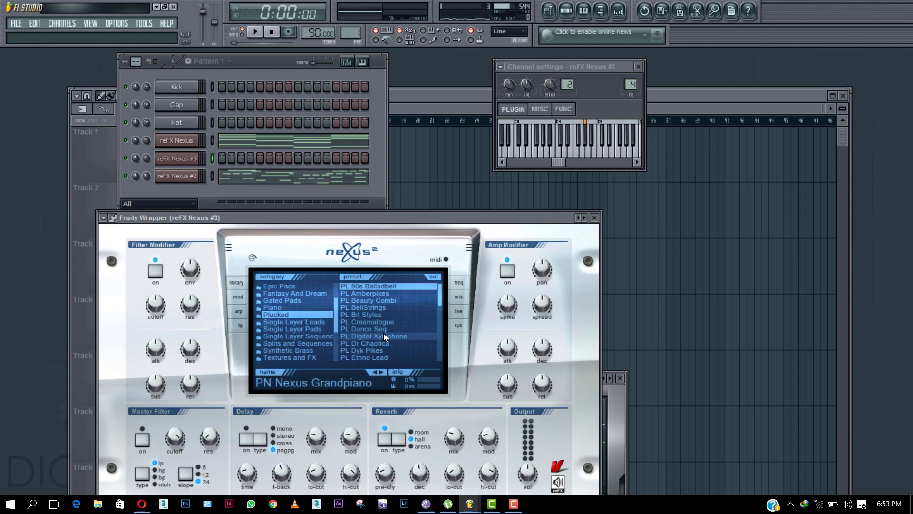
scroll(383, 333, down, 3)
click(387, 315)
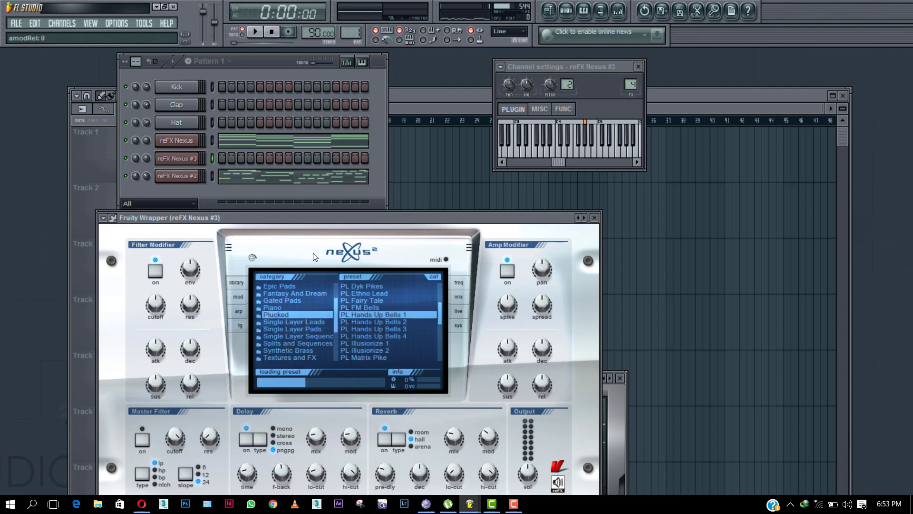
Open the cloned Nexus's piano roll, fit all four bars of ghost notes in view, and play the pattern.
right_click(199, 155)
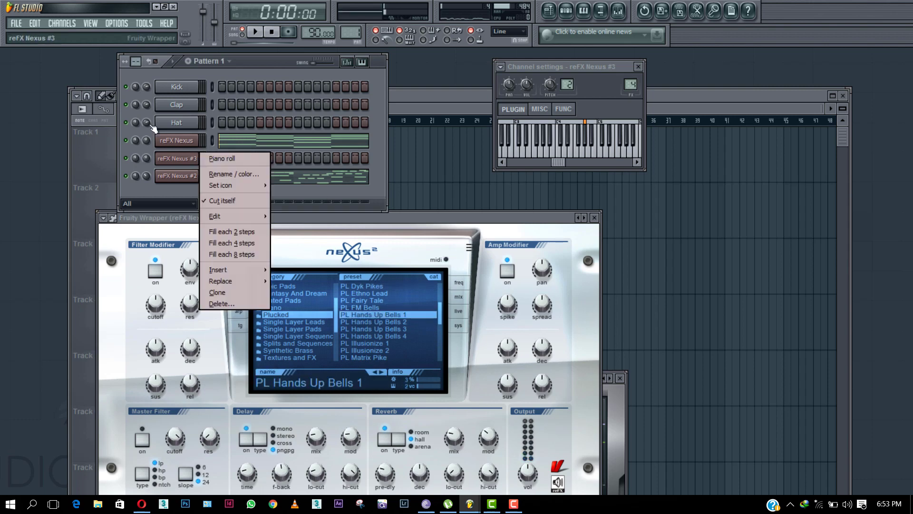
click(233, 158)
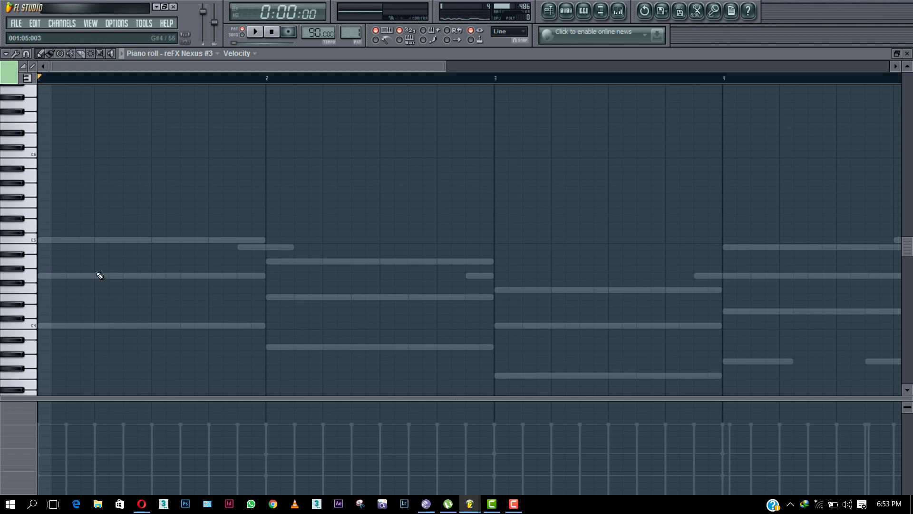
key(space)
scroll(188, 78, down, 2)
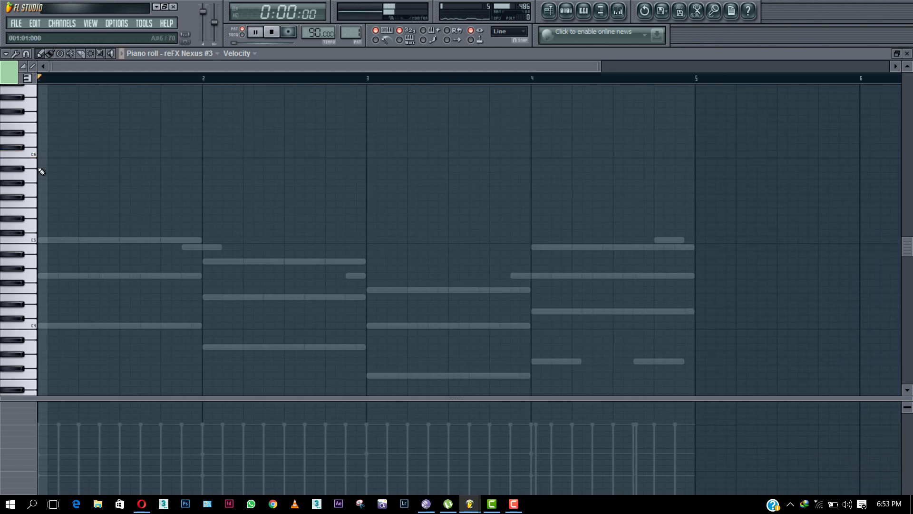
key(space)
key(space)
key(space)
Place two two-step G6 notes at steps 8 and 10 of bar 1.
click(119, 103)
key(space)
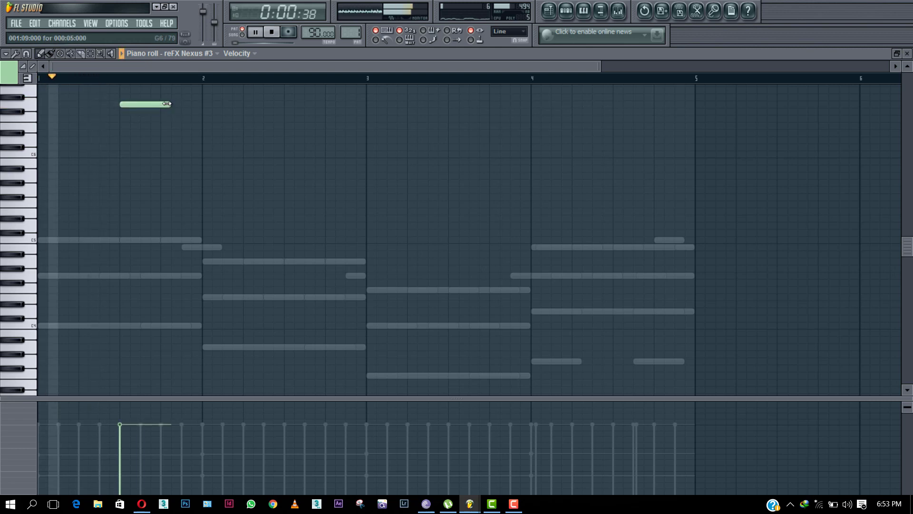
drag(167, 104, 122, 105)
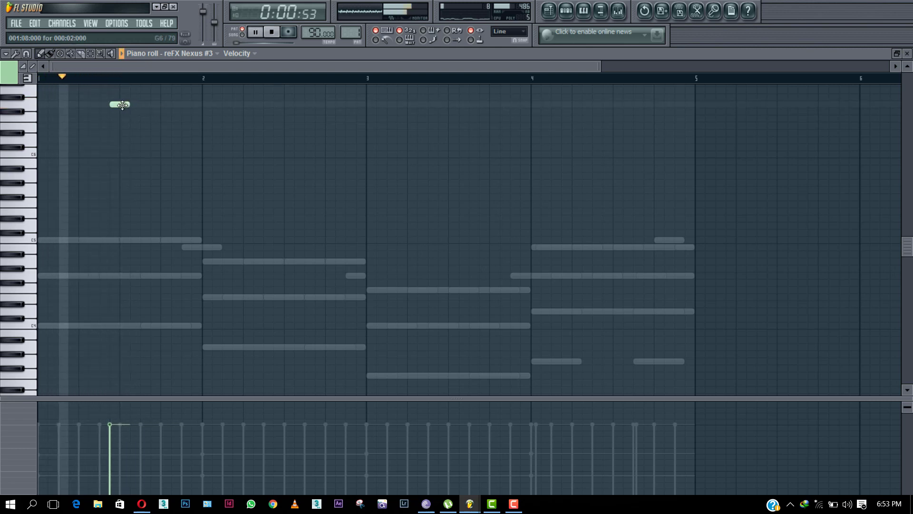
click(150, 105)
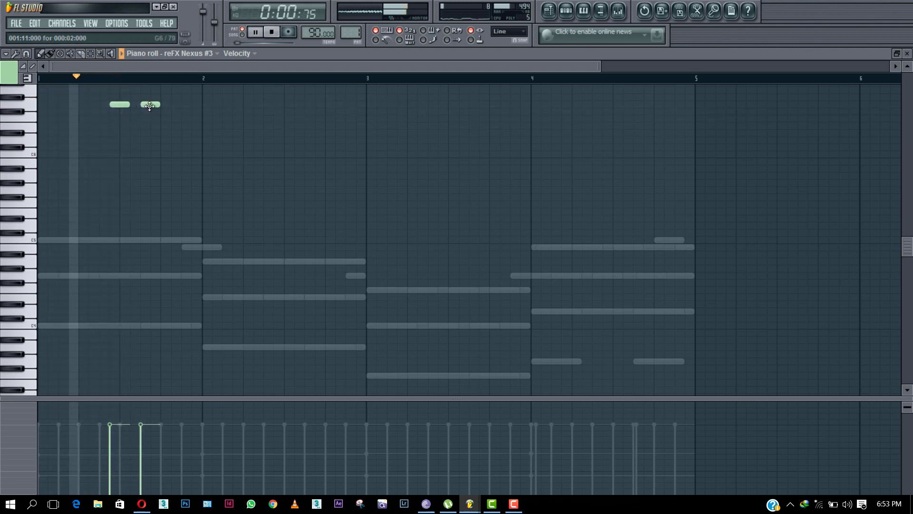
drag(150, 105, 139, 105)
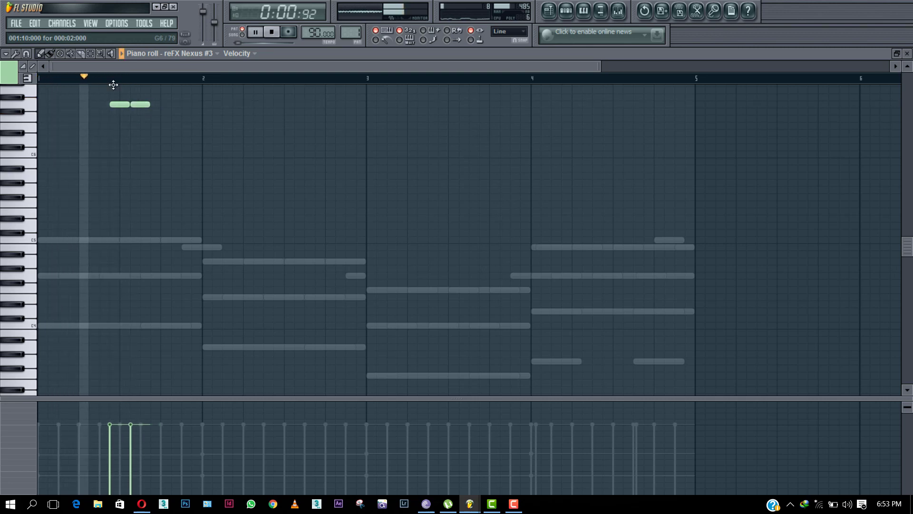
key(space)
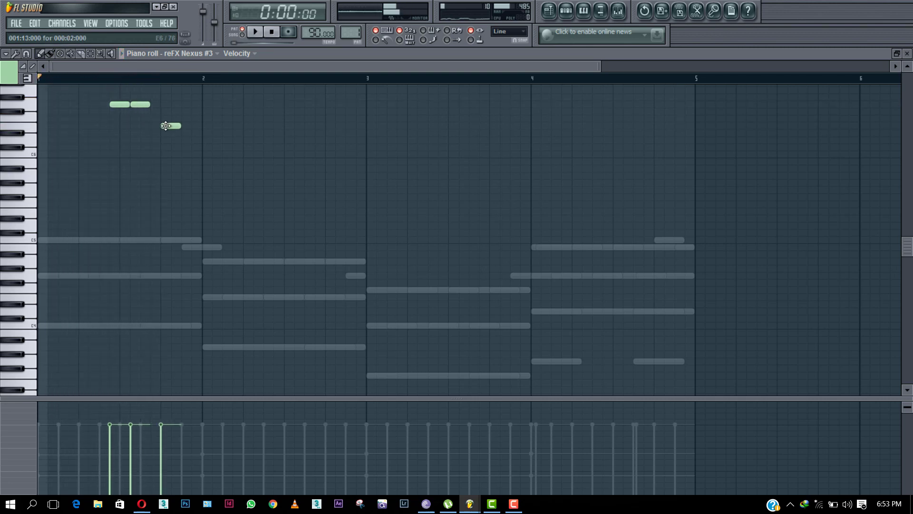
key(space)
drag(166, 126, 162, 105)
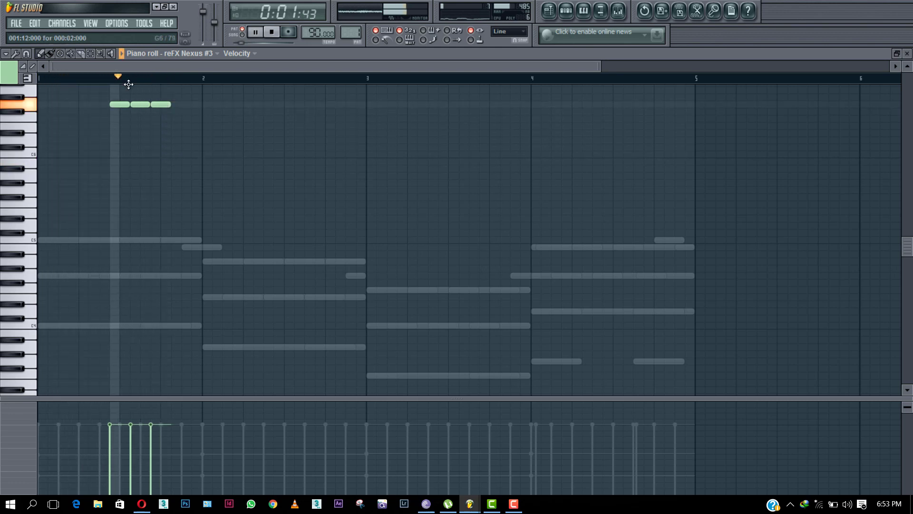
right_click(161, 104)
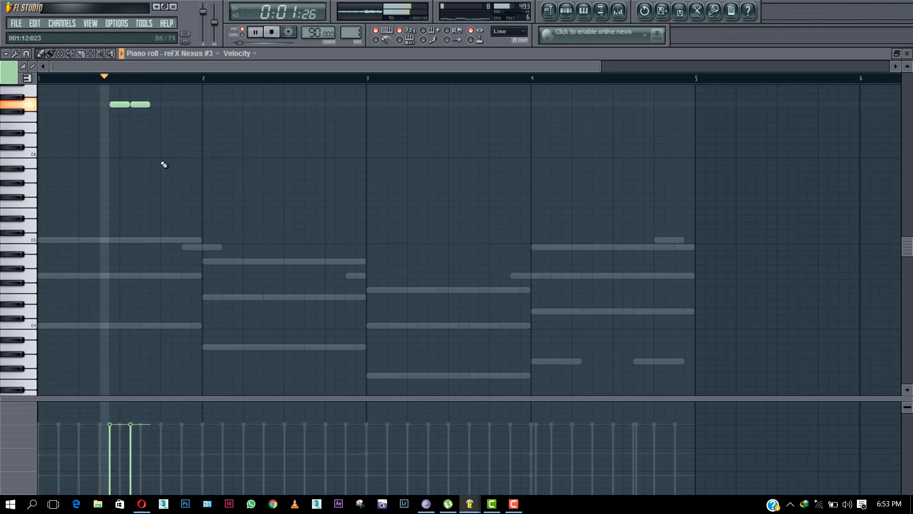
Add two-step notes C6 at step 13 and D6 at step 15 of bar 1, and C6 at the start of bar 2.
key(space)
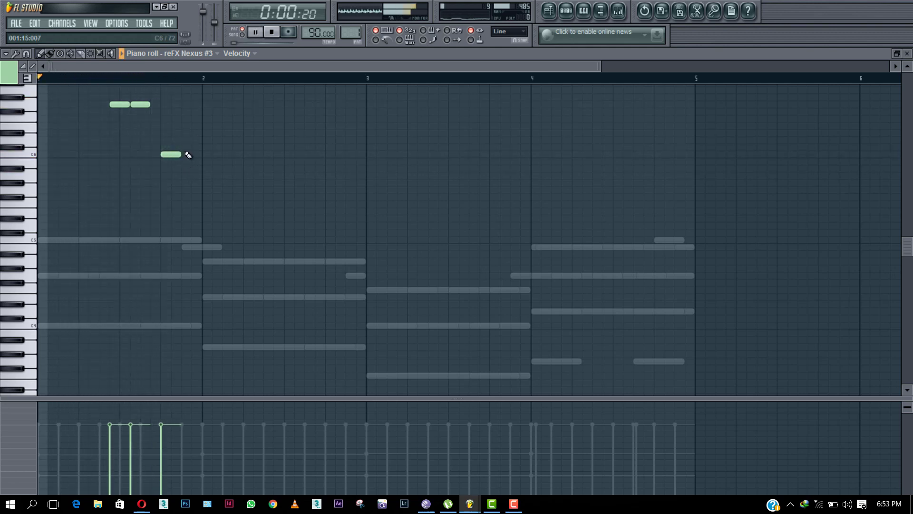
click(187, 140)
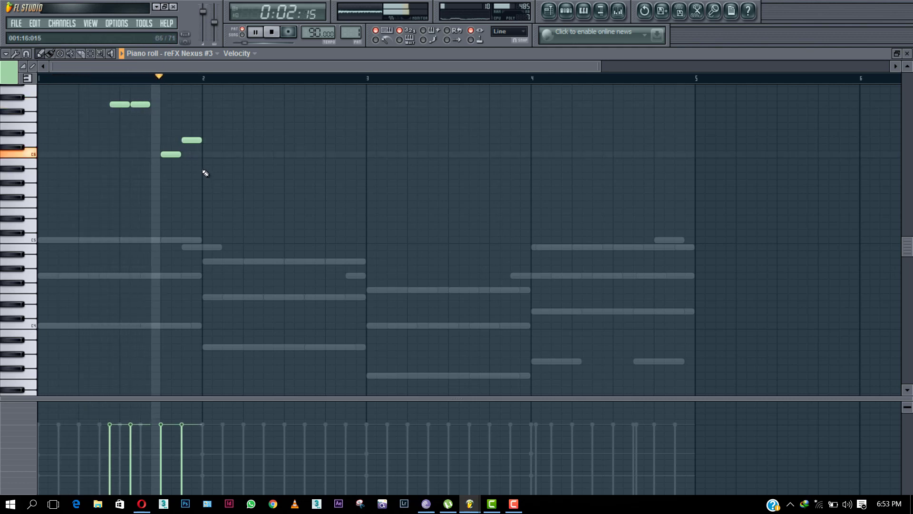
key(space)
key(space)
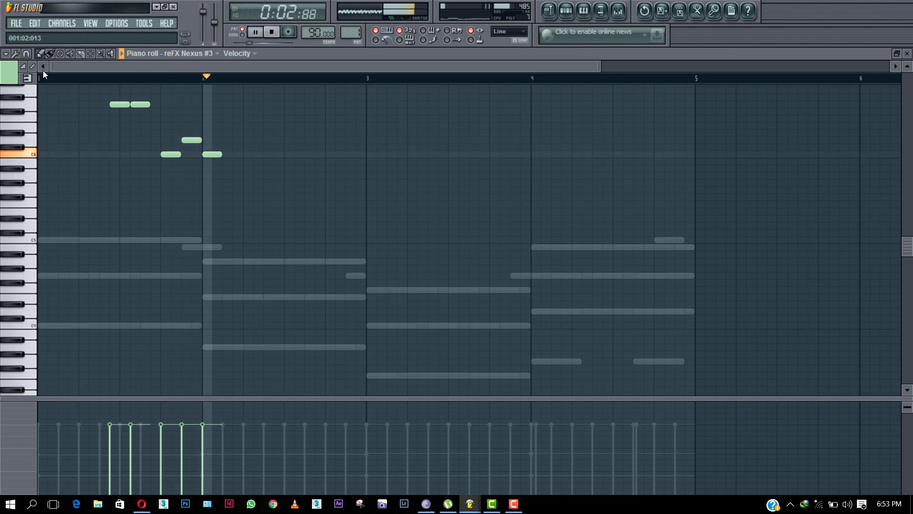
key(space)
Shift bar 1's second G6 note slightly later with snapping set to none, and set snapping to Line.
click(27, 53)
click(49, 109)
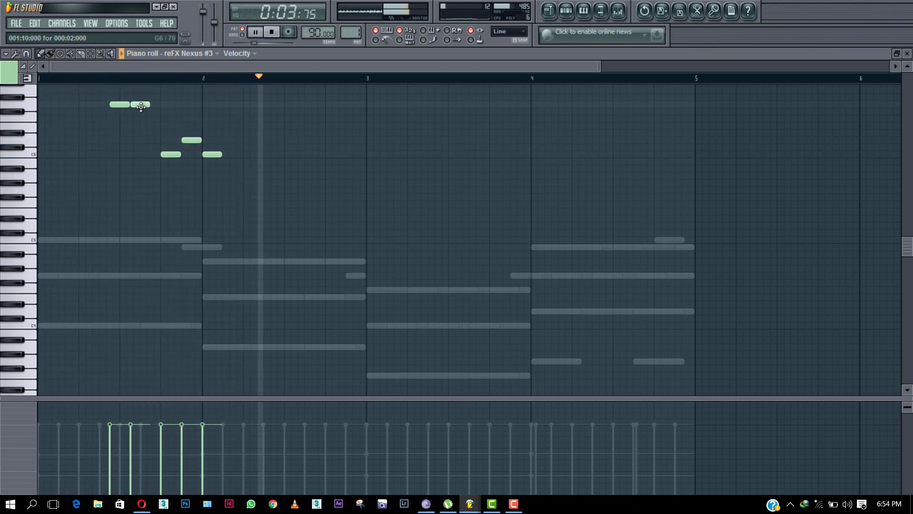
drag(144, 106, 142, 106)
click(26, 53)
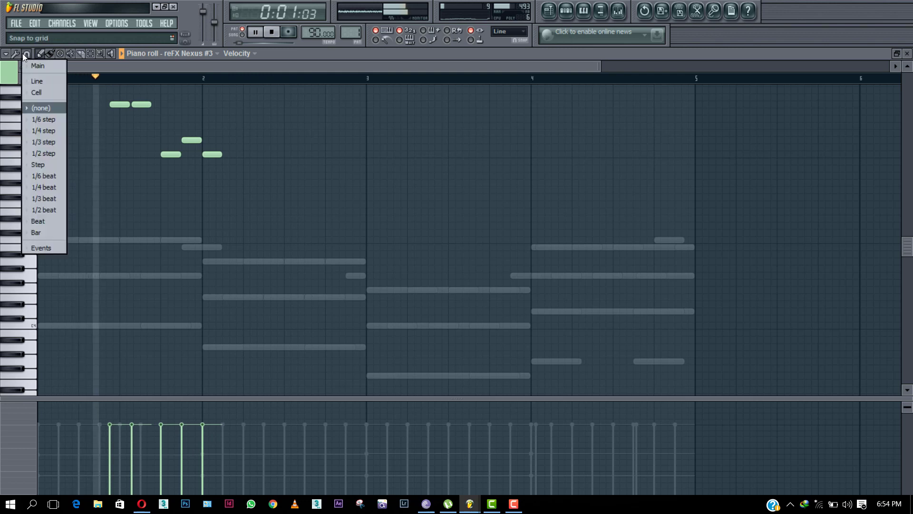
click(39, 81)
Duplicate the five-note phrase one and two bars later, and play the pattern from the middle of bar 2.
drag(238, 179, 283, 104)
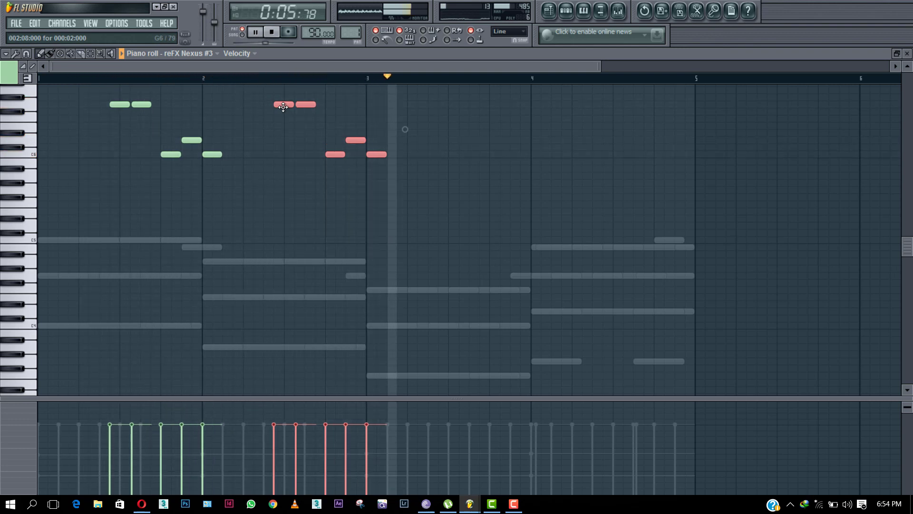
drag(283, 107, 447, 107)
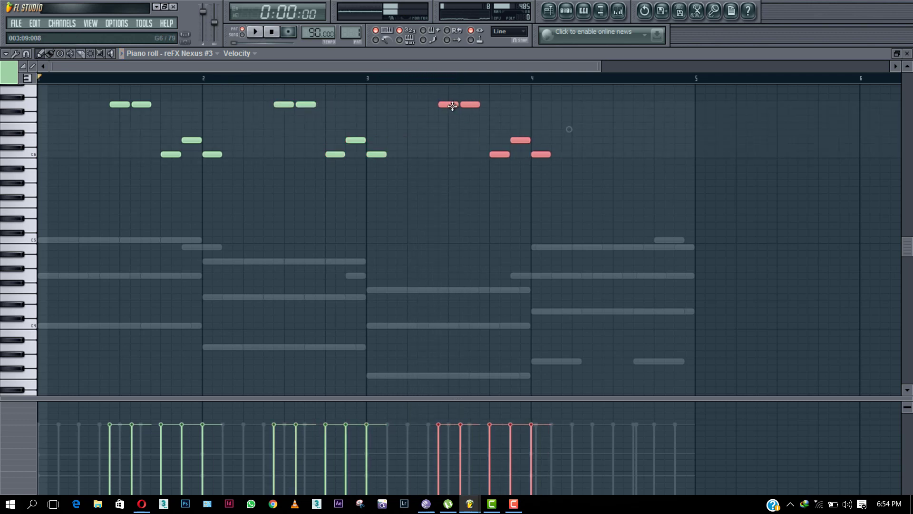
scroll(457, 127, up, 3)
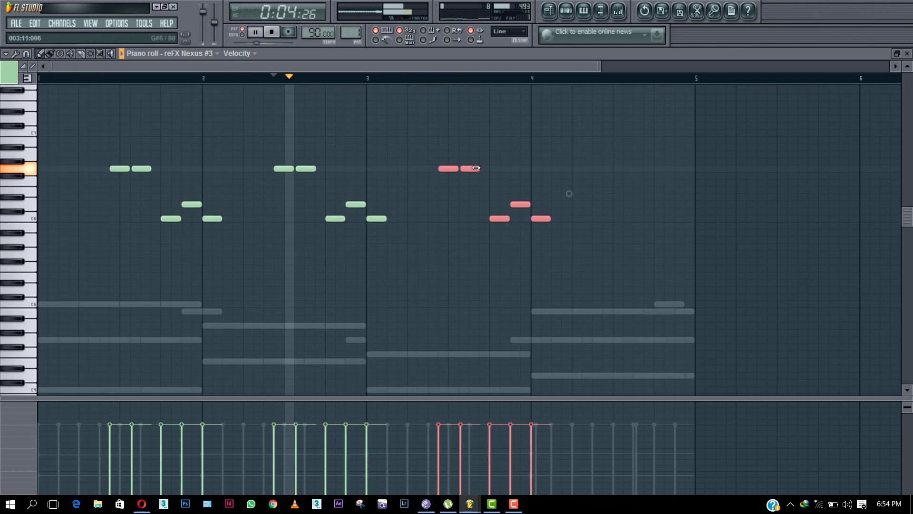
click(368, 177)
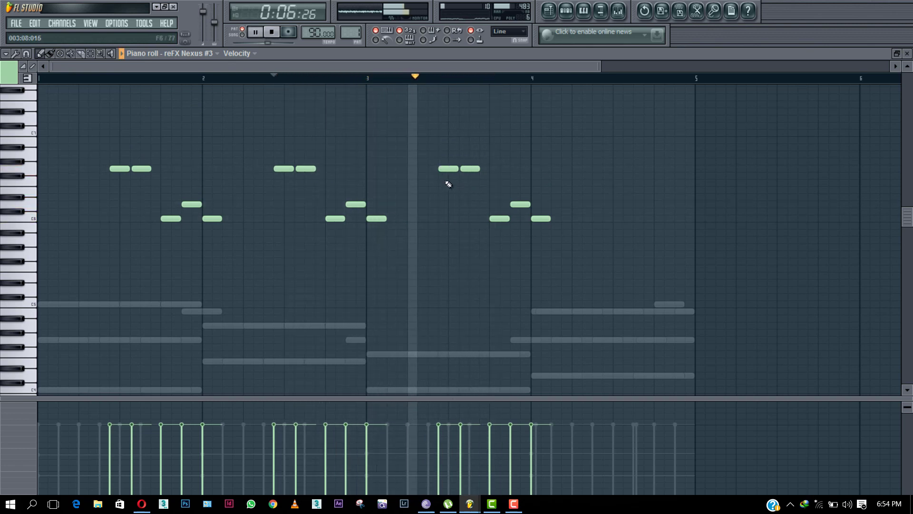
key(space)
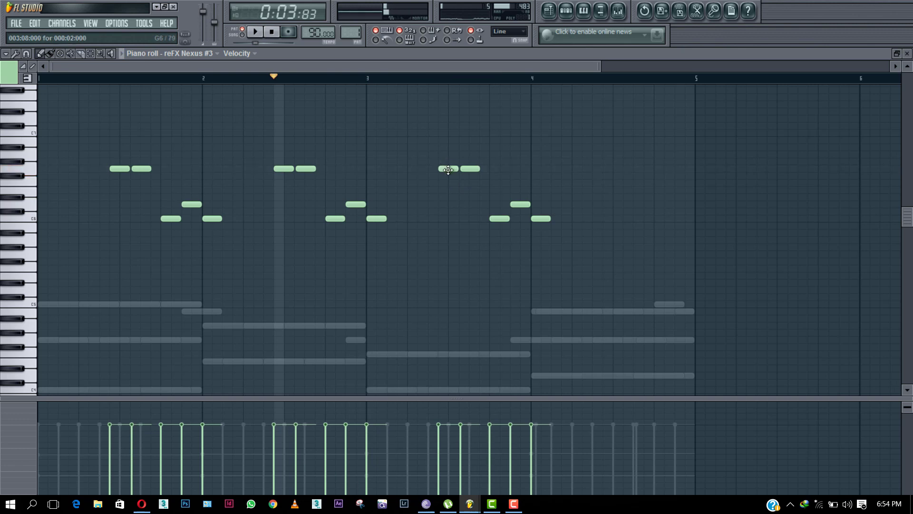
Select bar 3 on the timeline as the loop region and deselect its notes.
double_click(448, 169)
click(558, 256)
drag(372, 80, 535, 99)
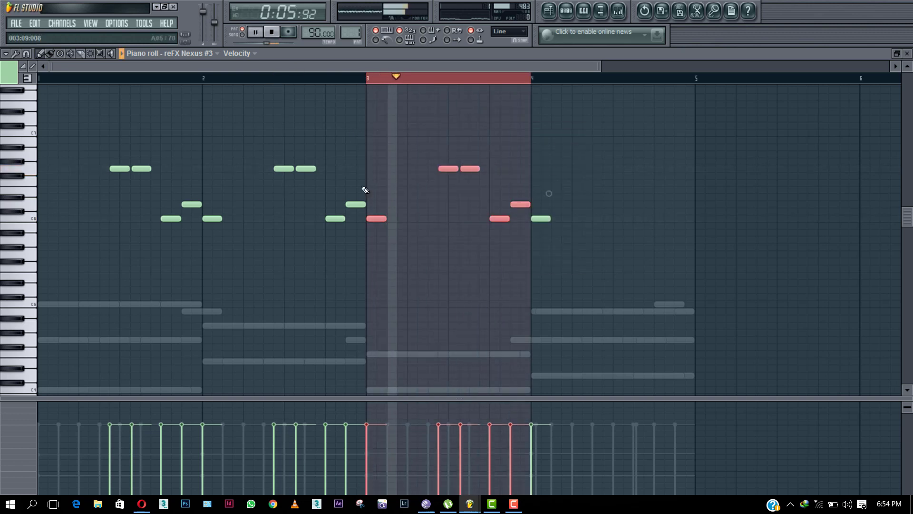
click(451, 241)
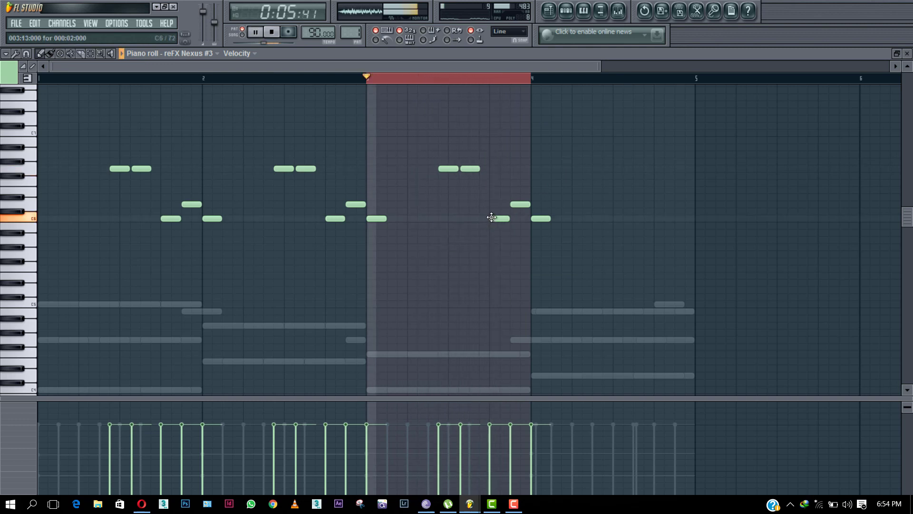
Raise bar 3's step-13 note to E6 and its step-15 note to F6.
drag(497, 218, 497, 181)
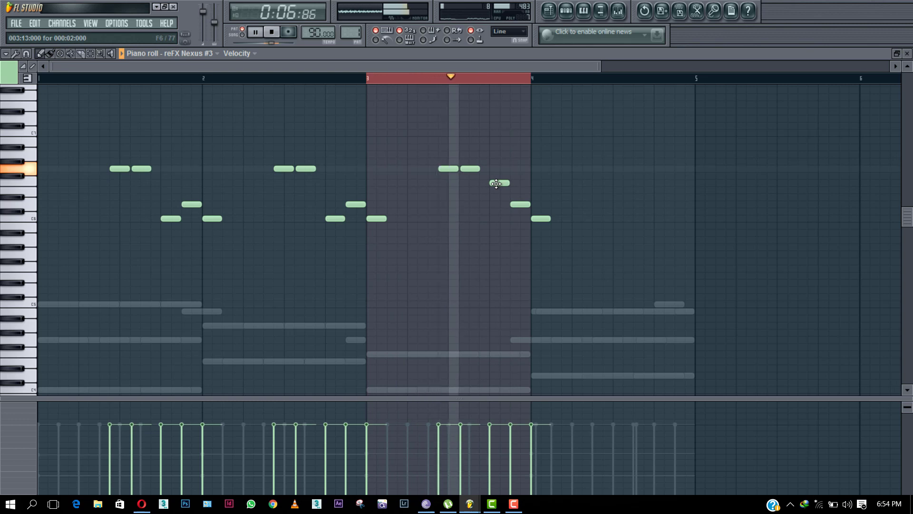
drag(497, 184, 496, 192)
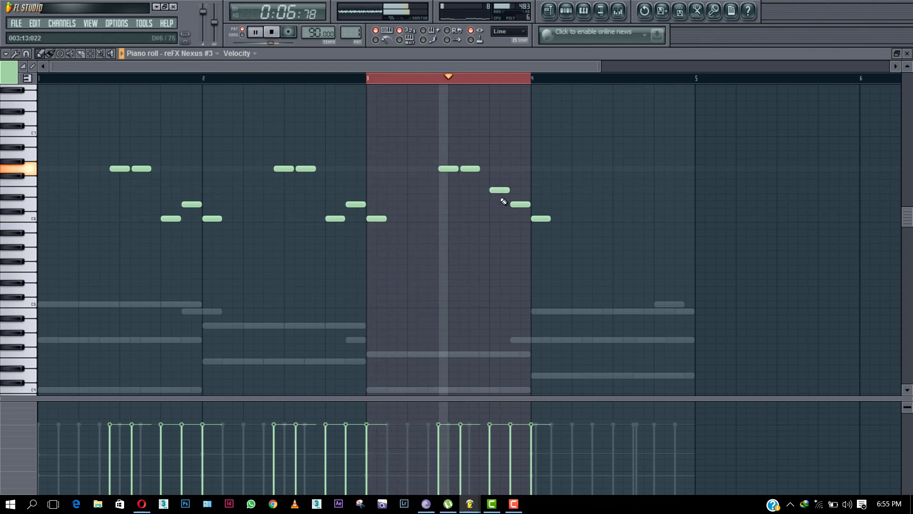
key(space)
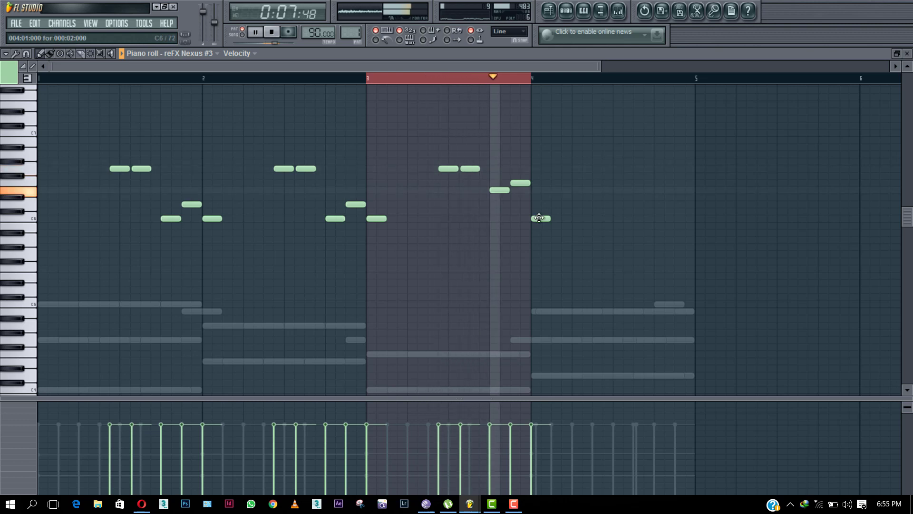
Raise bar 4's opening note to F6, clear the loop region, and audition from the start of bar 3.
key(space)
drag(539, 217, 542, 187)
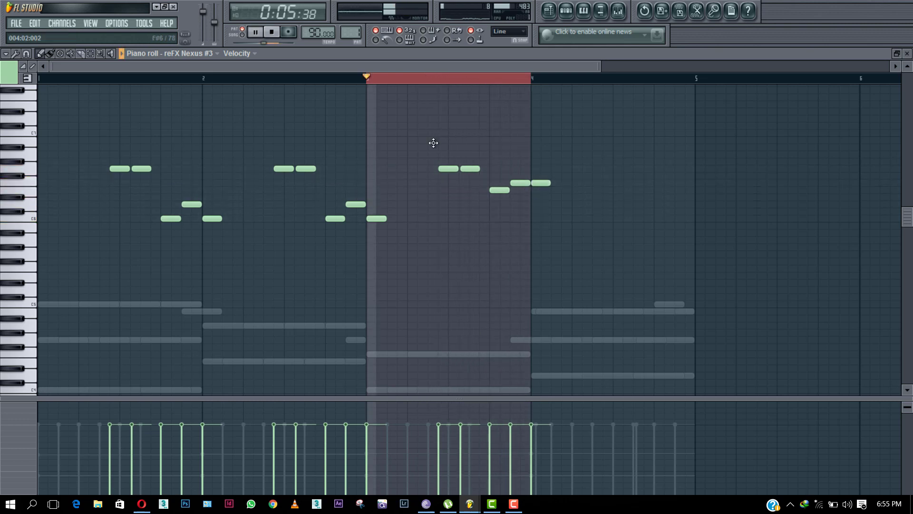
click(363, 80)
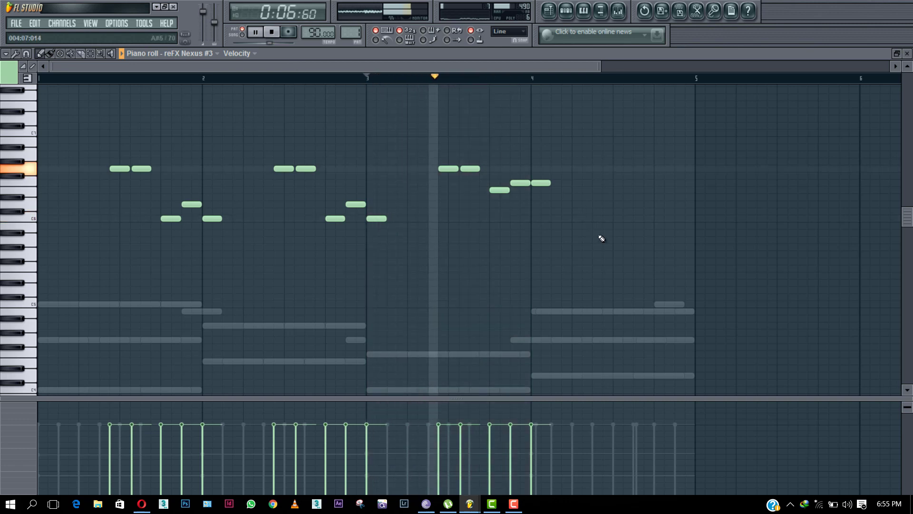
key(space)
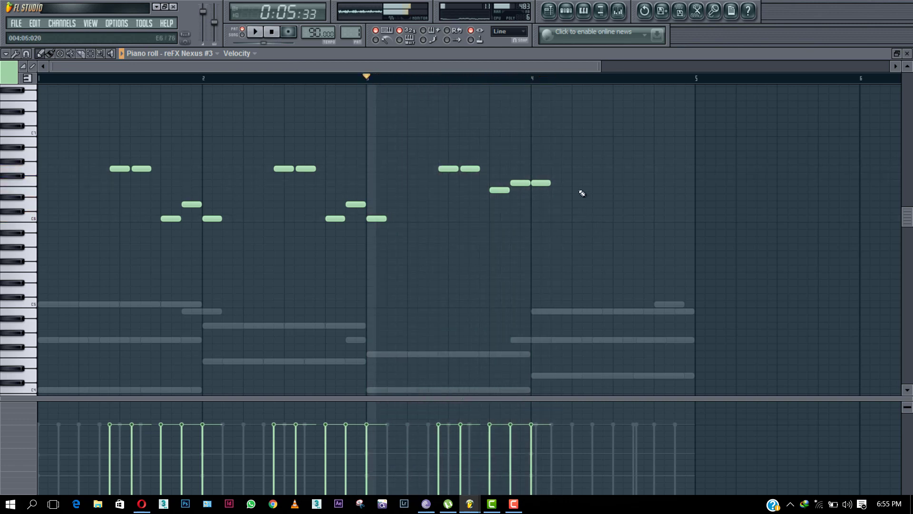
Try an F6 and then an E6 follow-up note at bar 4's step 3, deleting each after playback.
click(557, 183)
key(space)
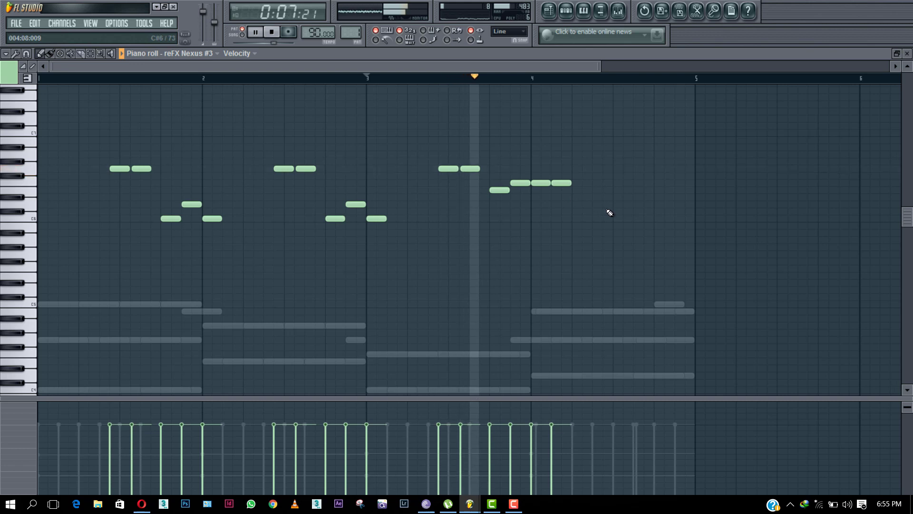
right_click(561, 182)
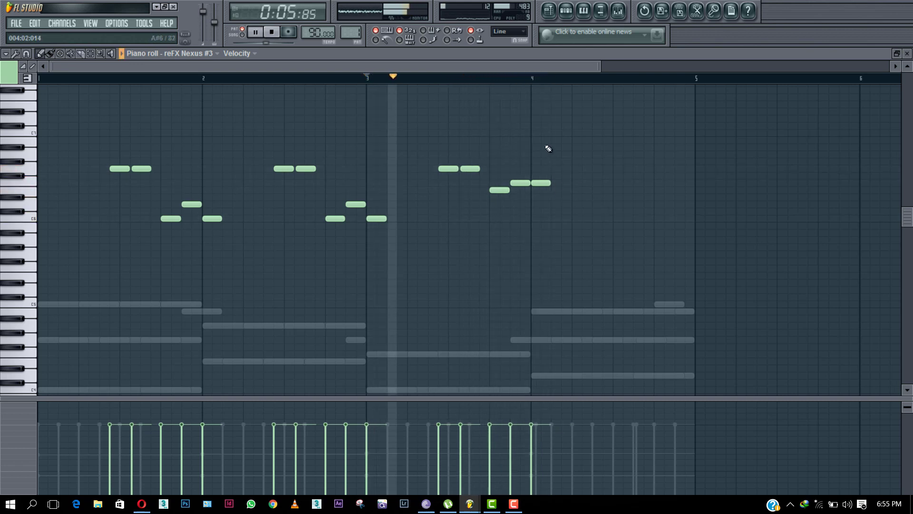
click(557, 190)
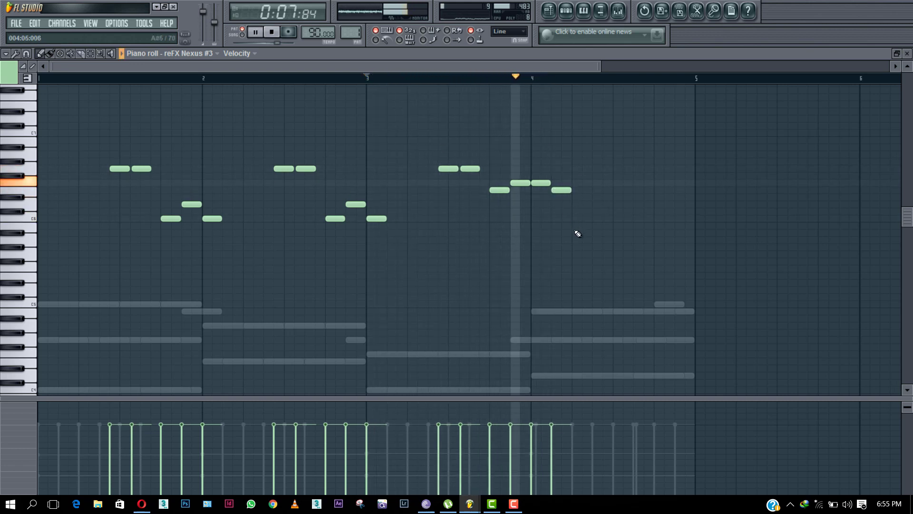
right_click(559, 190)
Lower bar 4's opening note to E6 and add three-step notes: D6 at step 4, C6 at step 9 and G6 at step 13.
drag(543, 183, 544, 190)
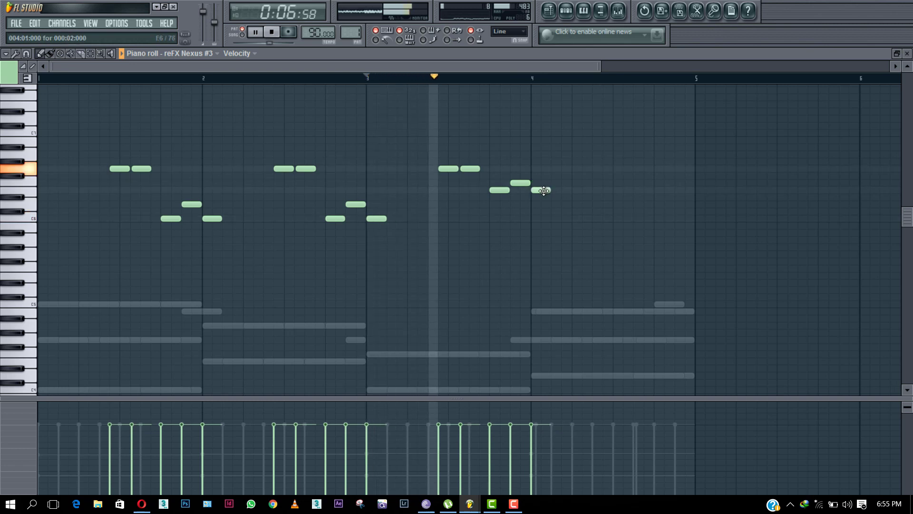
key(space)
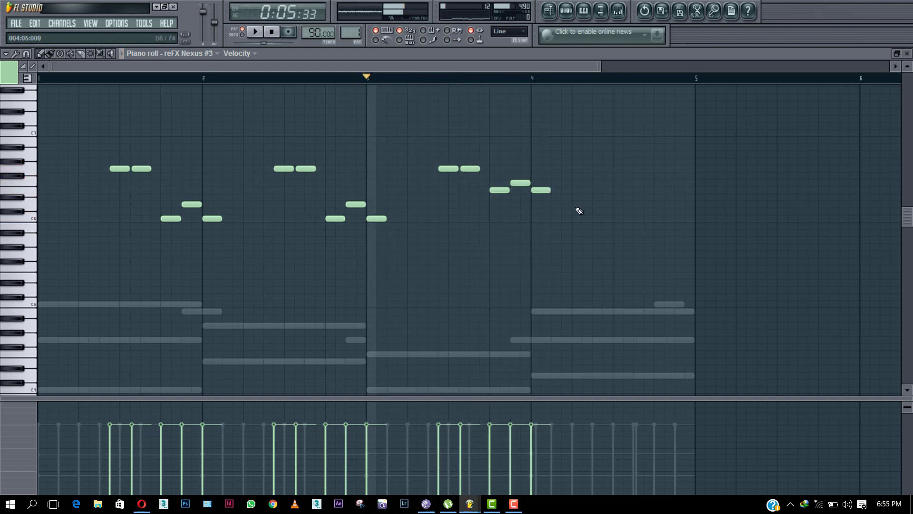
mouse_move(592, 205)
mouse_down()
mouse_move(613, 205)
mouse_move(584, 205)
mouse_move(592, 205)
mouse_up()
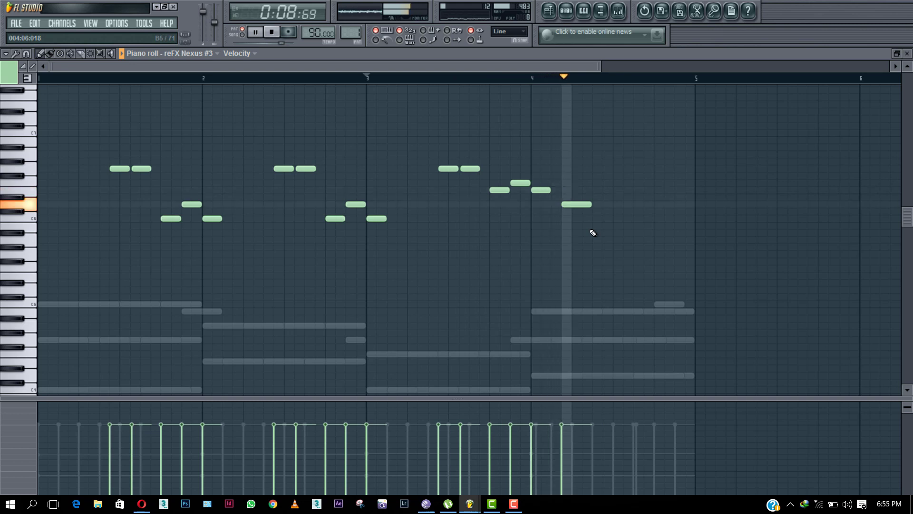
key(space)
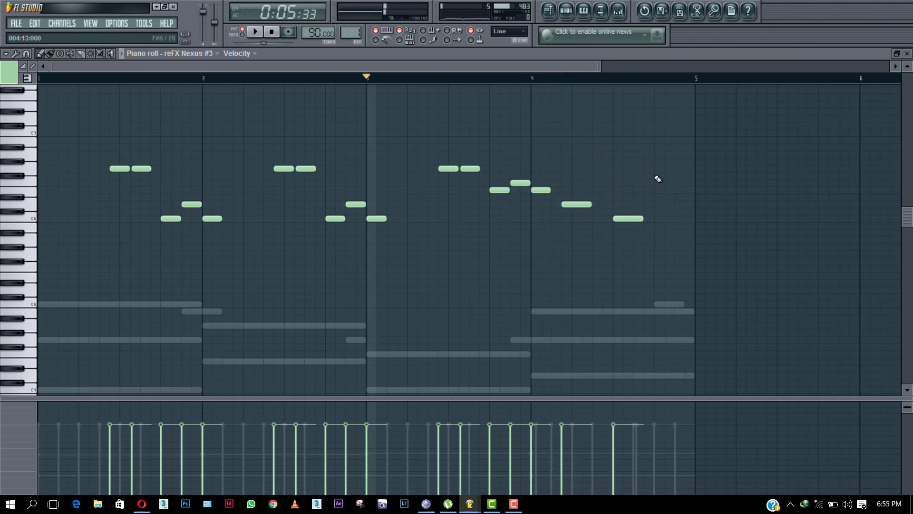
key(space)
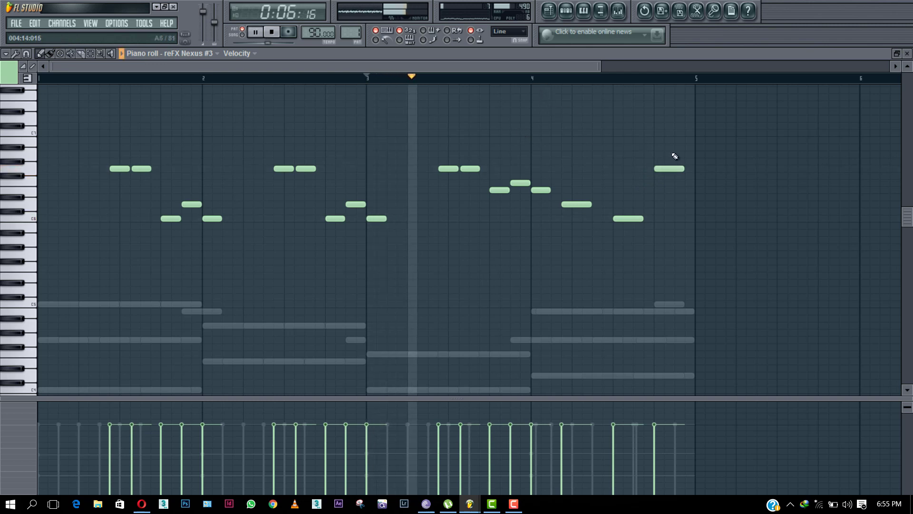
Shorten bar 4's C6 and G6 to one step, placing C6 notes at steps 7 and 8 and the G6 at step 9.
drag(685, 168, 667, 167)
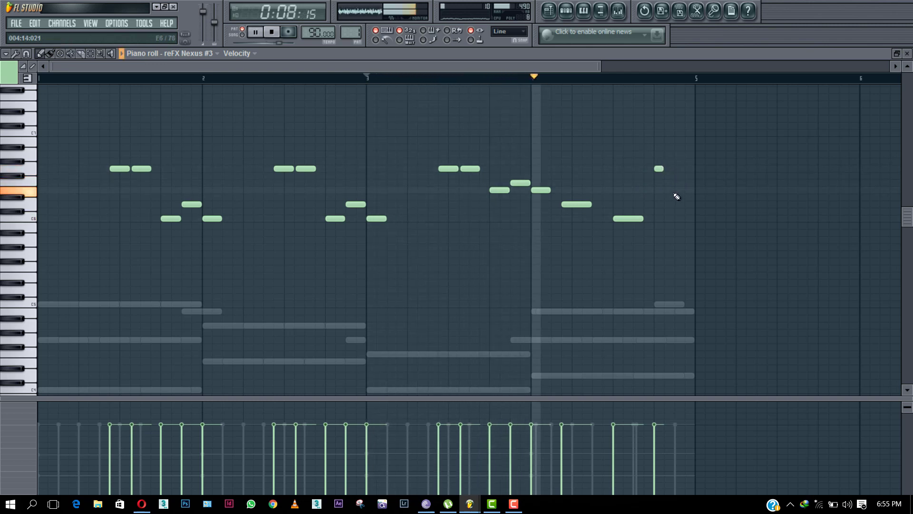
drag(628, 218, 607, 219)
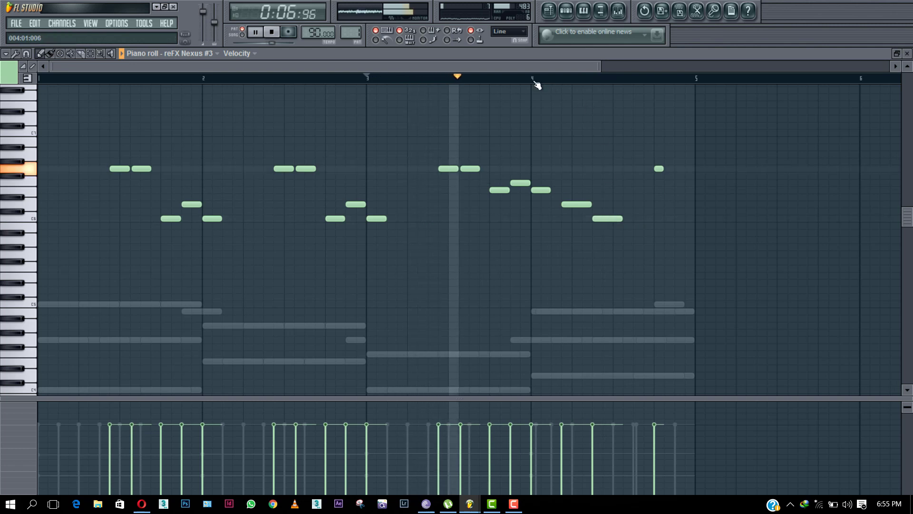
drag(621, 219, 604, 219)
click(610, 218)
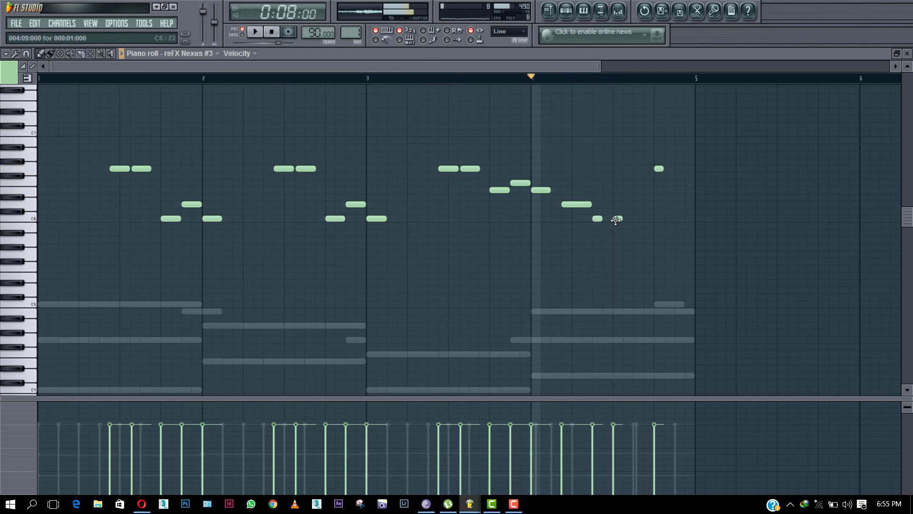
drag(659, 168, 618, 168)
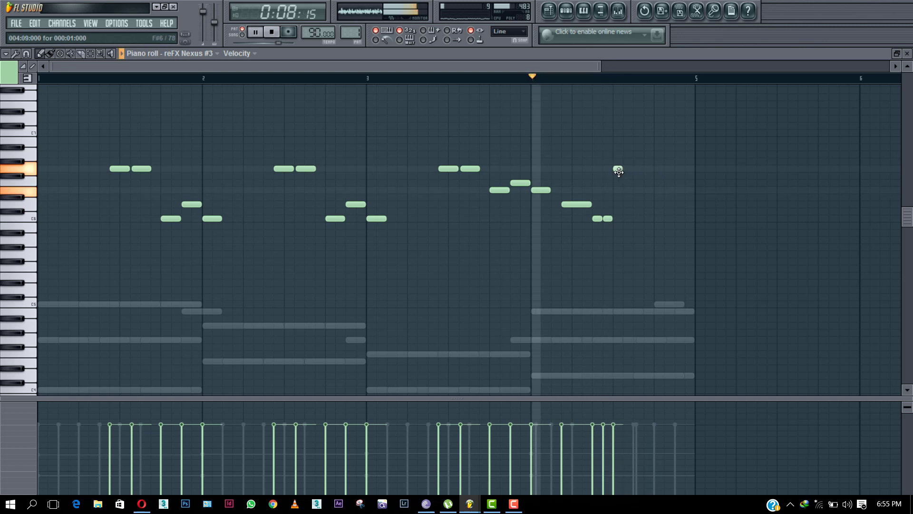
Try C6 notes at bar 4's steps 13 and 14, and replace them with one-step G6 notes.
click(657, 218)
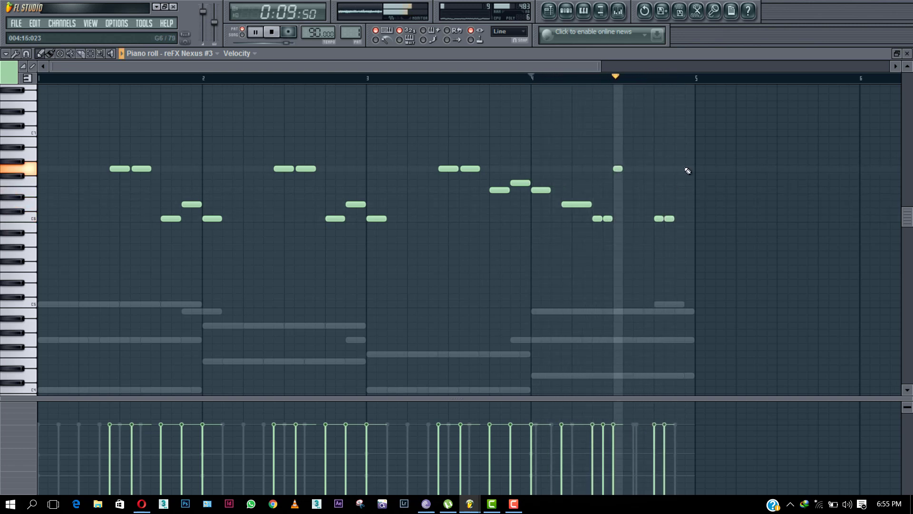
click(668, 219)
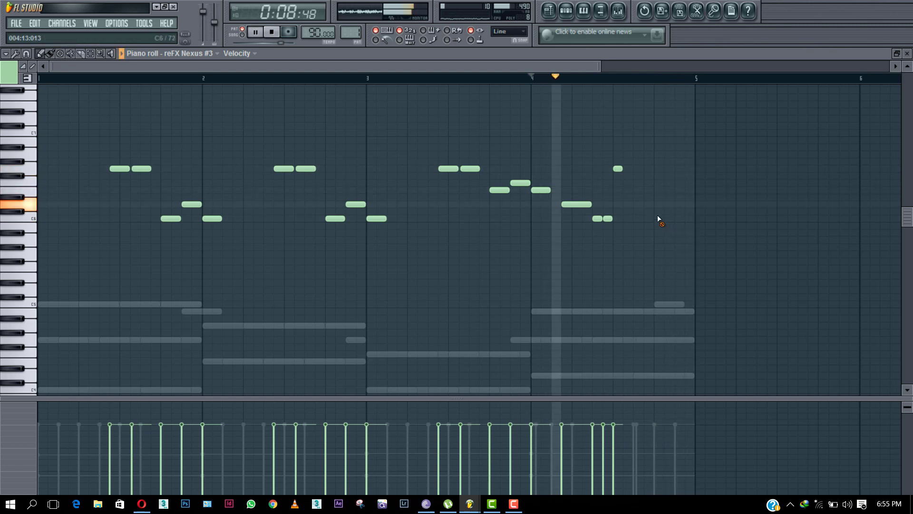
drag(658, 218, 669, 169)
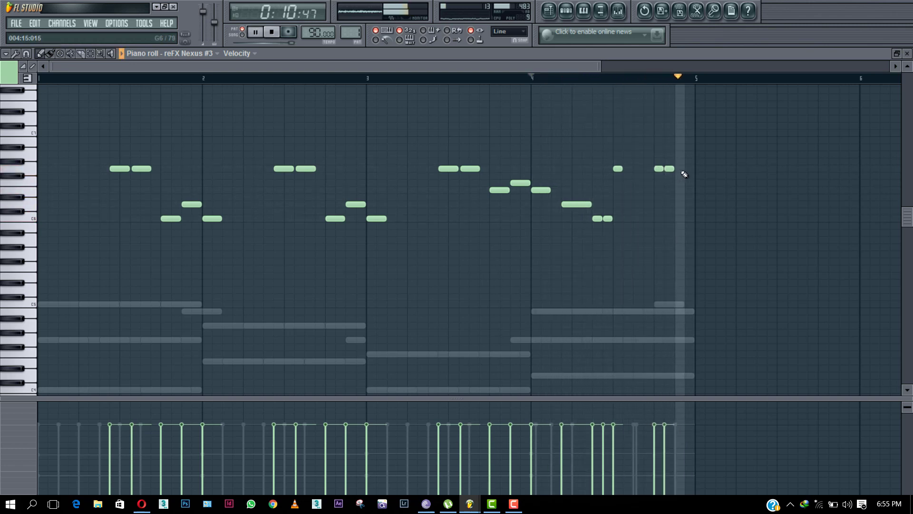
Set snapping to none and shift bar 4's second C6 and the step-14 G6 slightly later.
click(27, 53)
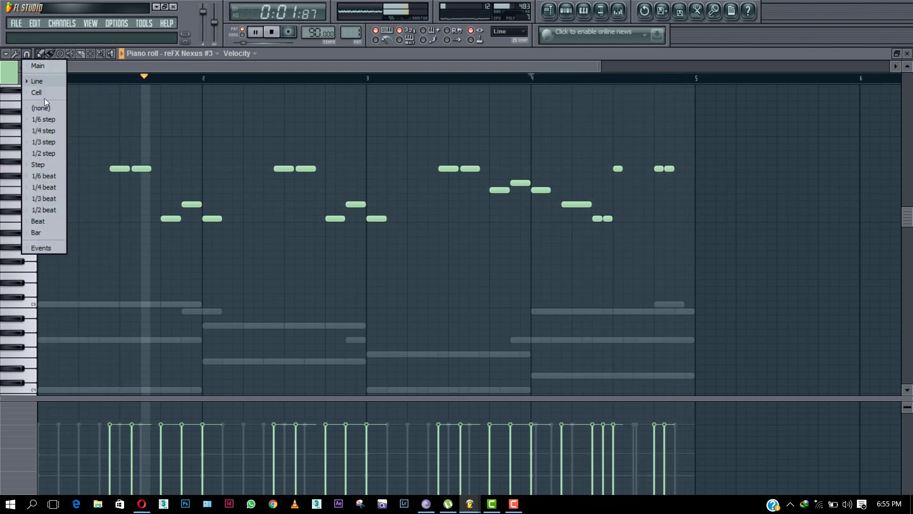
click(44, 98)
click(608, 218)
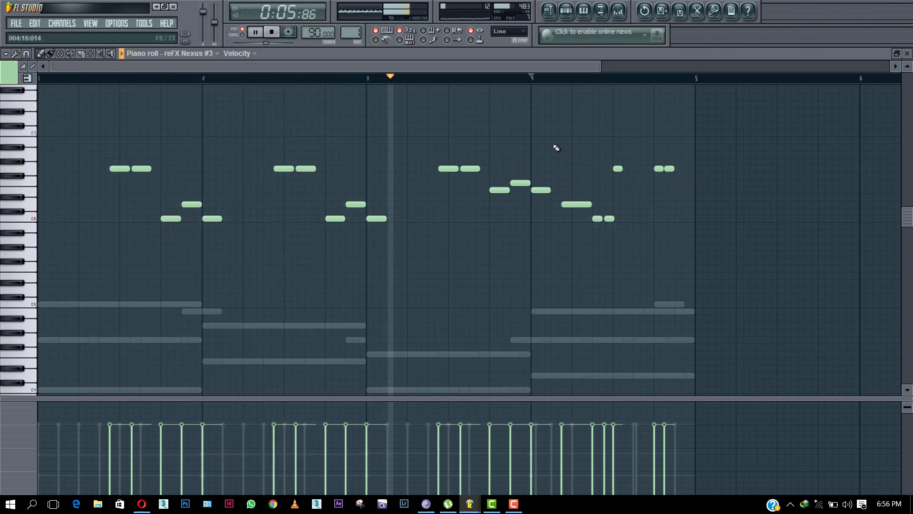
drag(666, 163, 684, 177)
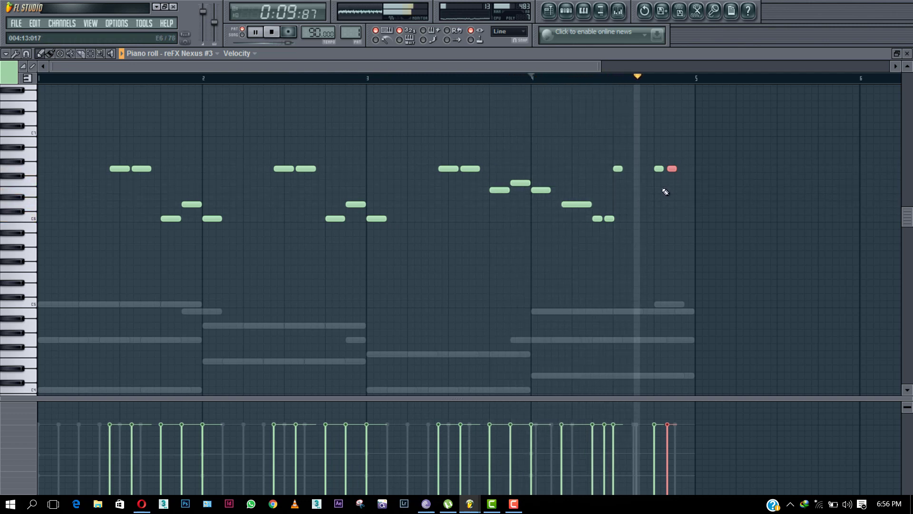
Add a short G6 near bar 4's step 16 and a short C6 just before step 13.
click(688, 169)
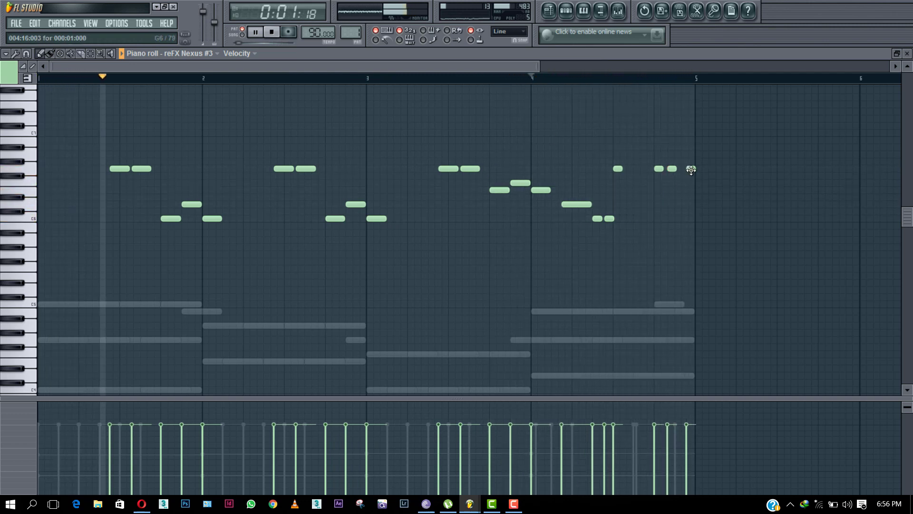
click(651, 219)
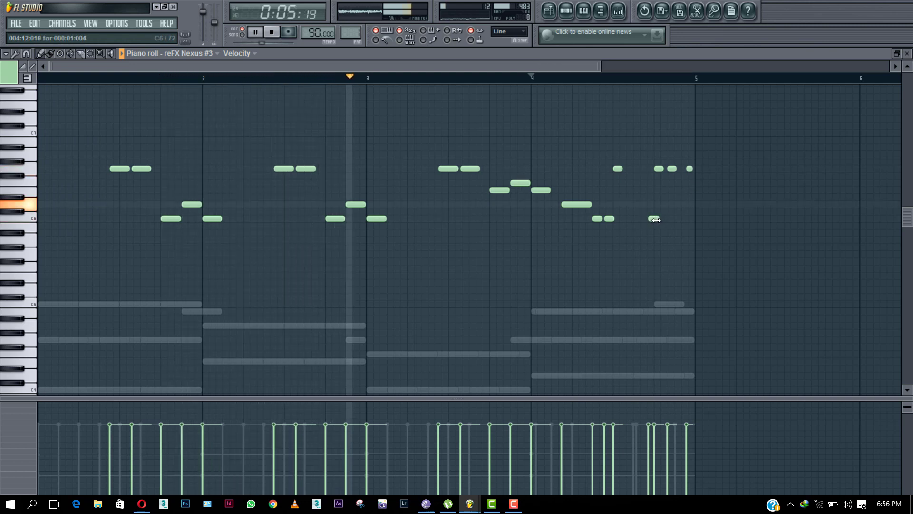
drag(651, 219, 648, 219)
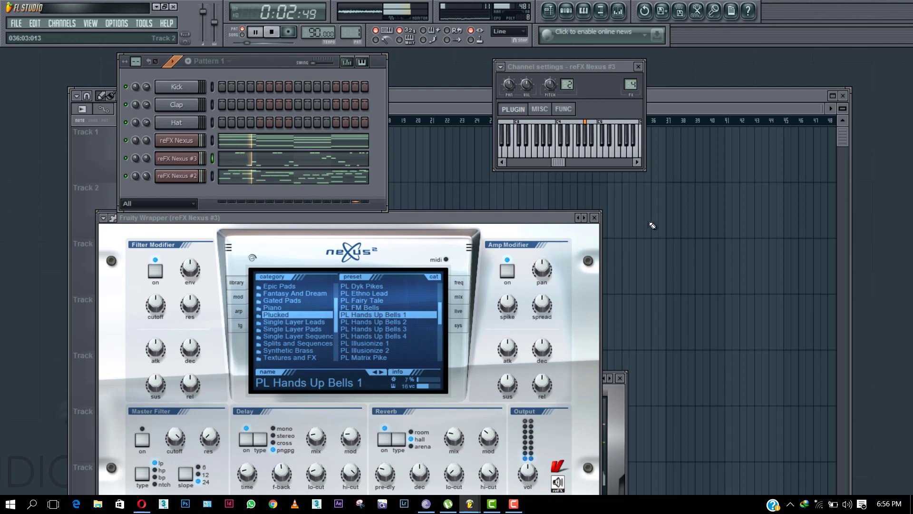
Set the reFX Nexus #3 channel volume to 47% during playback, and stop the pattern.
click(147, 158)
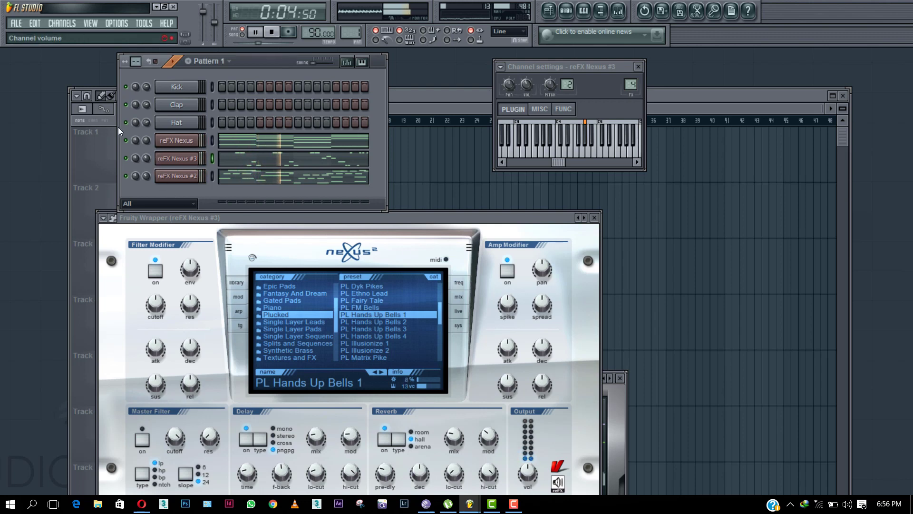
scroll(147, 158, up, 1)
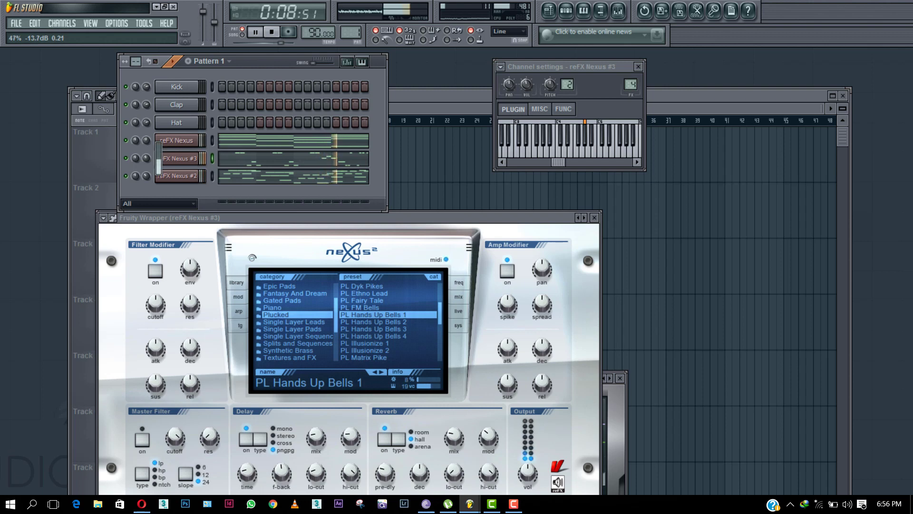
scroll(147, 159, up, 1)
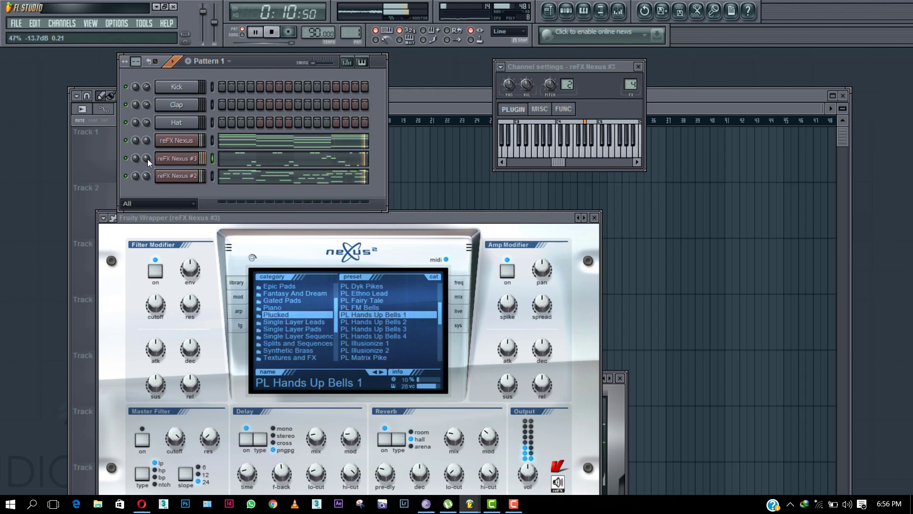
key(space)
Insert a new Hypersonic instrument channel from the reFX Nexus #3 channel.
right_click(199, 154)
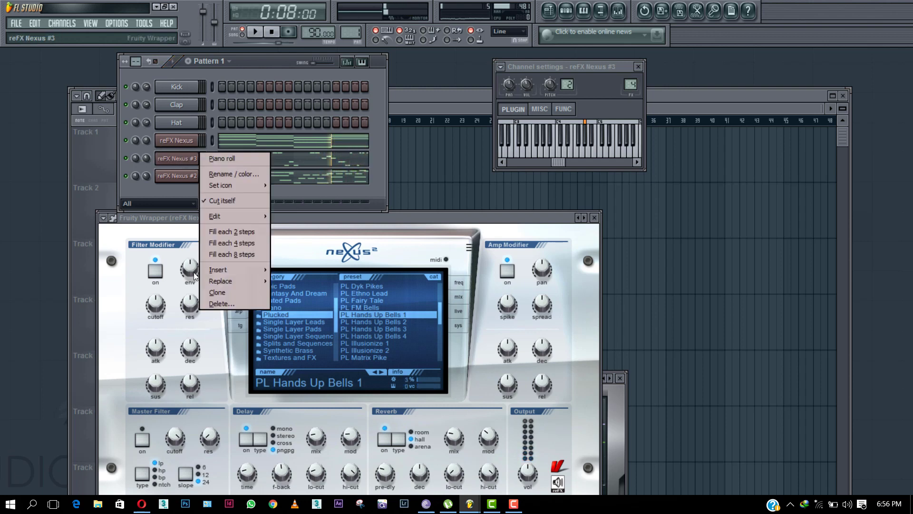
mouse_move(228, 269)
click(312, 393)
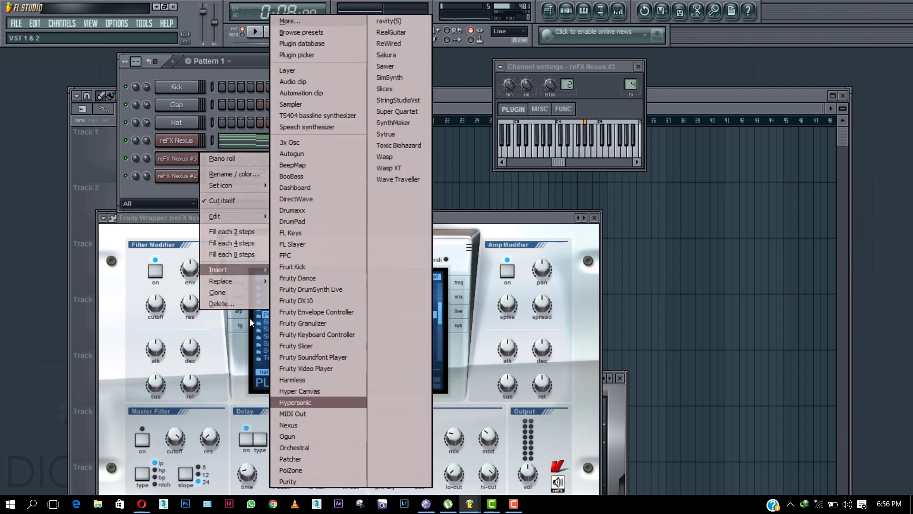
Compare the Digital Choir and Spaced Choir patches in Hypersonic's Vocal category, load Digital Choir, and select the Hypersonic channel.
scroll(427, 302, down, 1)
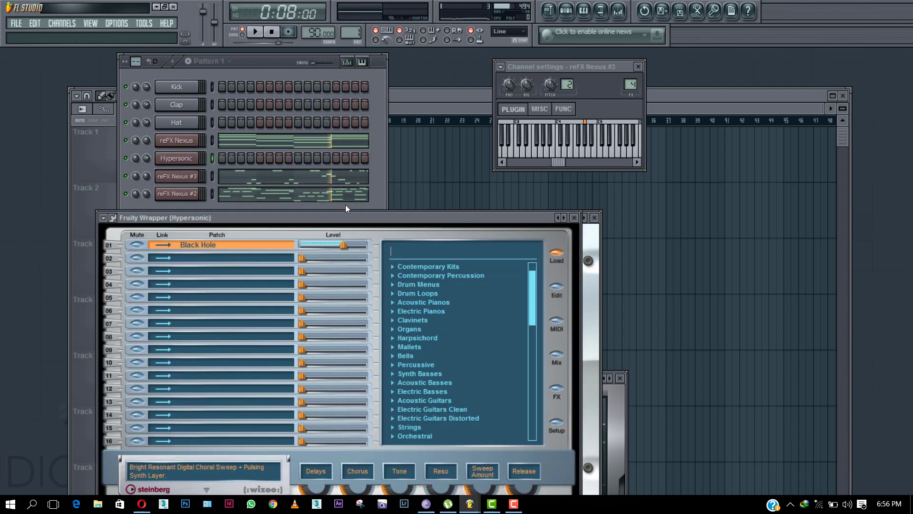
scroll(418, 318, down, 4)
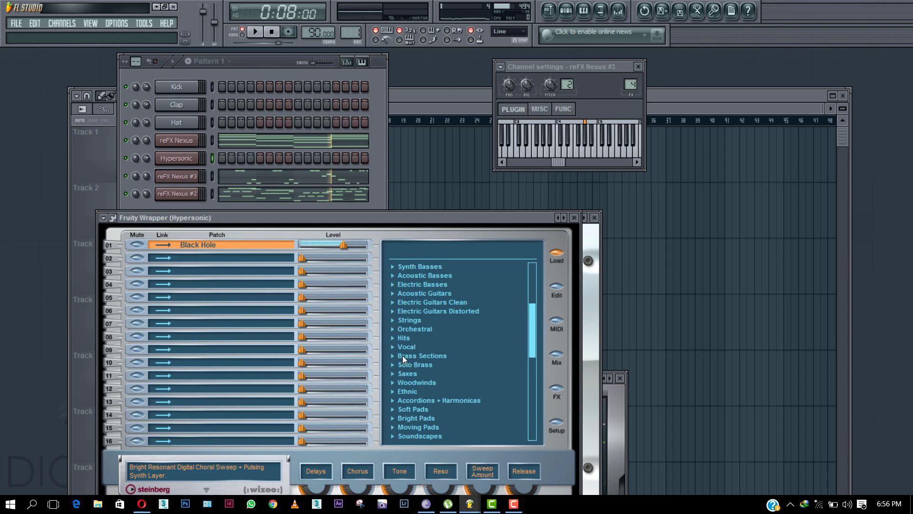
click(405, 346)
click(419, 356)
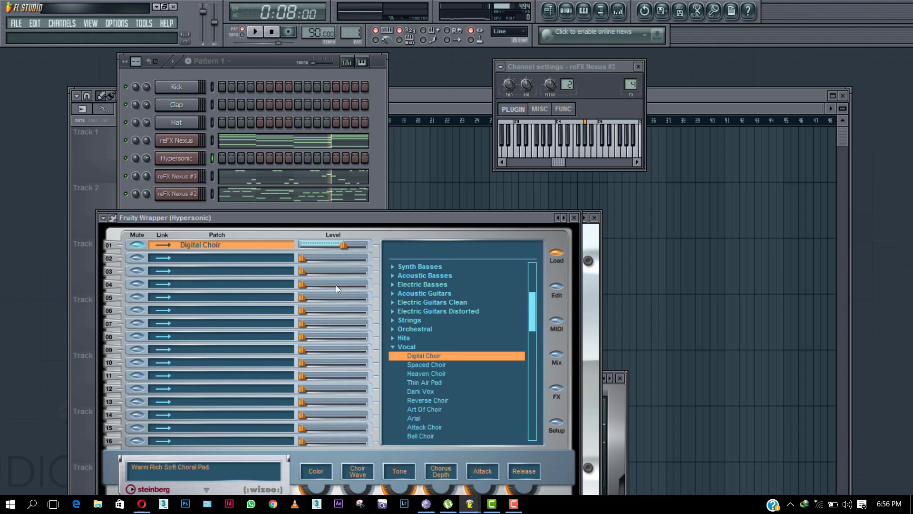
click(423, 364)
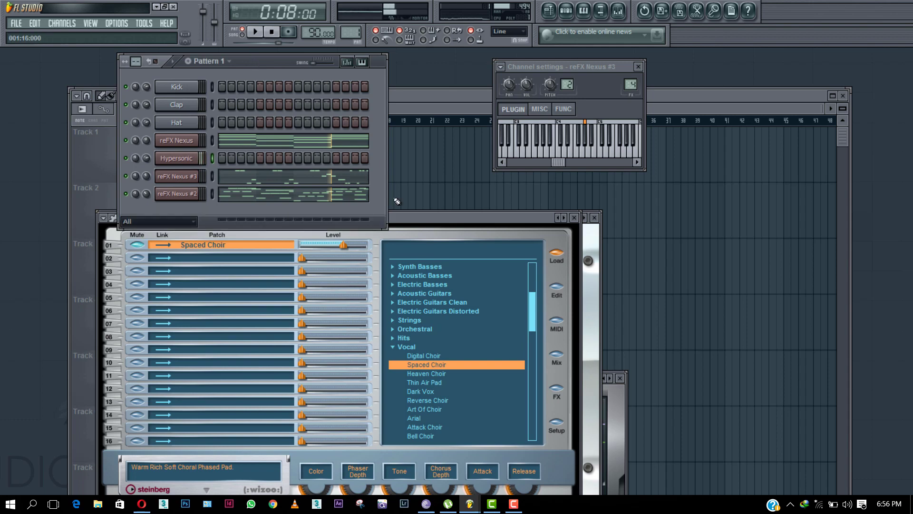
click(427, 355)
click(239, 61)
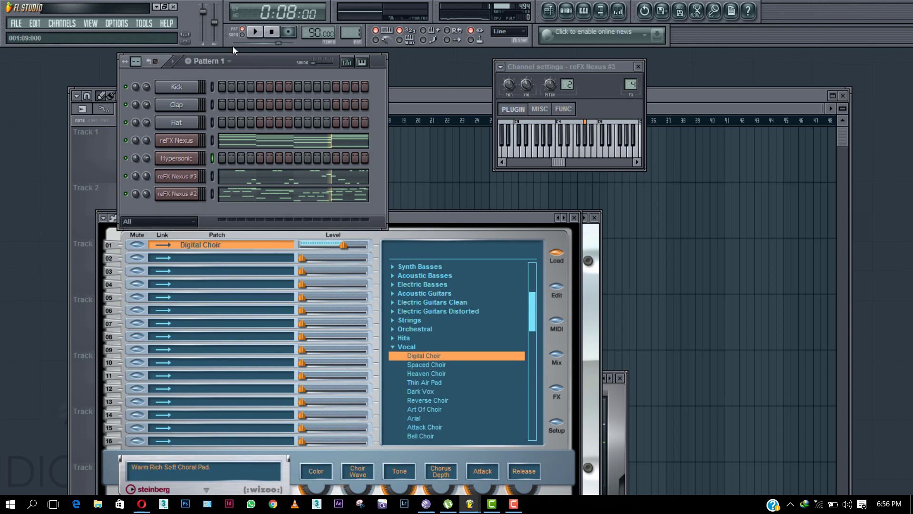
click(190, 160)
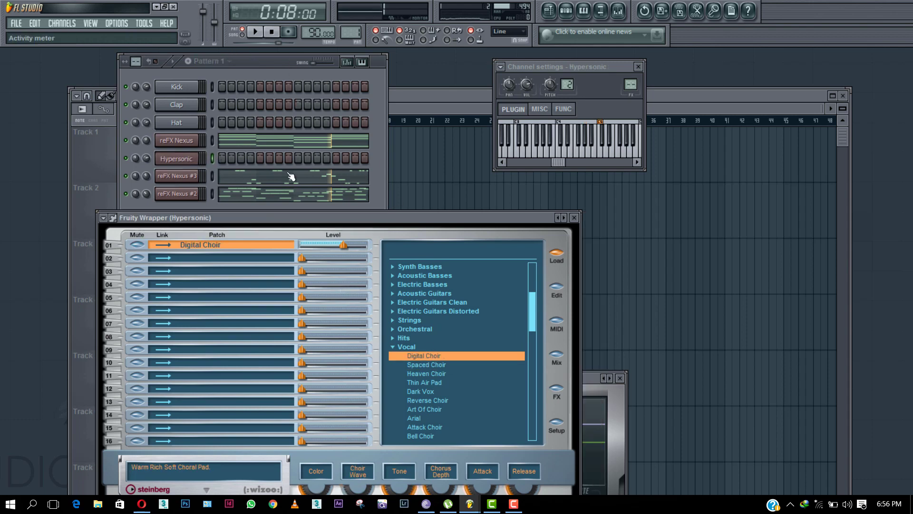
Move the Hypersonic channel's root note to a key below C5, and open the channel's piano roll.
right_click(585, 143)
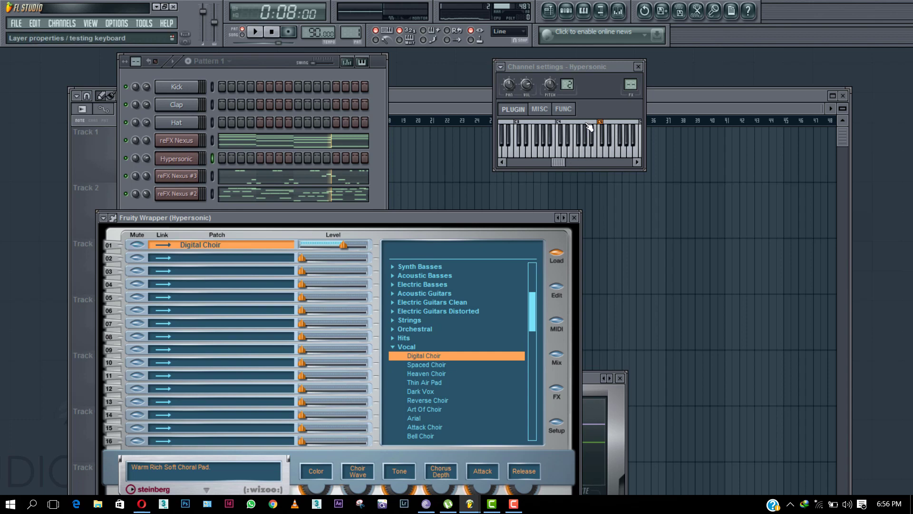
right_click(190, 159)
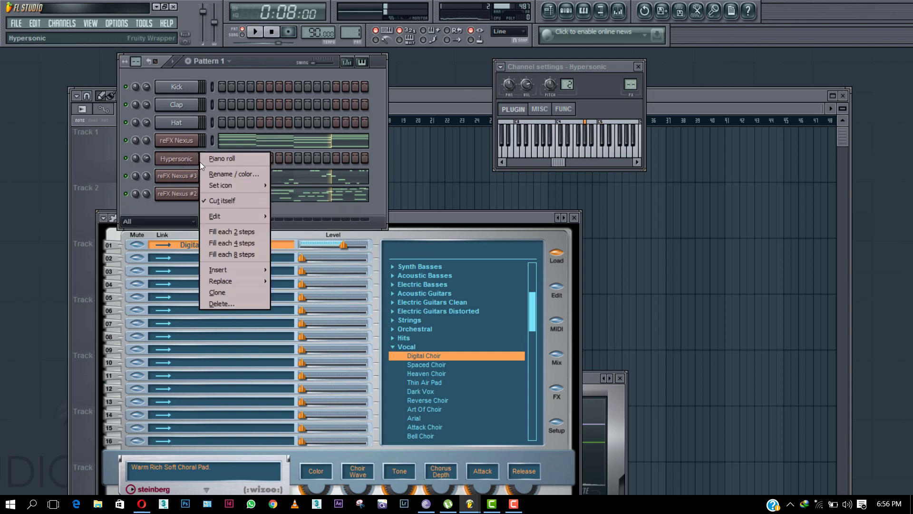
click(224, 158)
Place a roughly one-beat chord of C5, G4 and C4 at the start of bar 1, and set the piano roll snap to Main.
click(28, 239)
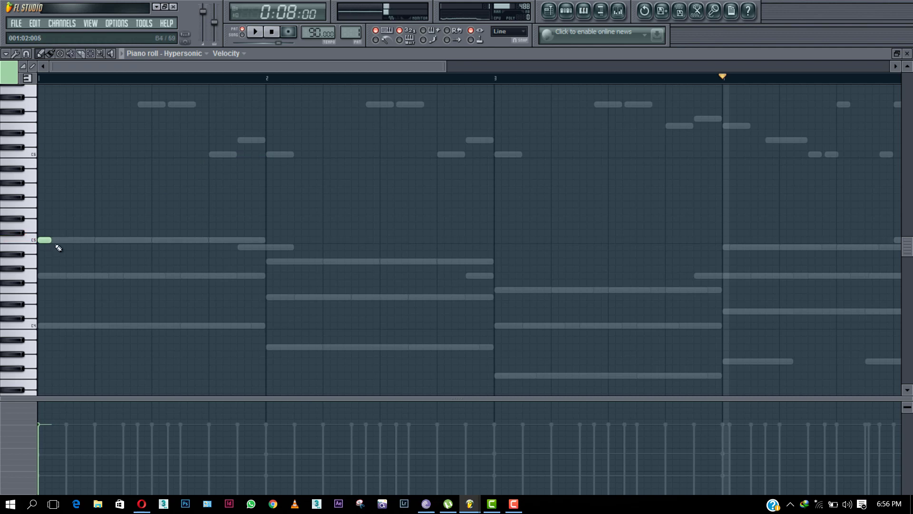
click(52, 275)
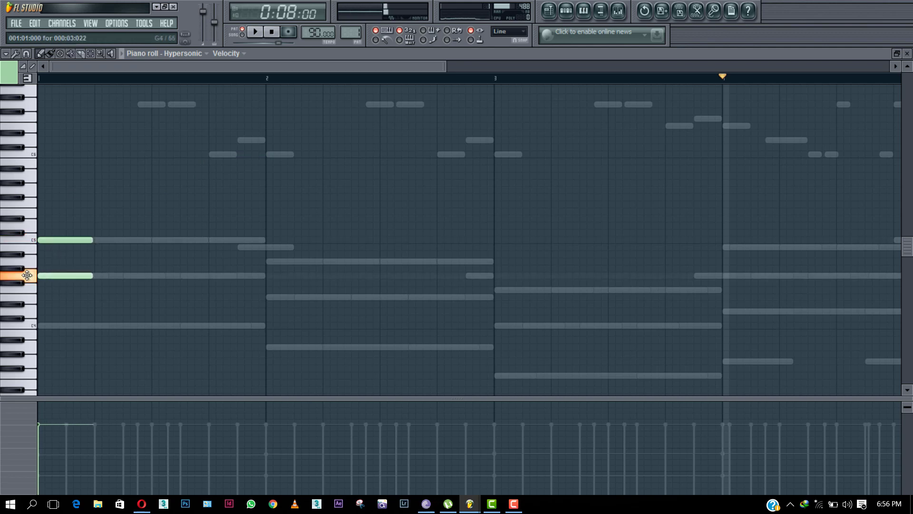
click(45, 325)
key(space)
key(space)
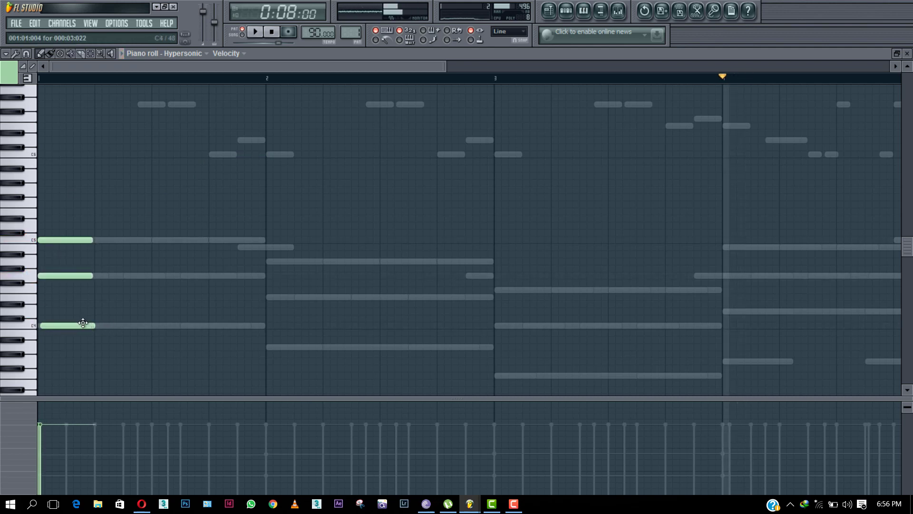
click(16, 53)
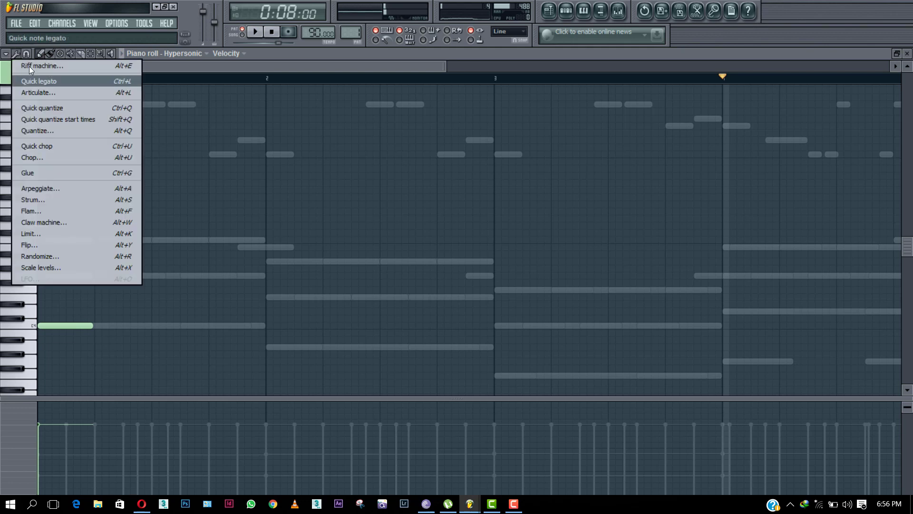
click(26, 53)
click(43, 108)
Start pattern playback and add a roughly one-beat chord of A4, E4 and A3 at the start of bar 2.
key(space)
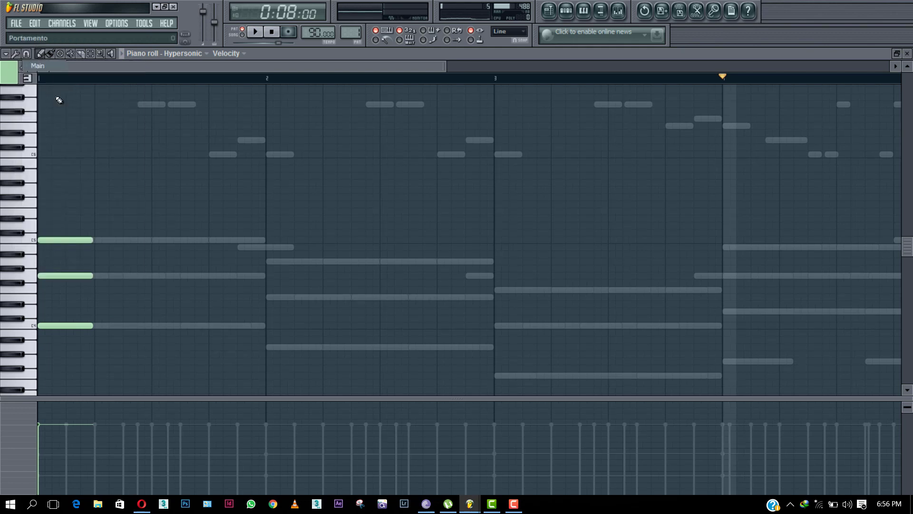
click(269, 261)
click(269, 297)
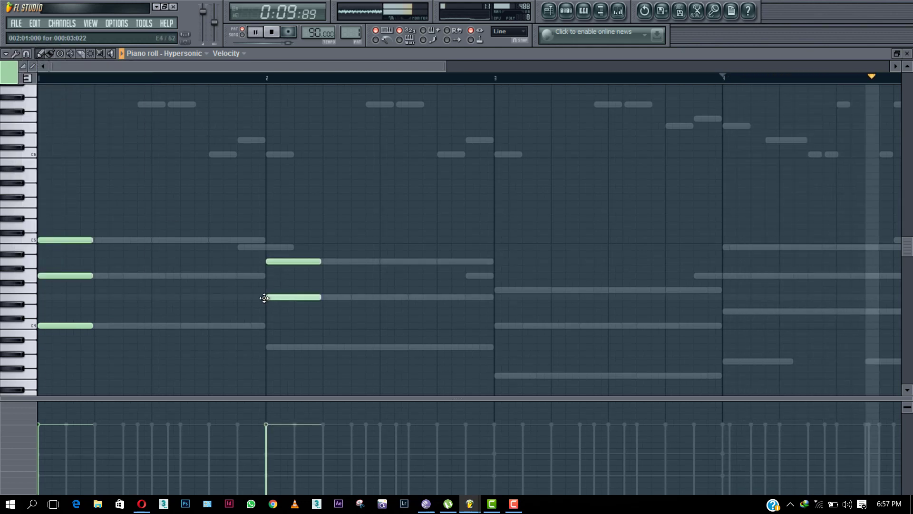
click(270, 347)
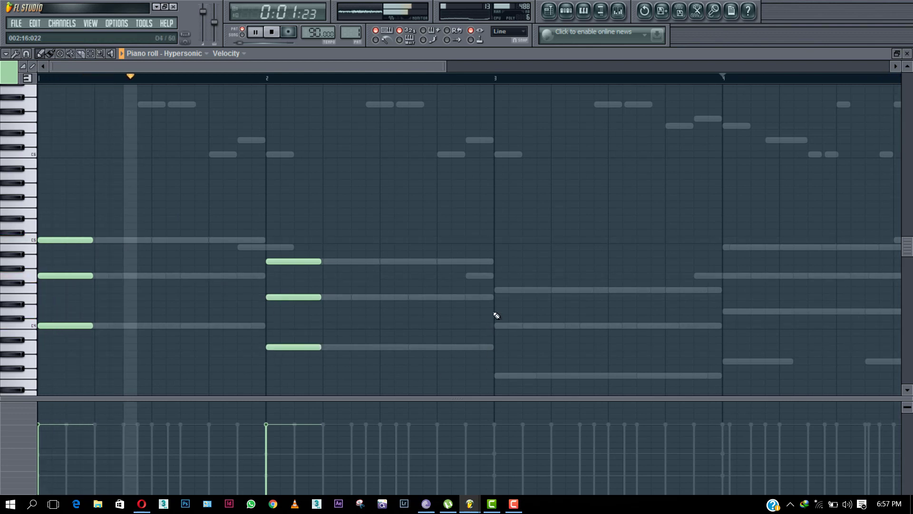
Add roughly one-beat chords of F4, C4 and F3 at the start of bar 3, and B4, G4 and D4 at bar 4.
click(498, 290)
click(498, 327)
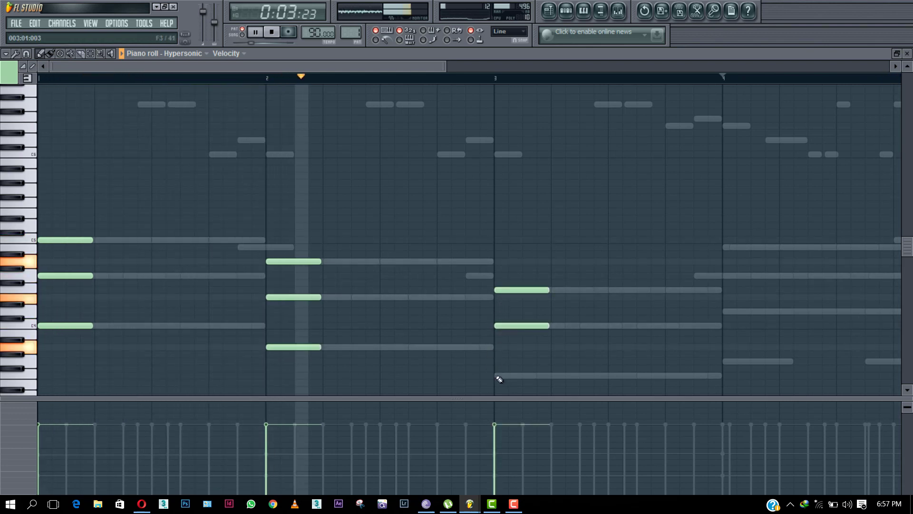
click(497, 375)
click(726, 247)
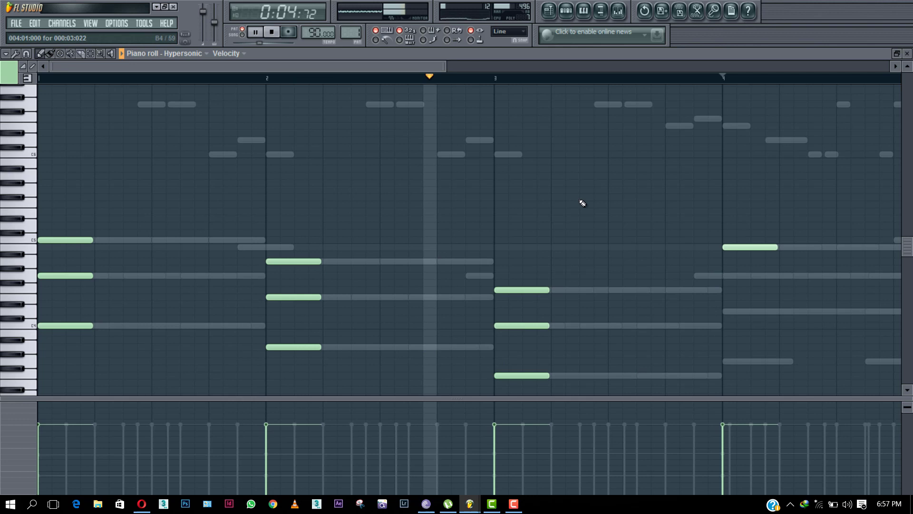
click(726, 276)
click(728, 310)
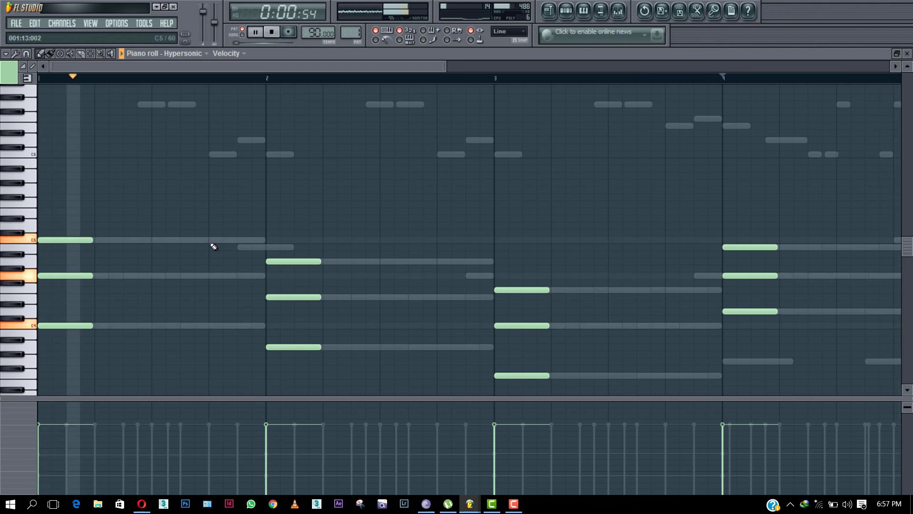
Leave the piano roll, listen to the pattern with the choir chords, and stop playback.
key(F7)
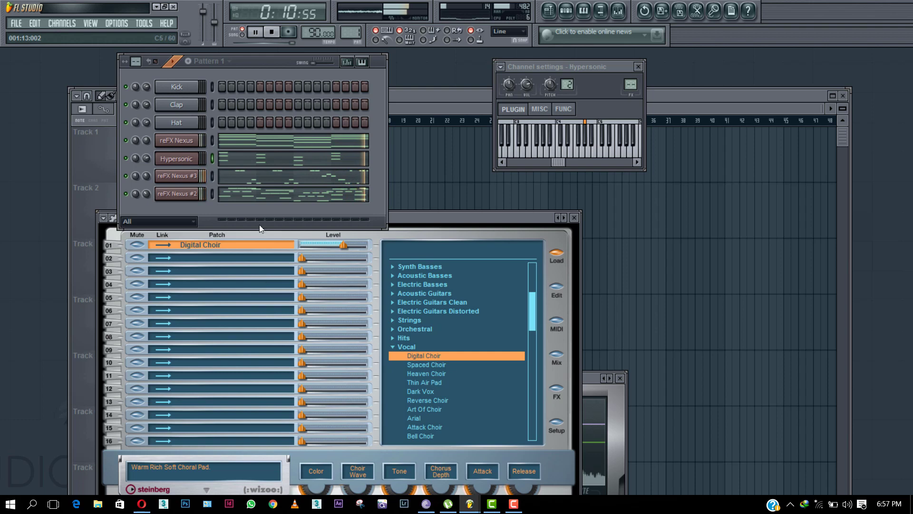
click(263, 36)
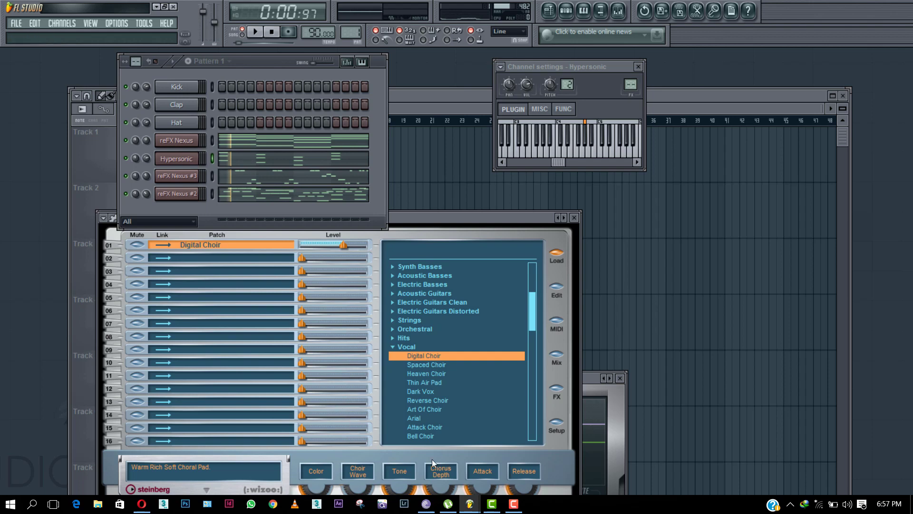
click(515, 505)
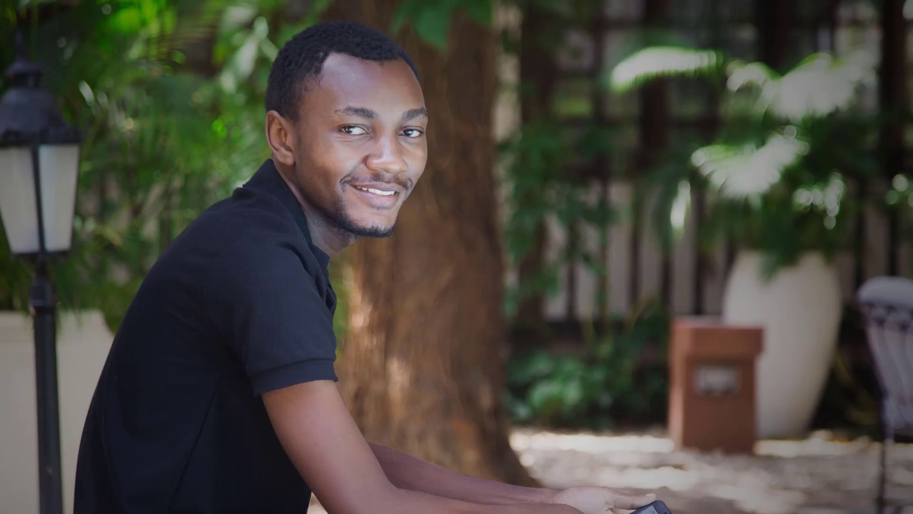